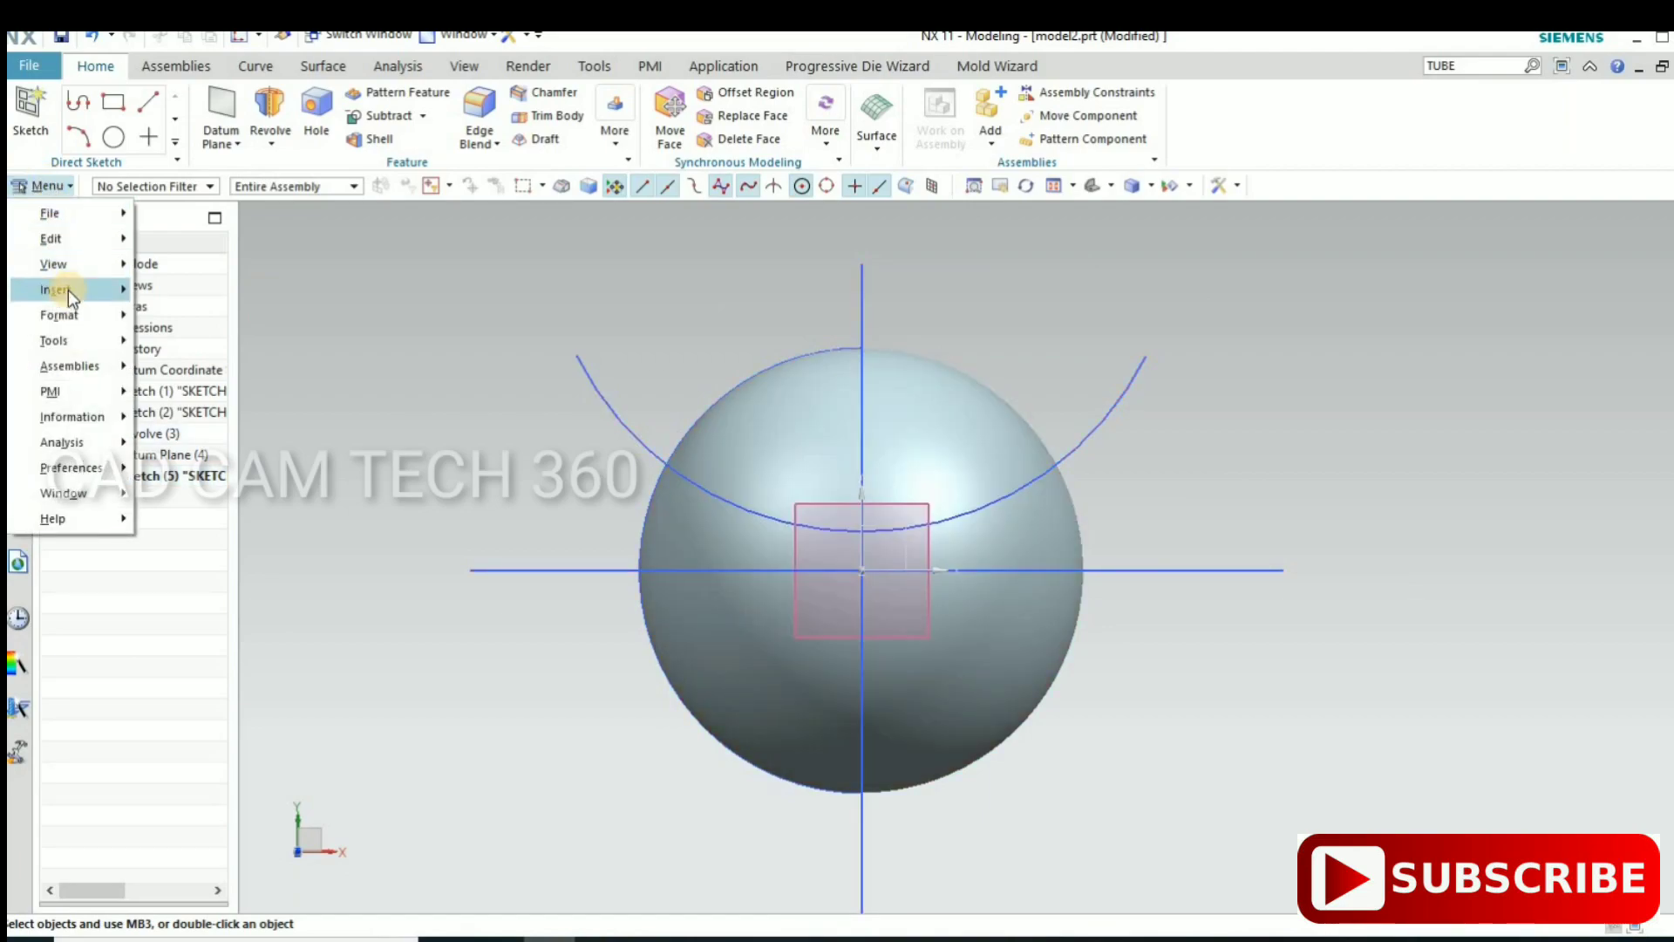
Step: Select the three sketch curves to project and the sphere face as the target
mouse_move(68, 290)
mouse_move(217, 344)
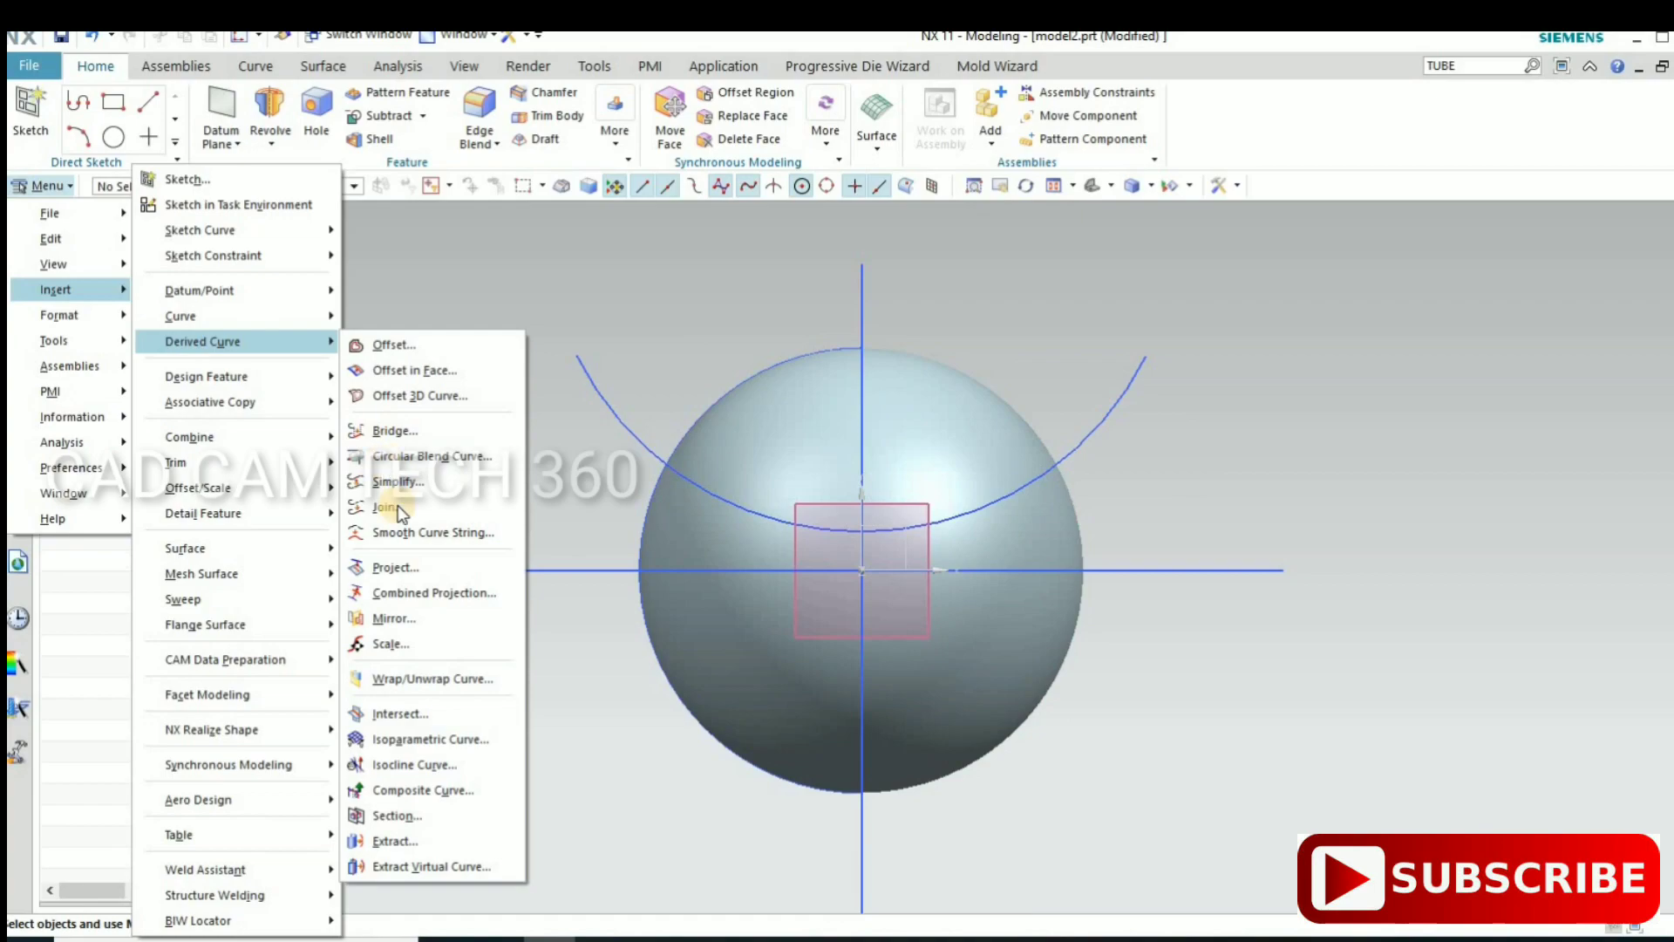
left_click(419, 568)
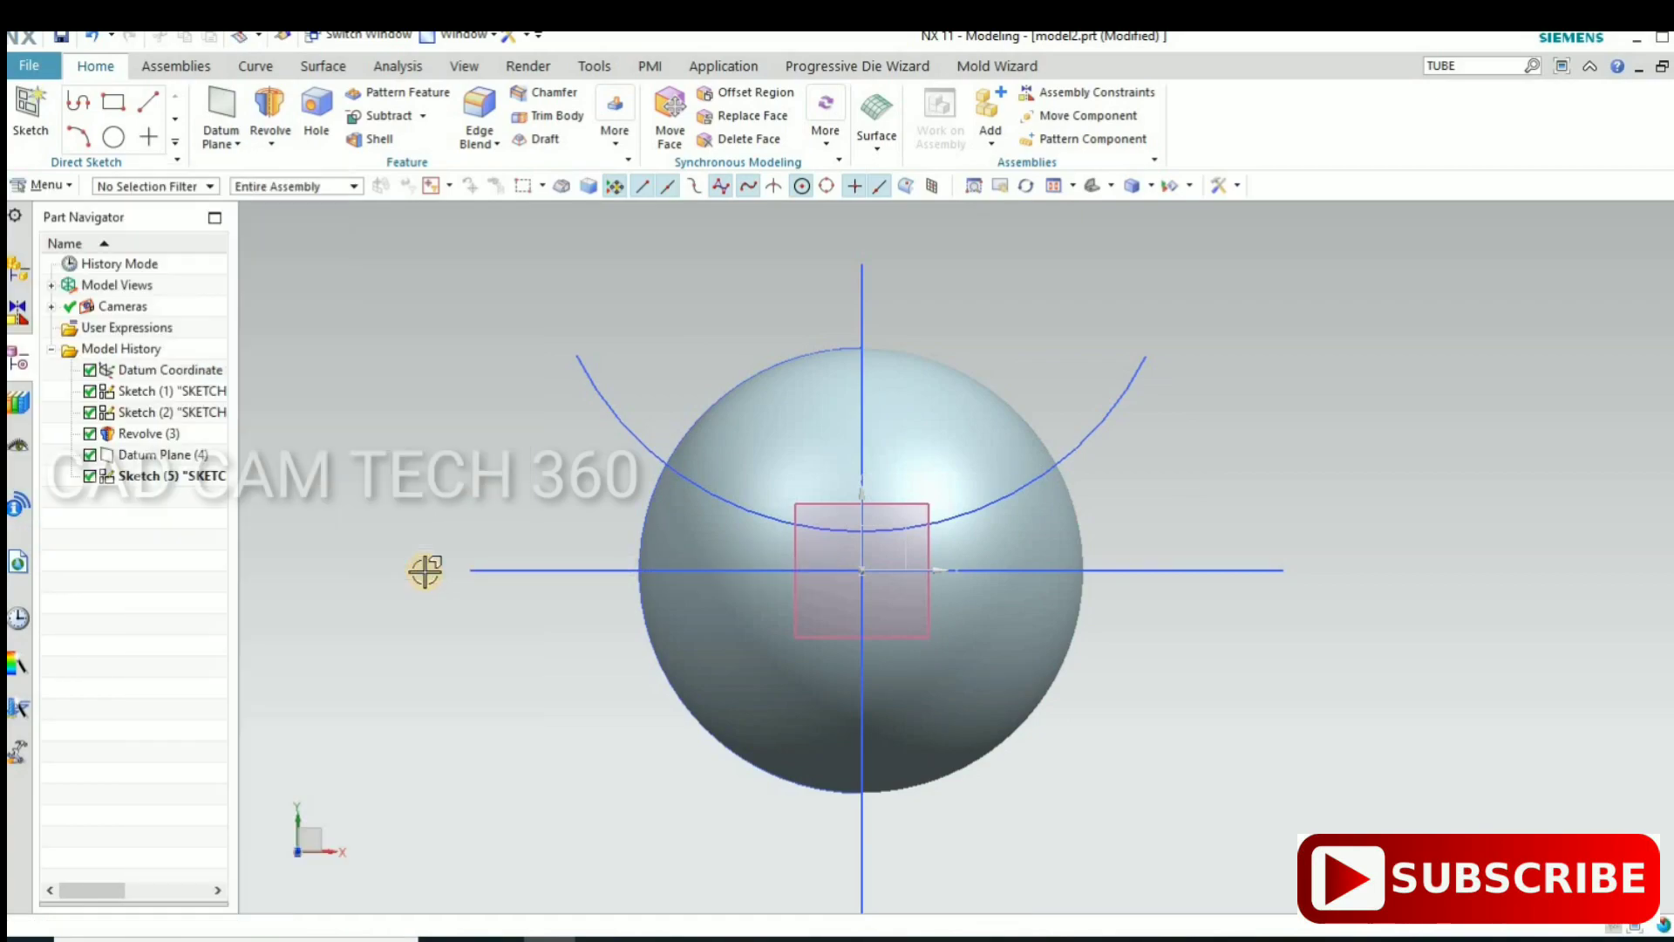
left_click(1058, 571)
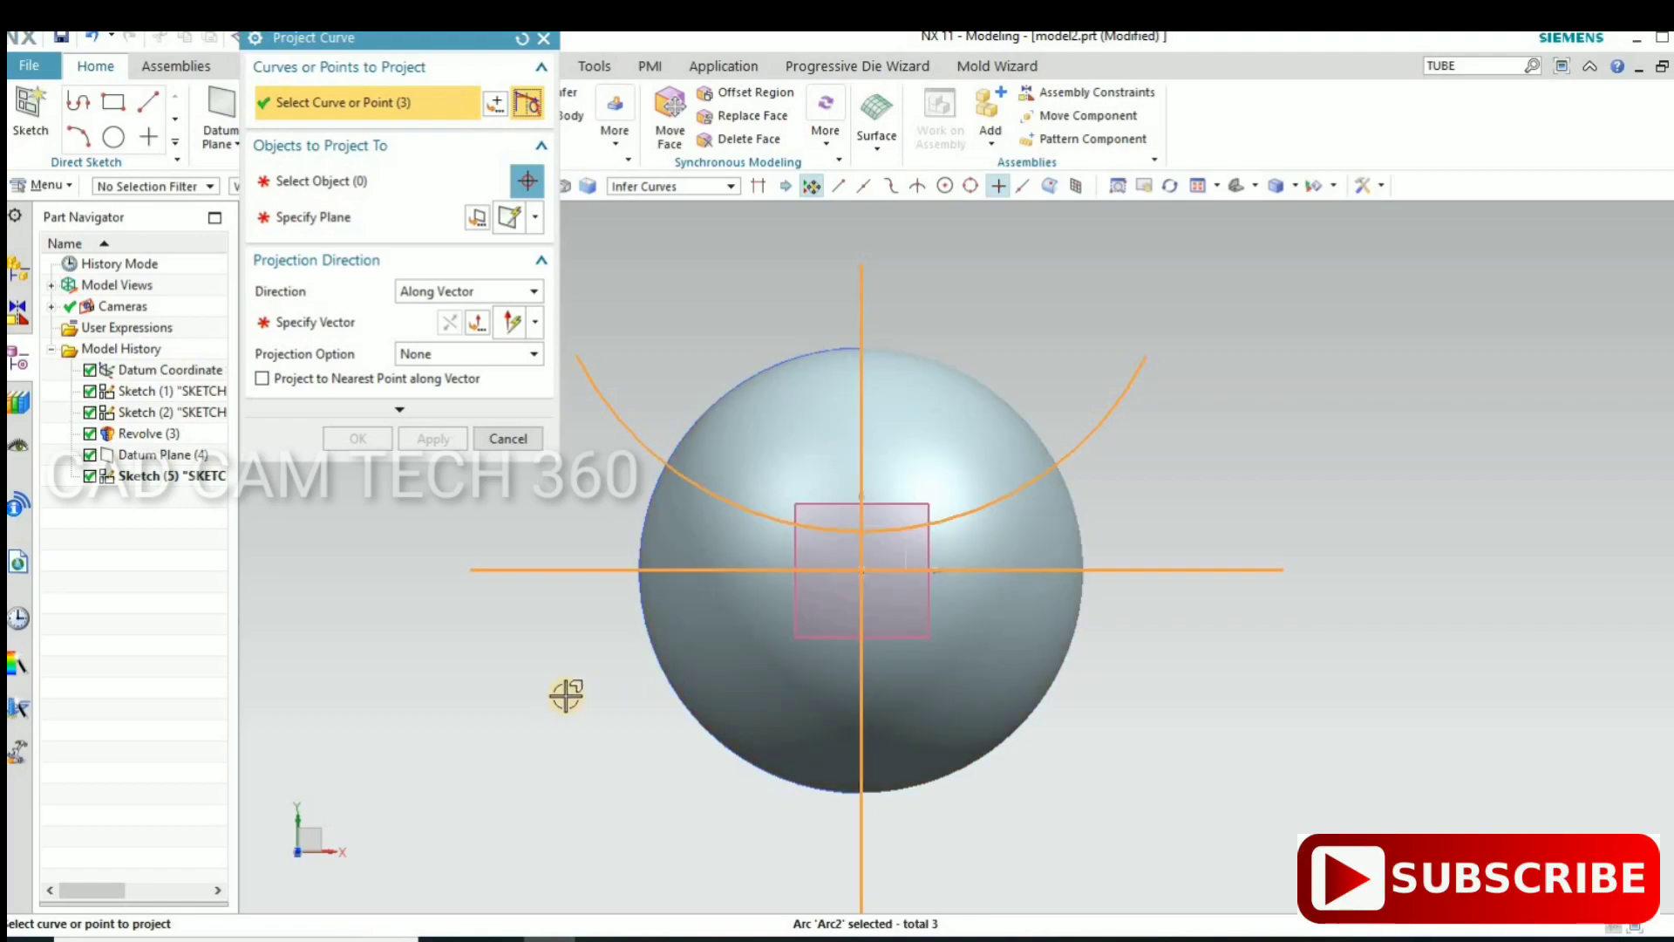
middle_click(578, 687)
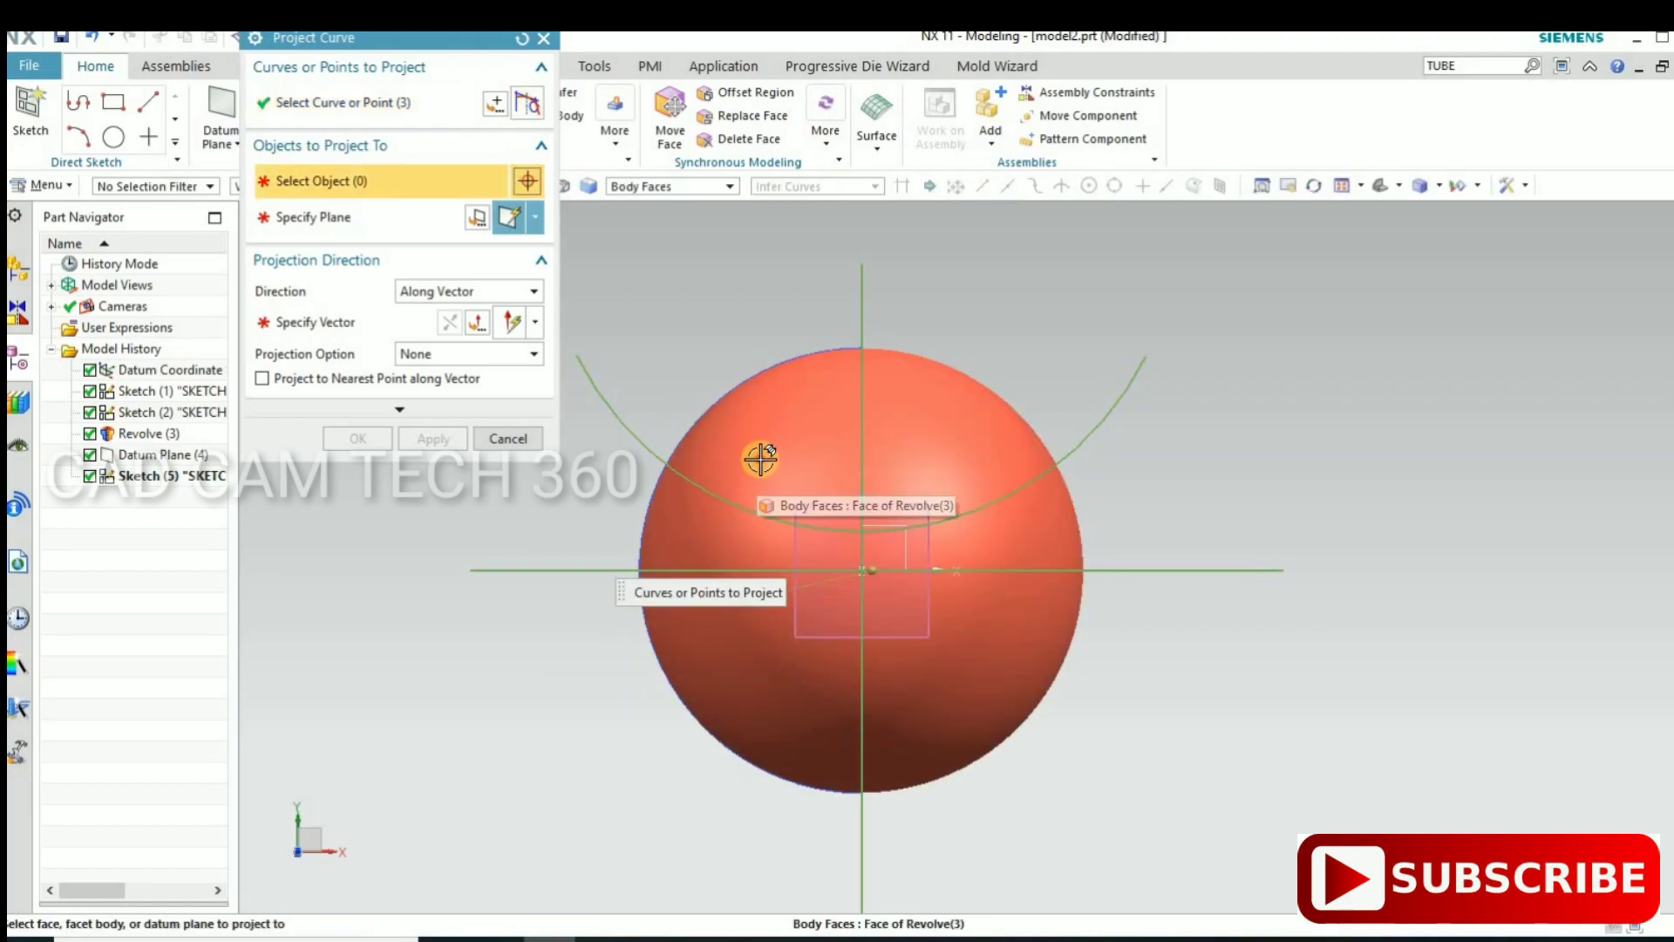
left_click(704, 593)
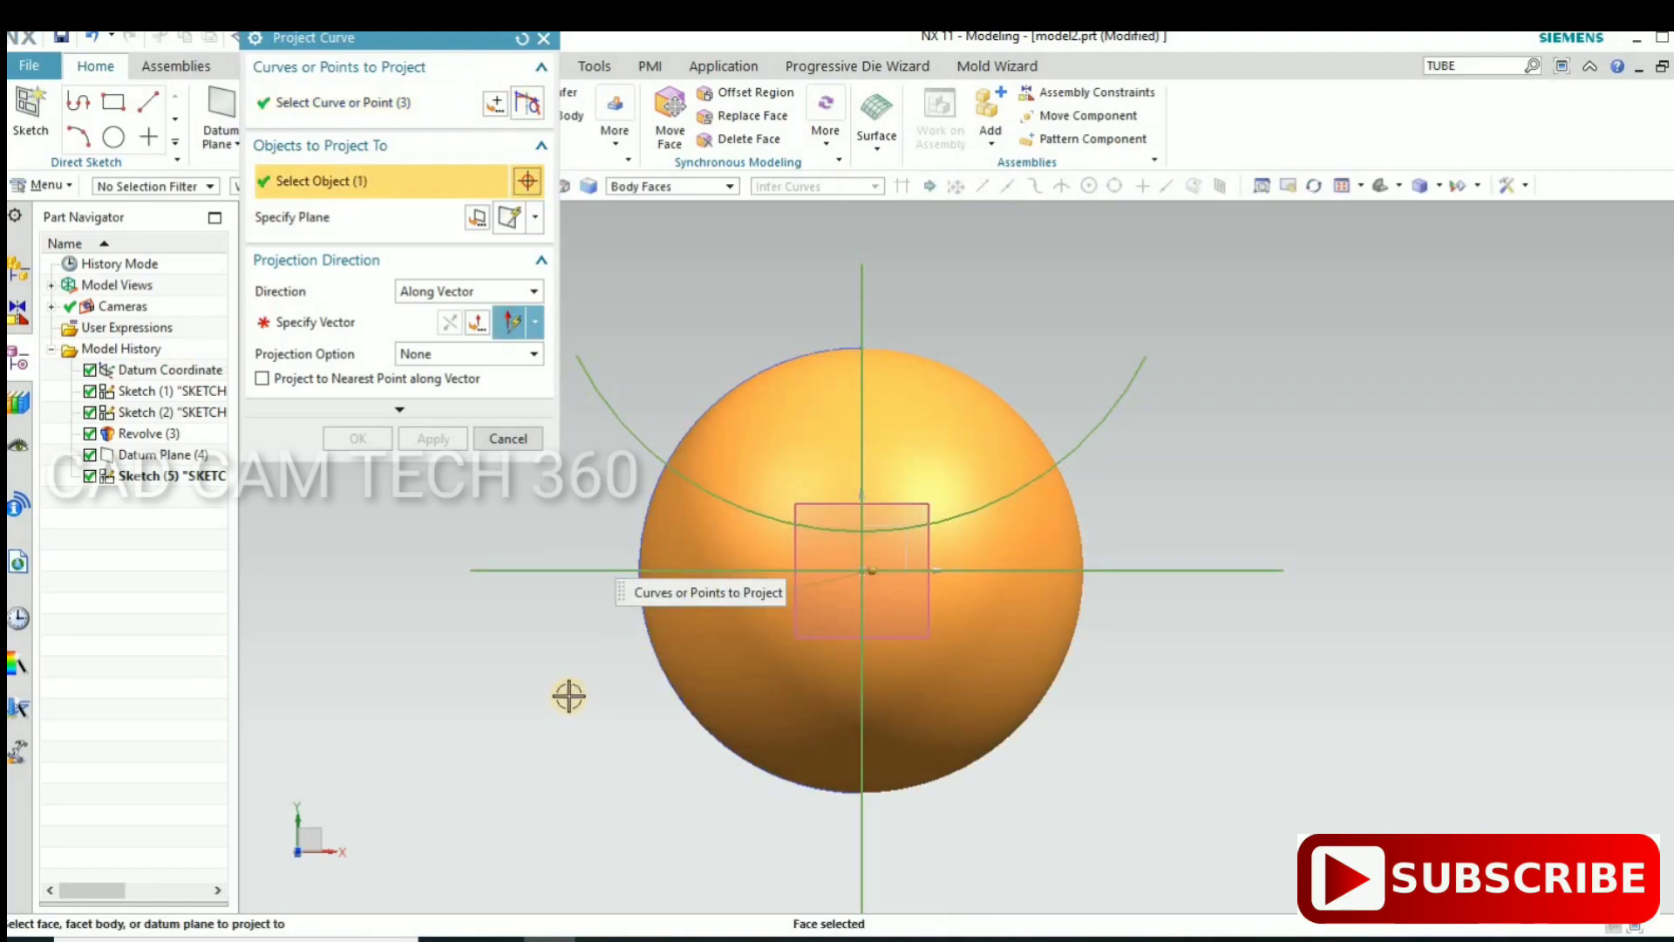
middle_click(575, 695)
Step: Set the projection direction to Z, reversed, and create the projected curves
middle_click_drag(475, 733, 478, 750)
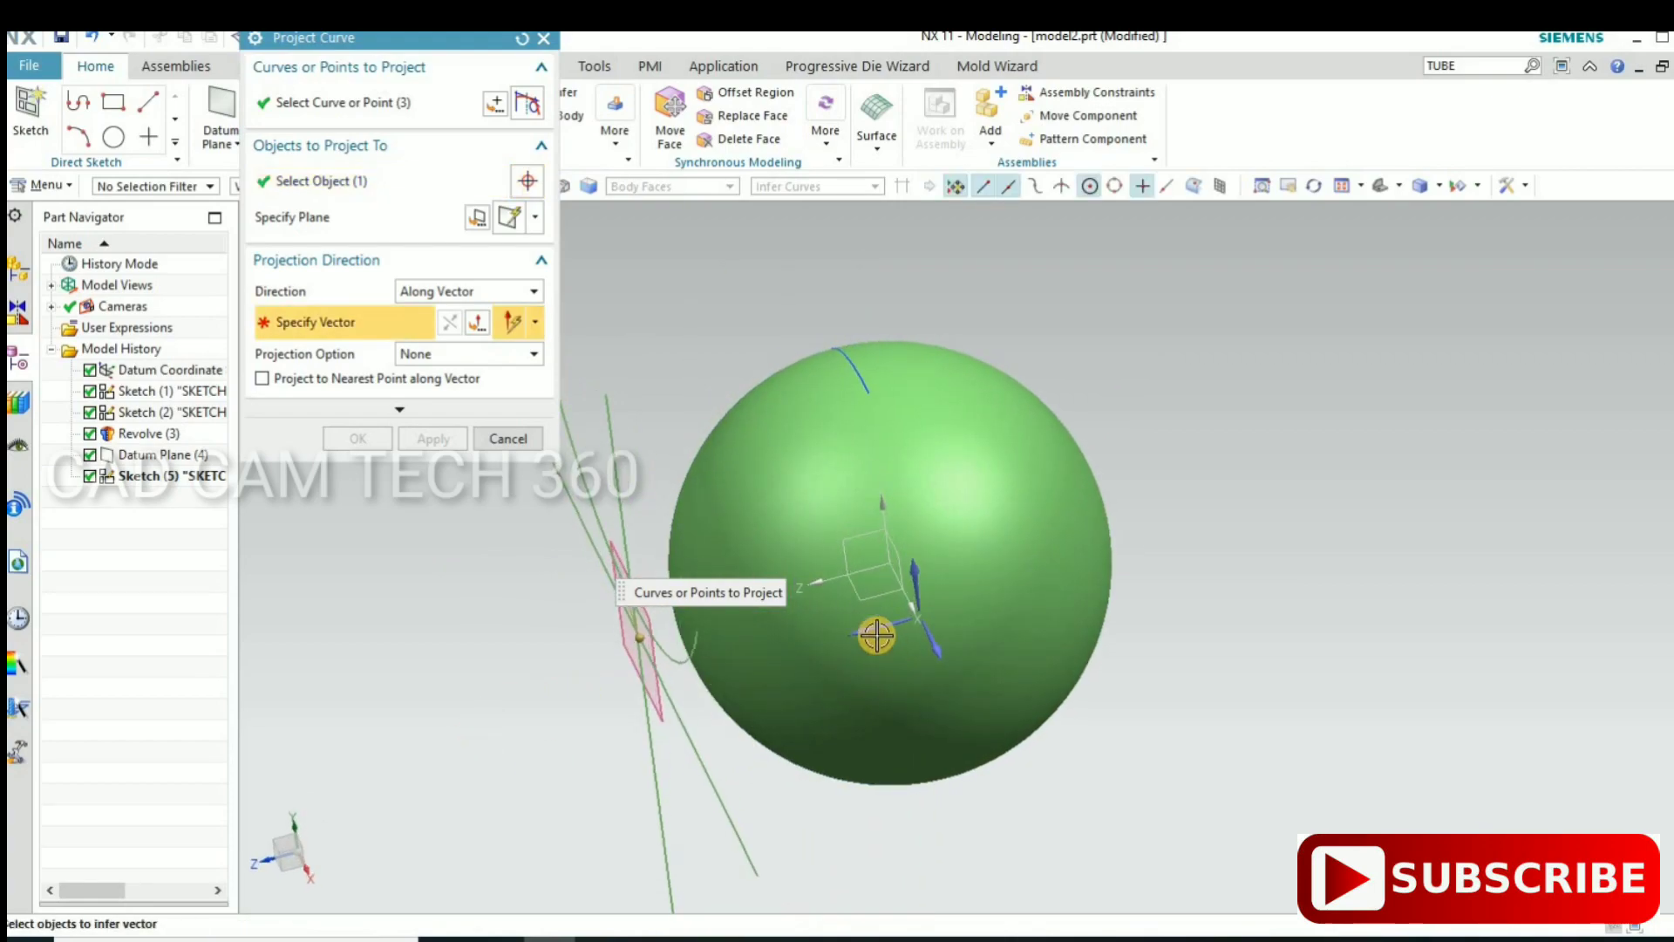
left_click(875, 661)
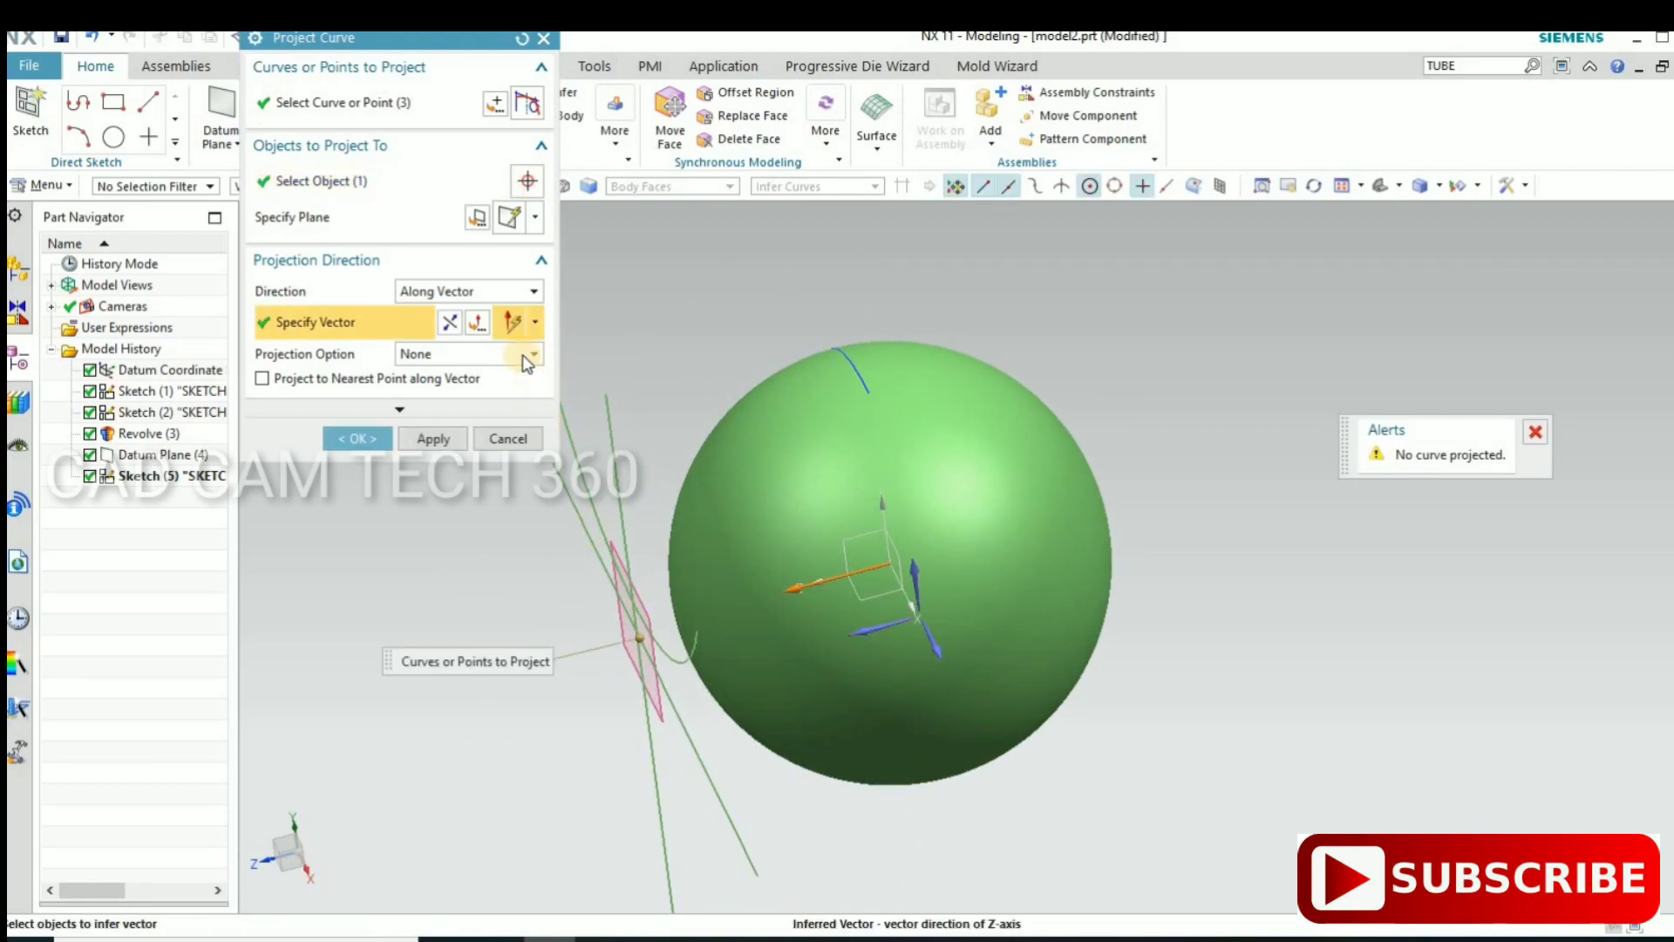
left_click(450, 325)
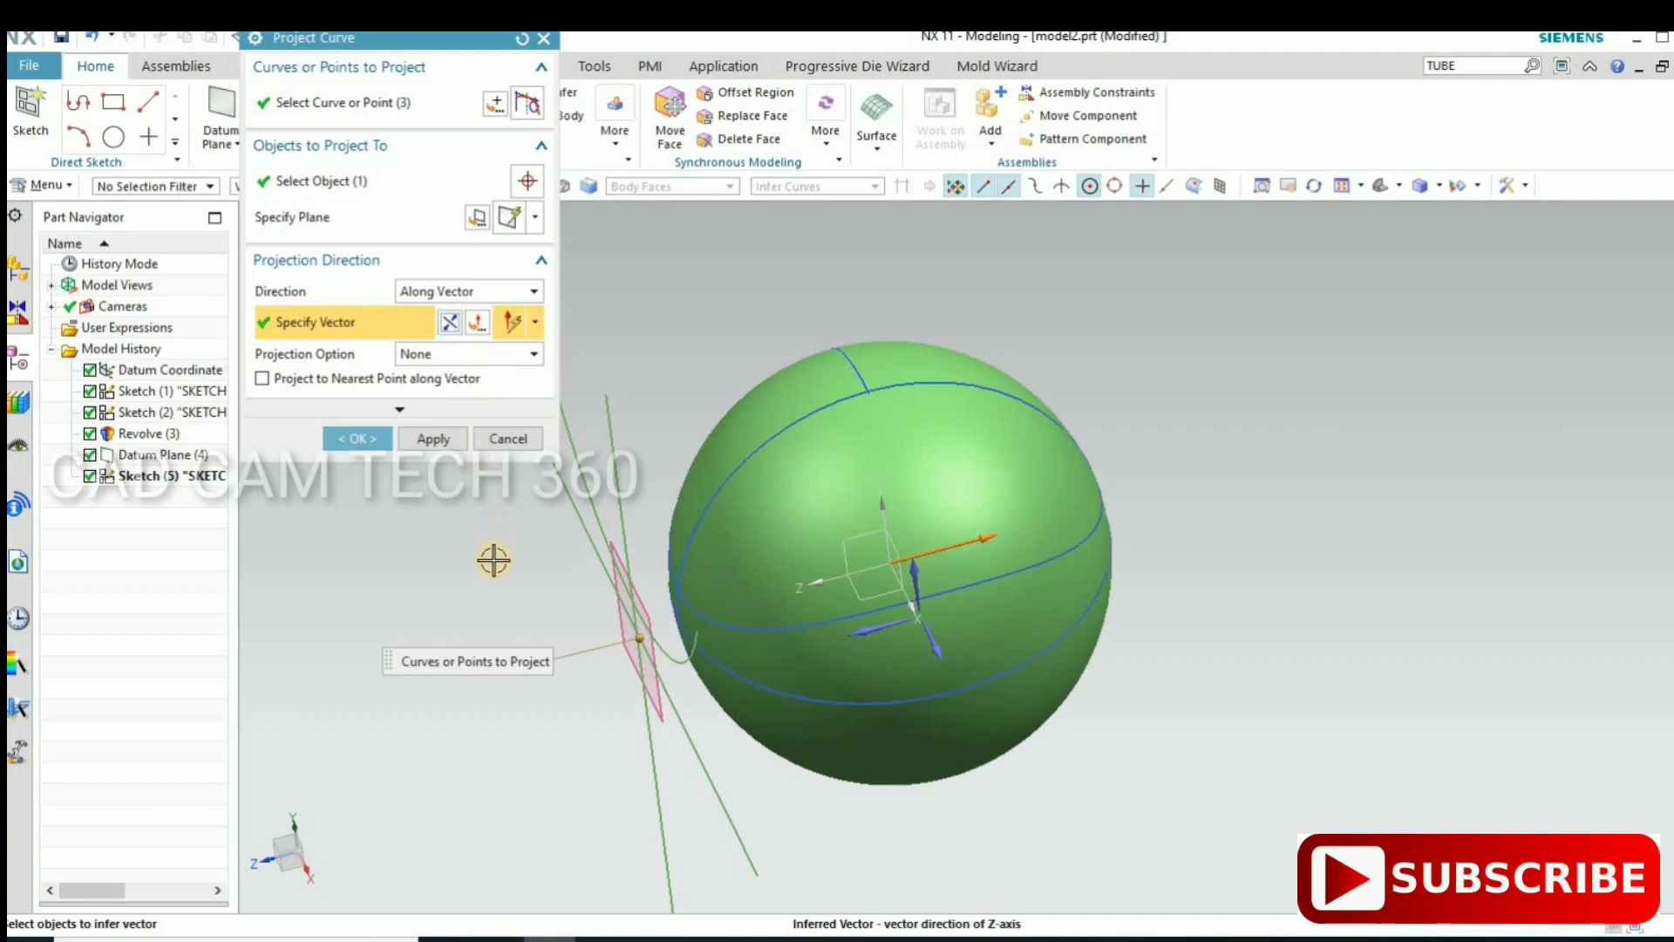
middle_click_drag(561, 516, 392, 453)
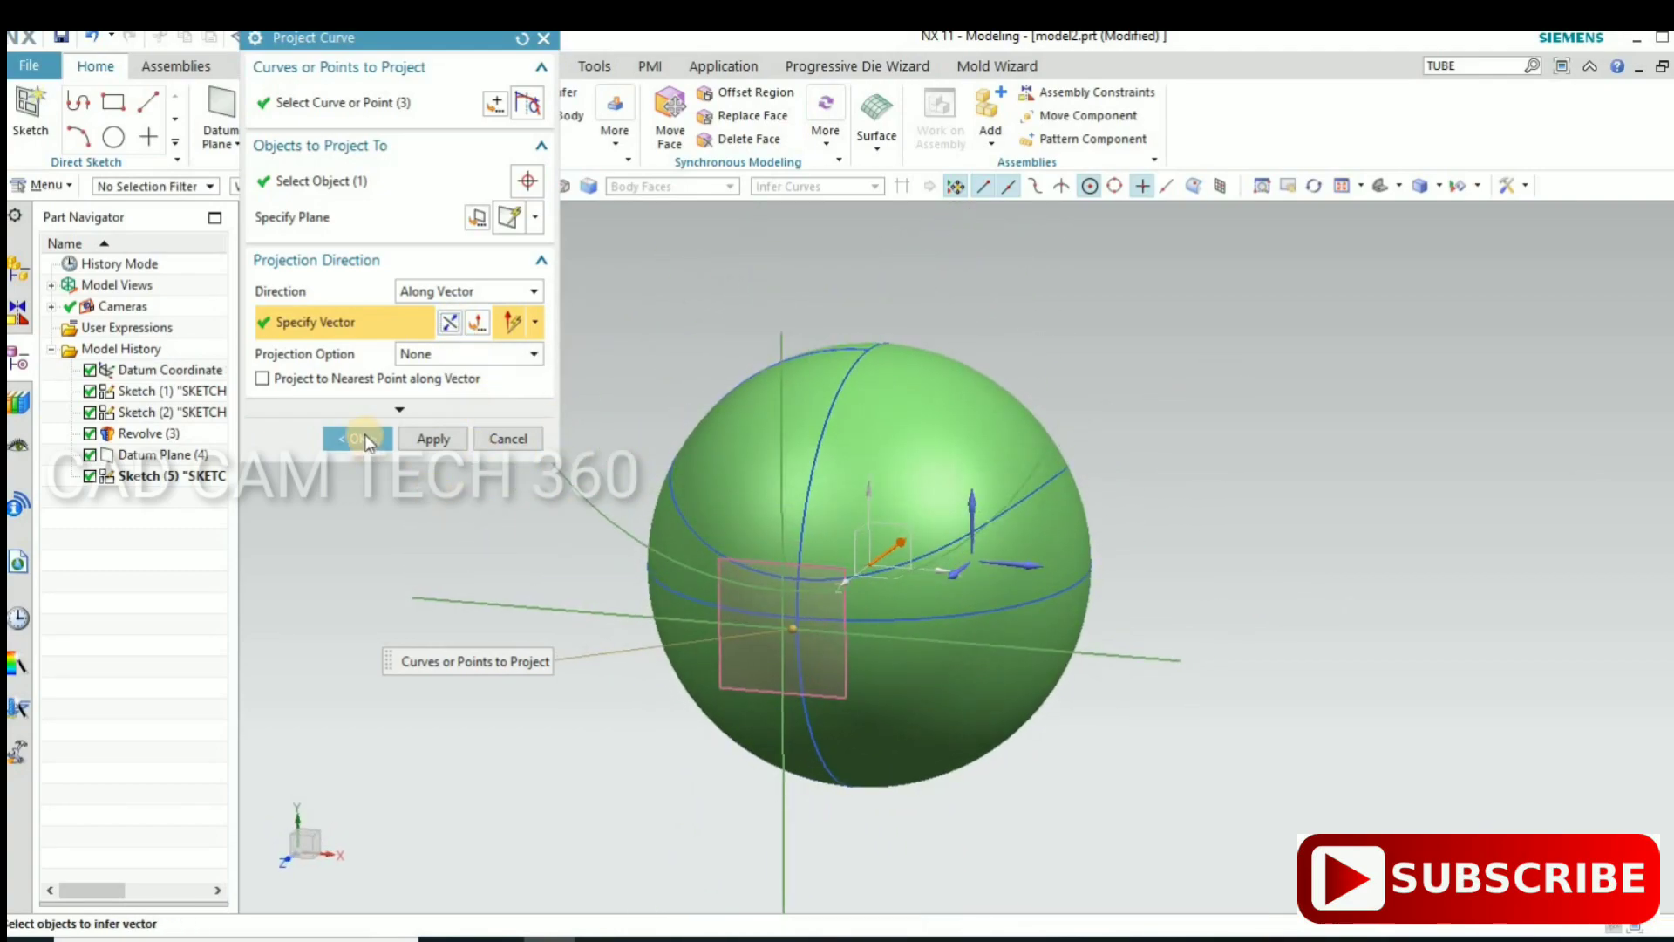
left_click(359, 438)
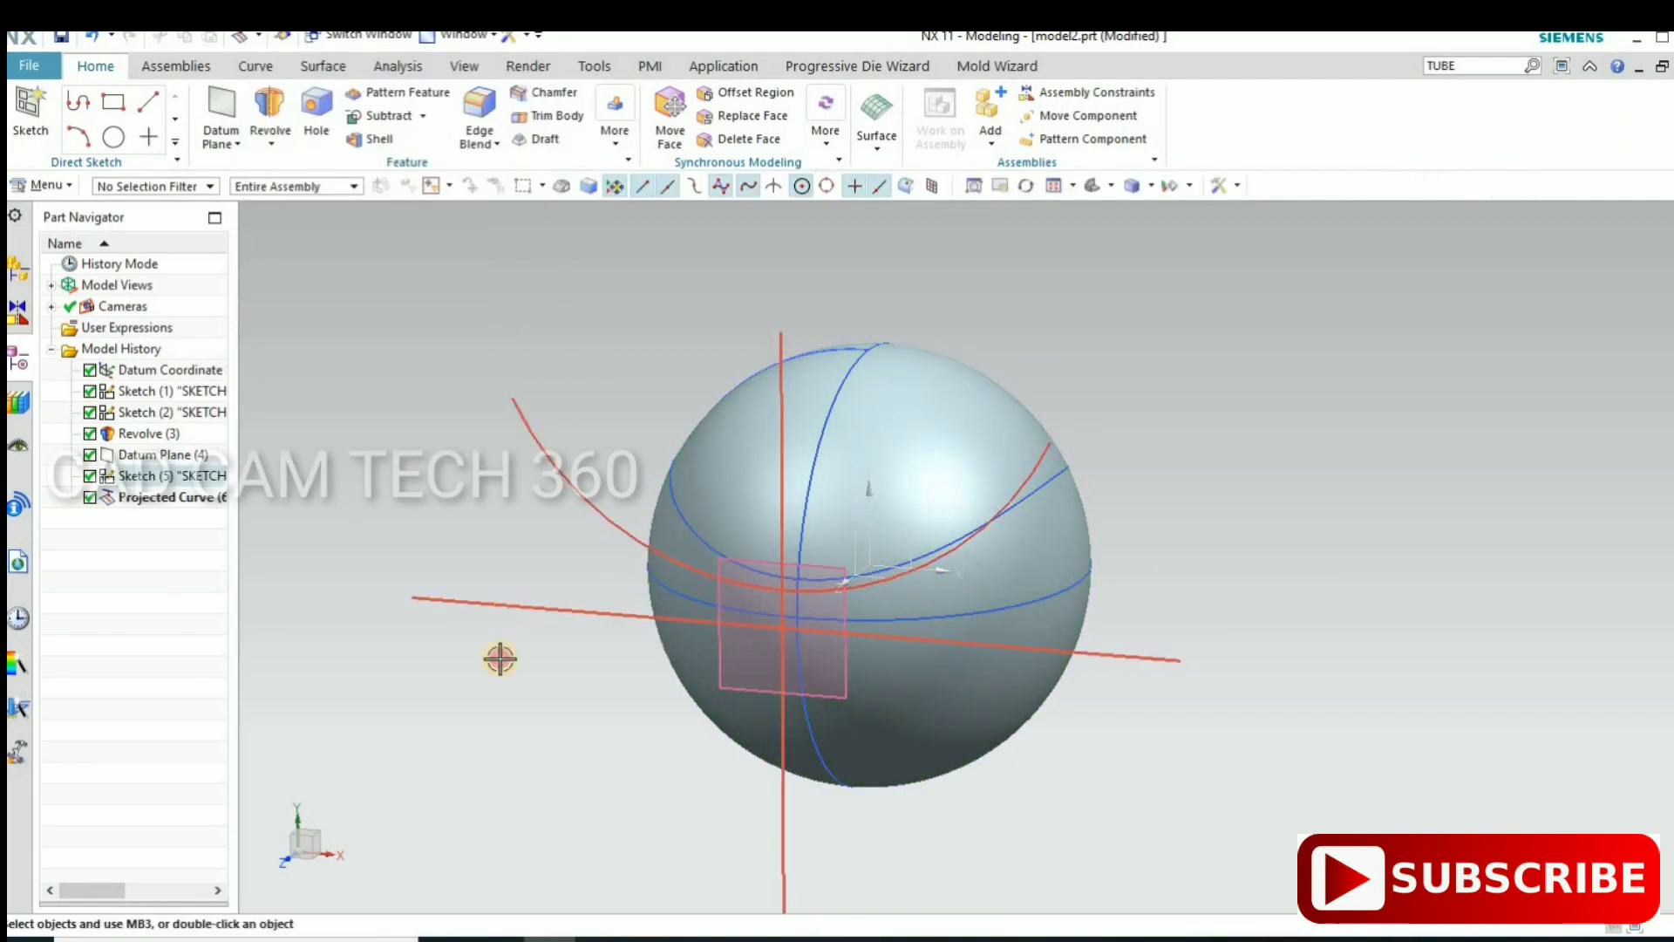
Step: Hide the sketch and datum plane with Ctrl+B
left_click(733, 695)
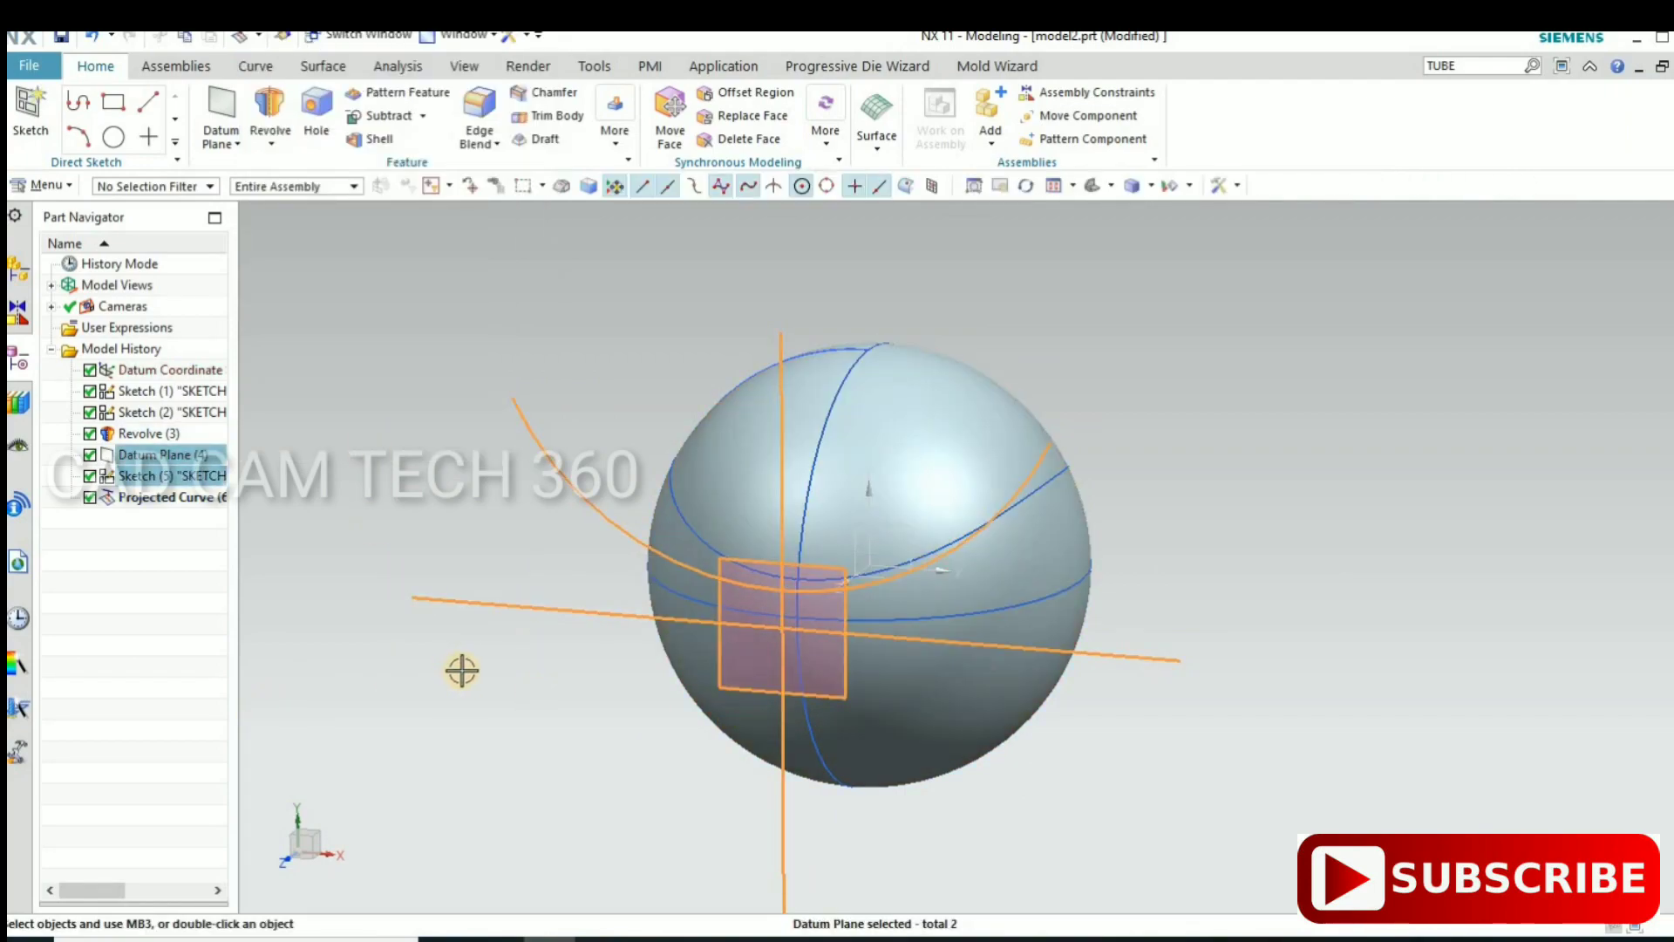
key("ctrl+b")
mouse_move(620, 586)
middle_mouse_down()
mouse_move(598, 516)
mouse_move(484, 519)
mouse_move(535, 489)
mouse_move(672, 561)
mouse_move(617, 527)
mouse_move(617, 504)
middle_mouse_up()
Step: Return to the front view and open Tube from the command search, outer diameter 3 mm
key("F8")
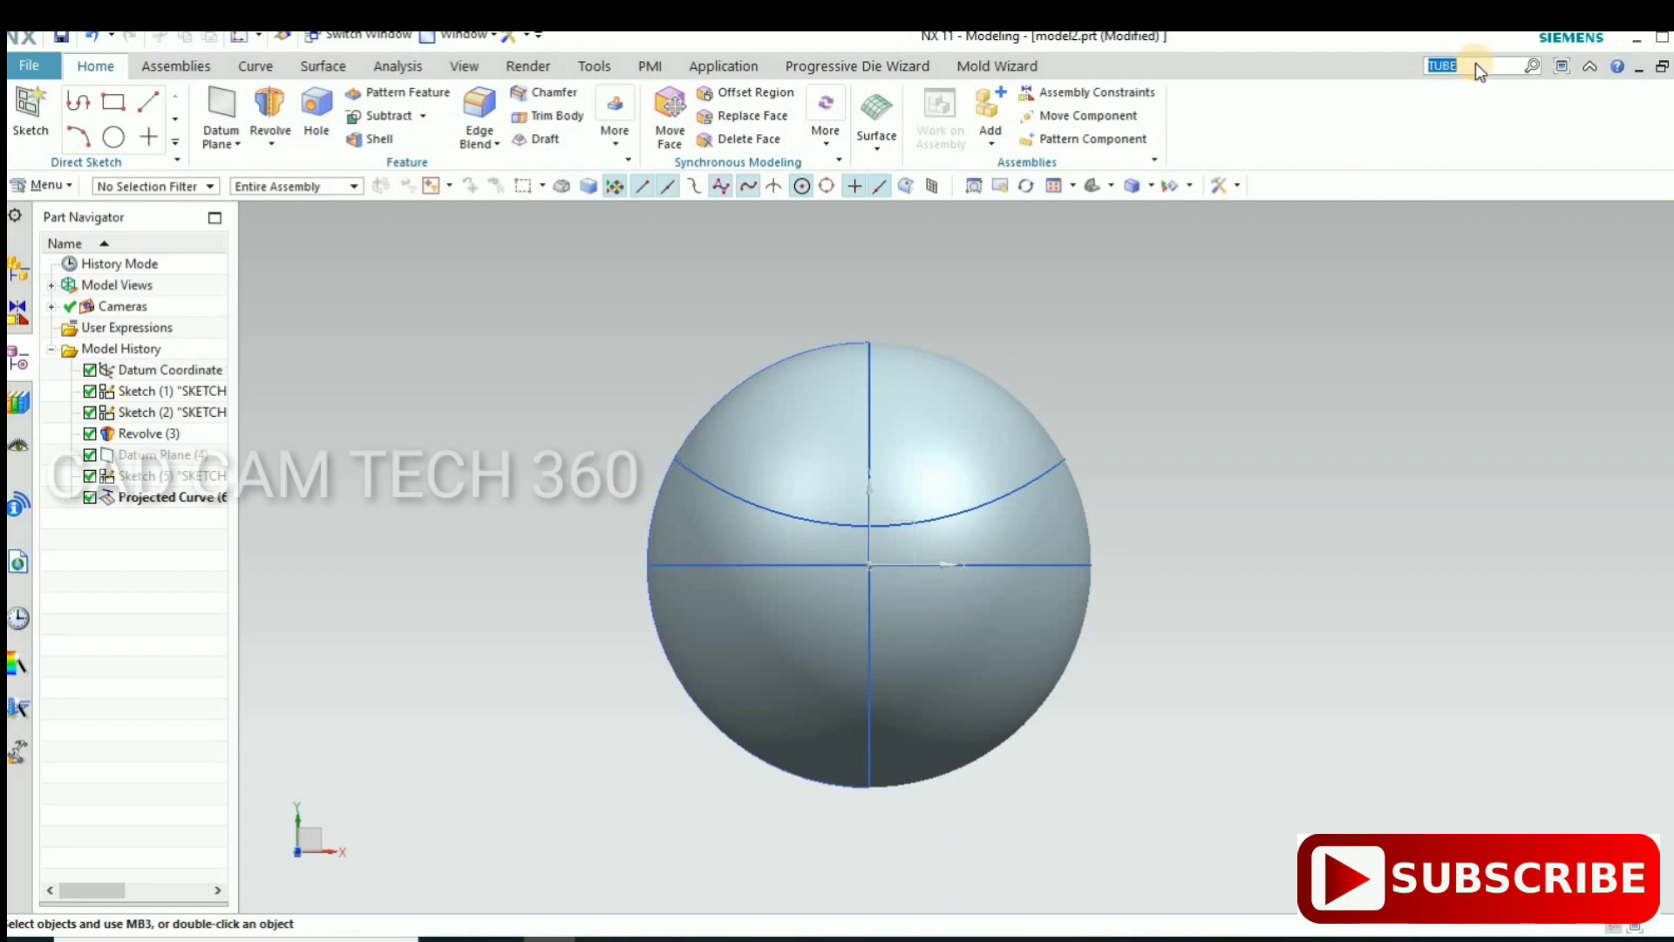
key("Return")
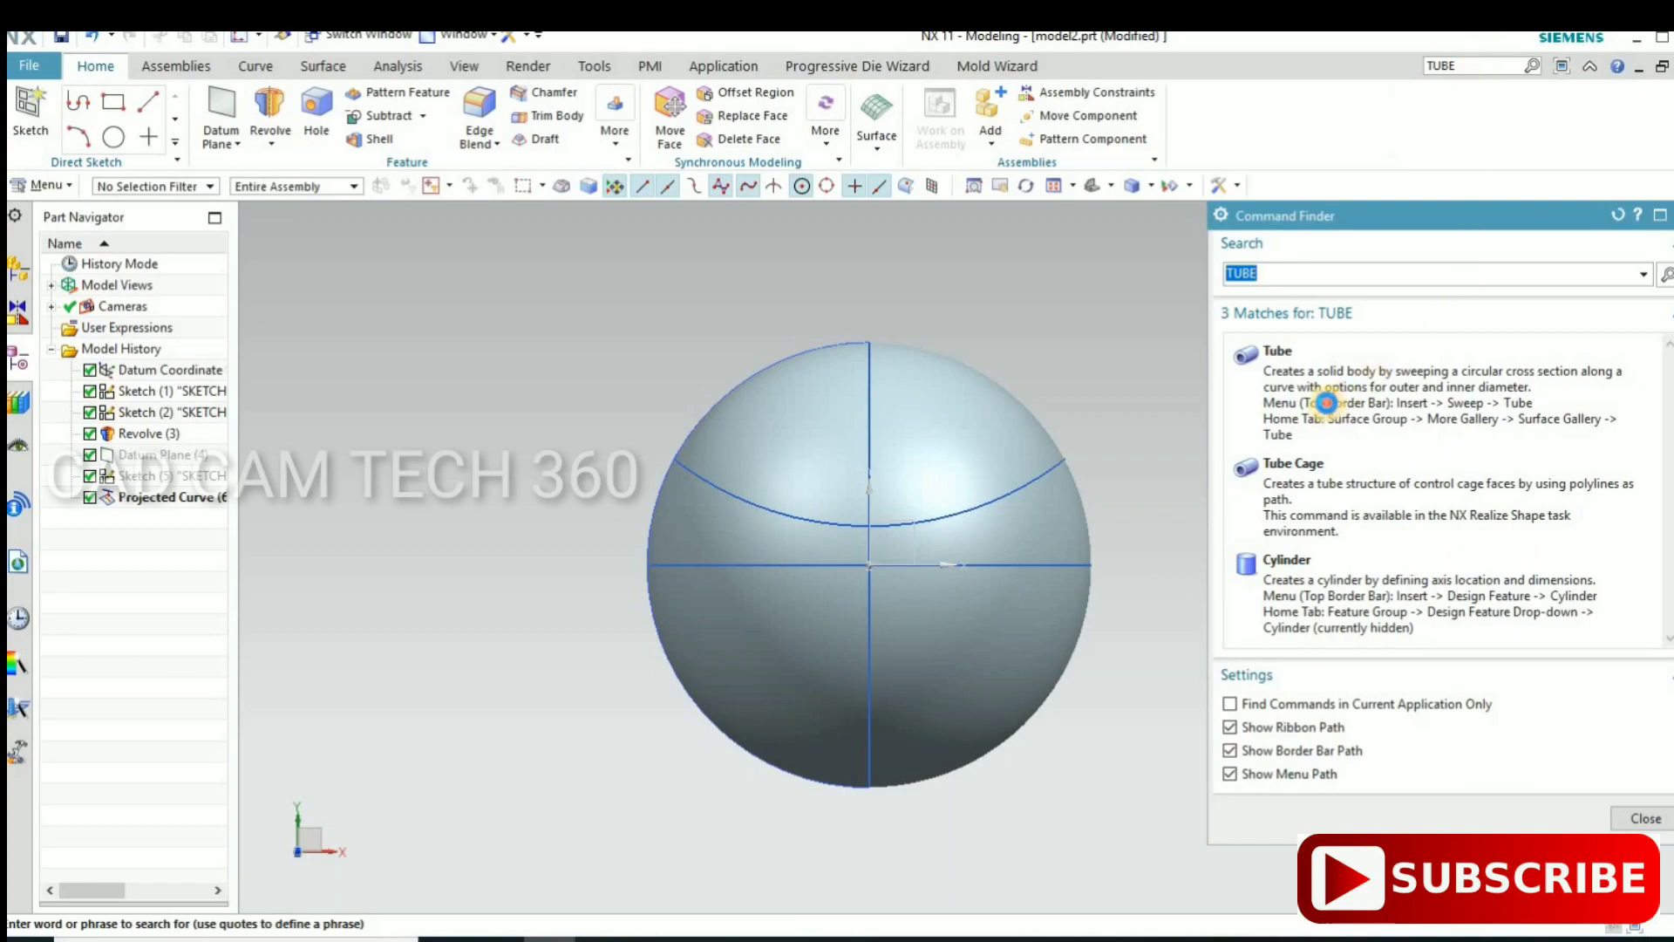
left_click(1325, 403)
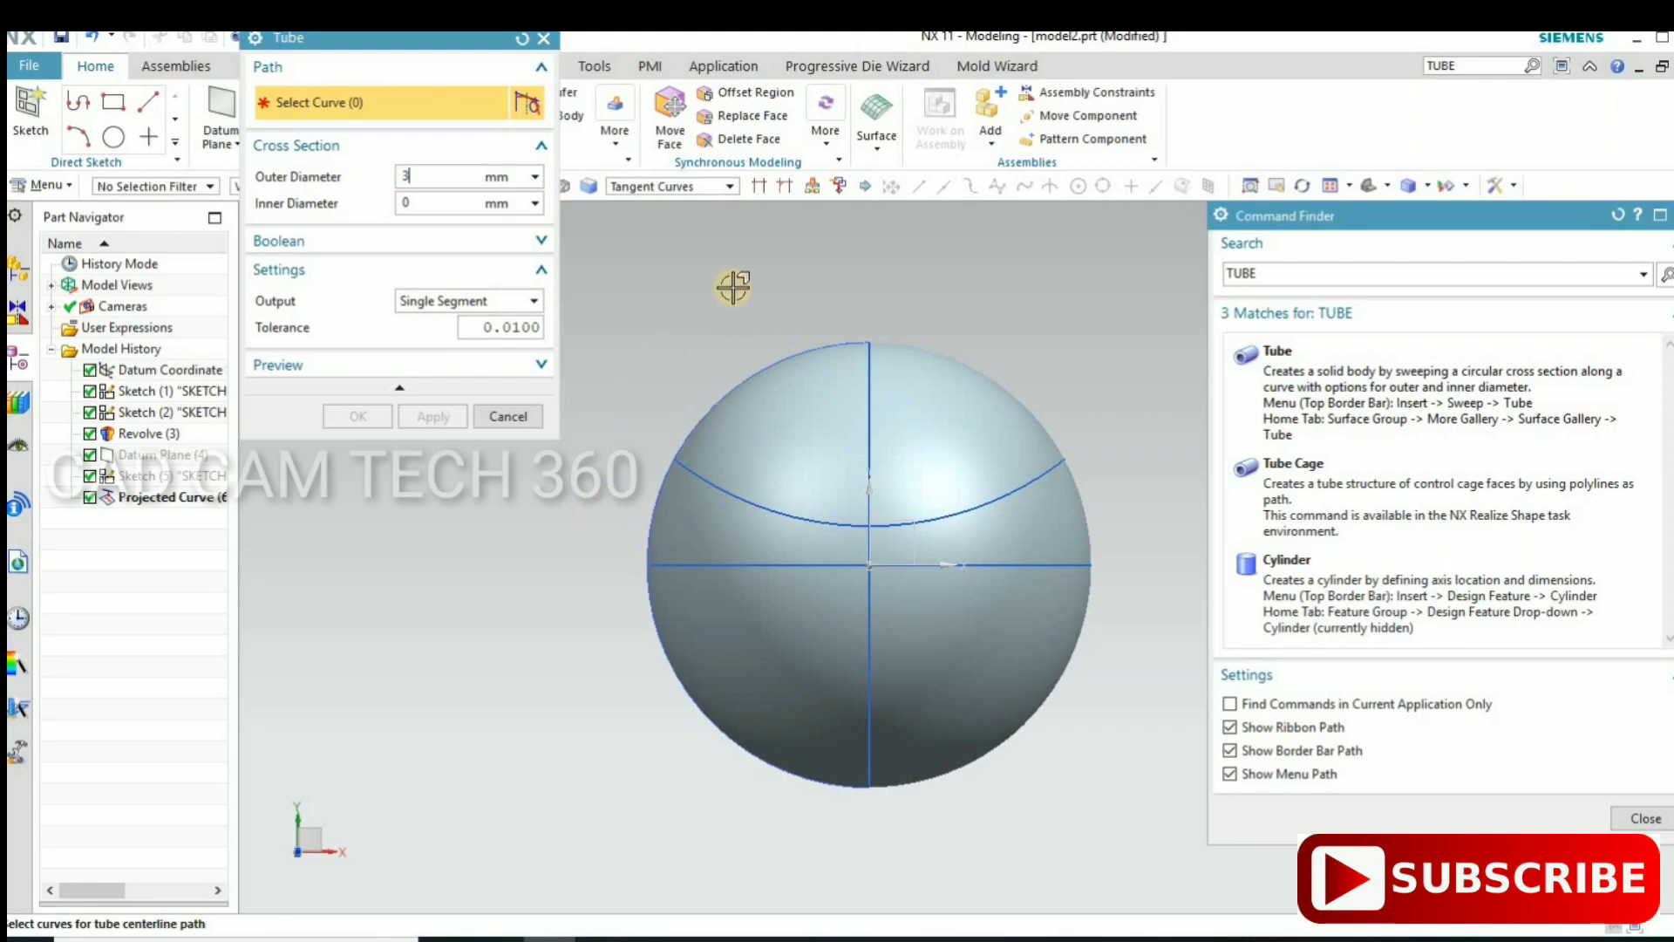
Step: Sweep 3 mm tubes along the first, meridian and cross curves as Tube (7), (8), (9)
middle_click_drag(672, 307, 682, 532)
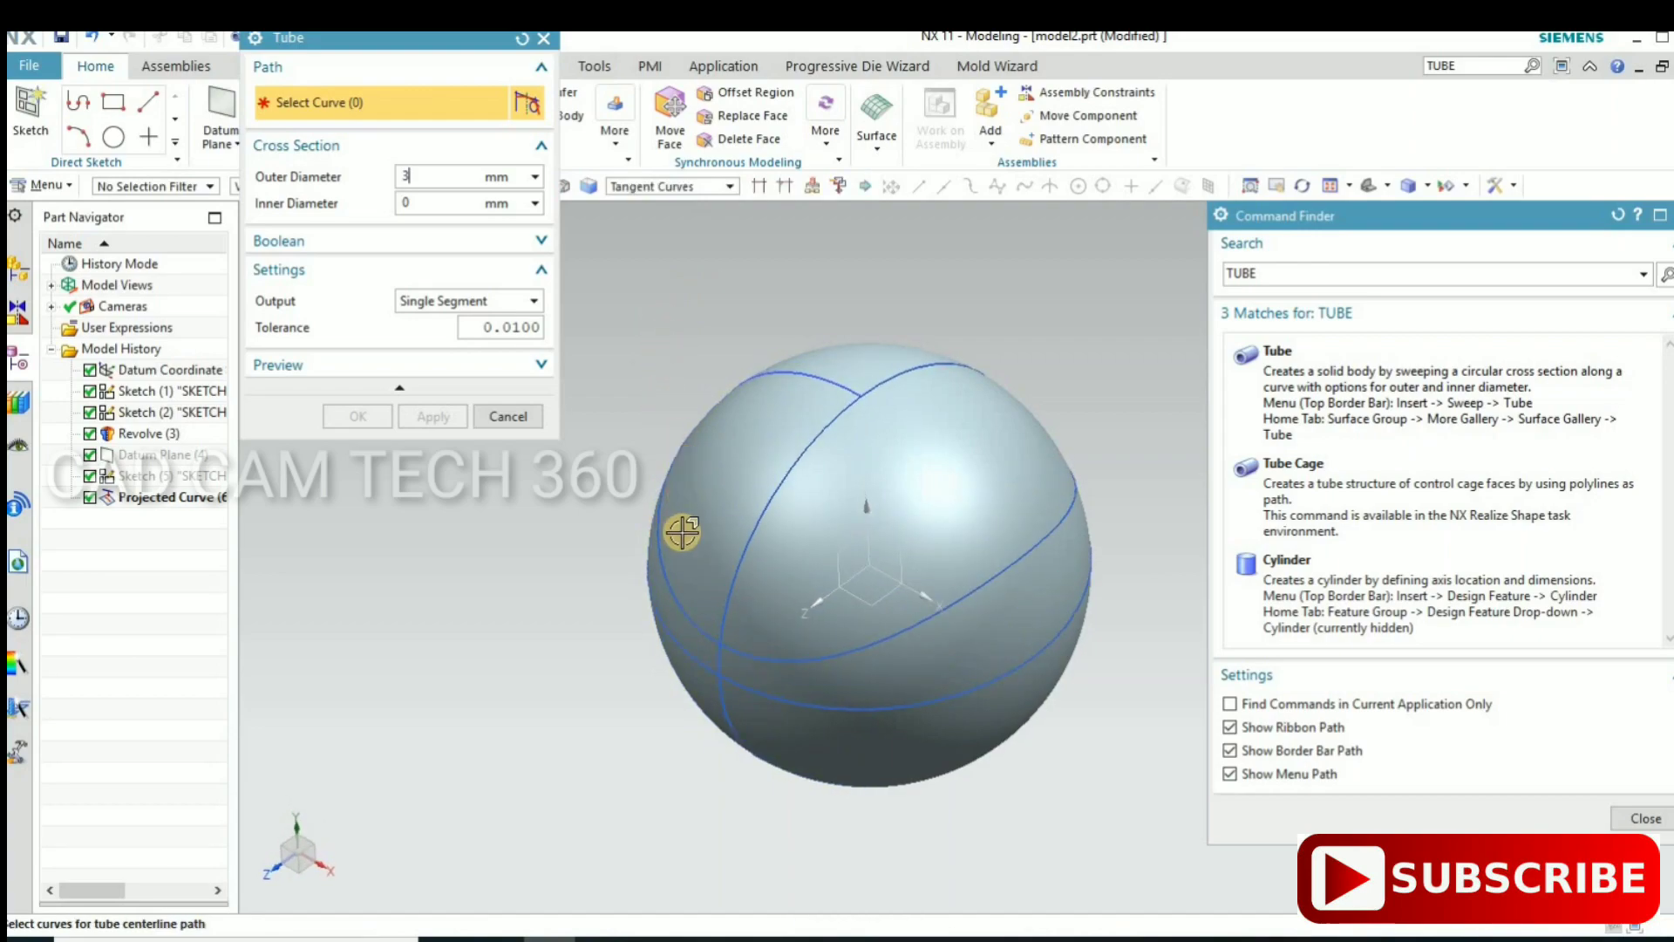
left_click(675, 589)
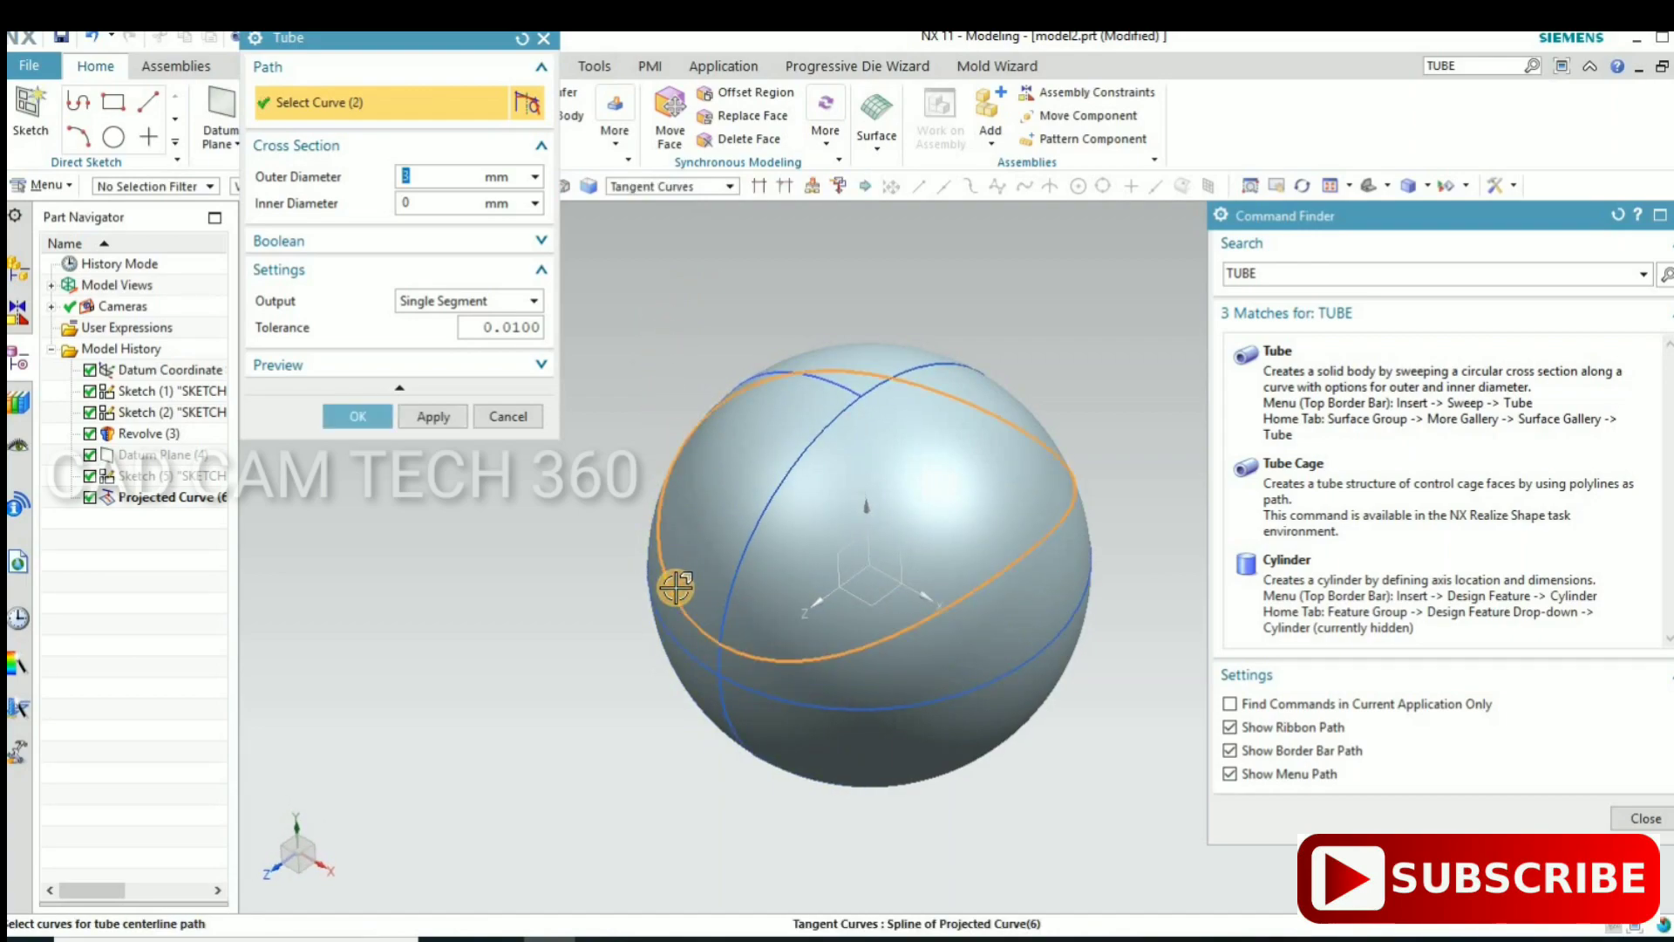
left_click(433, 417)
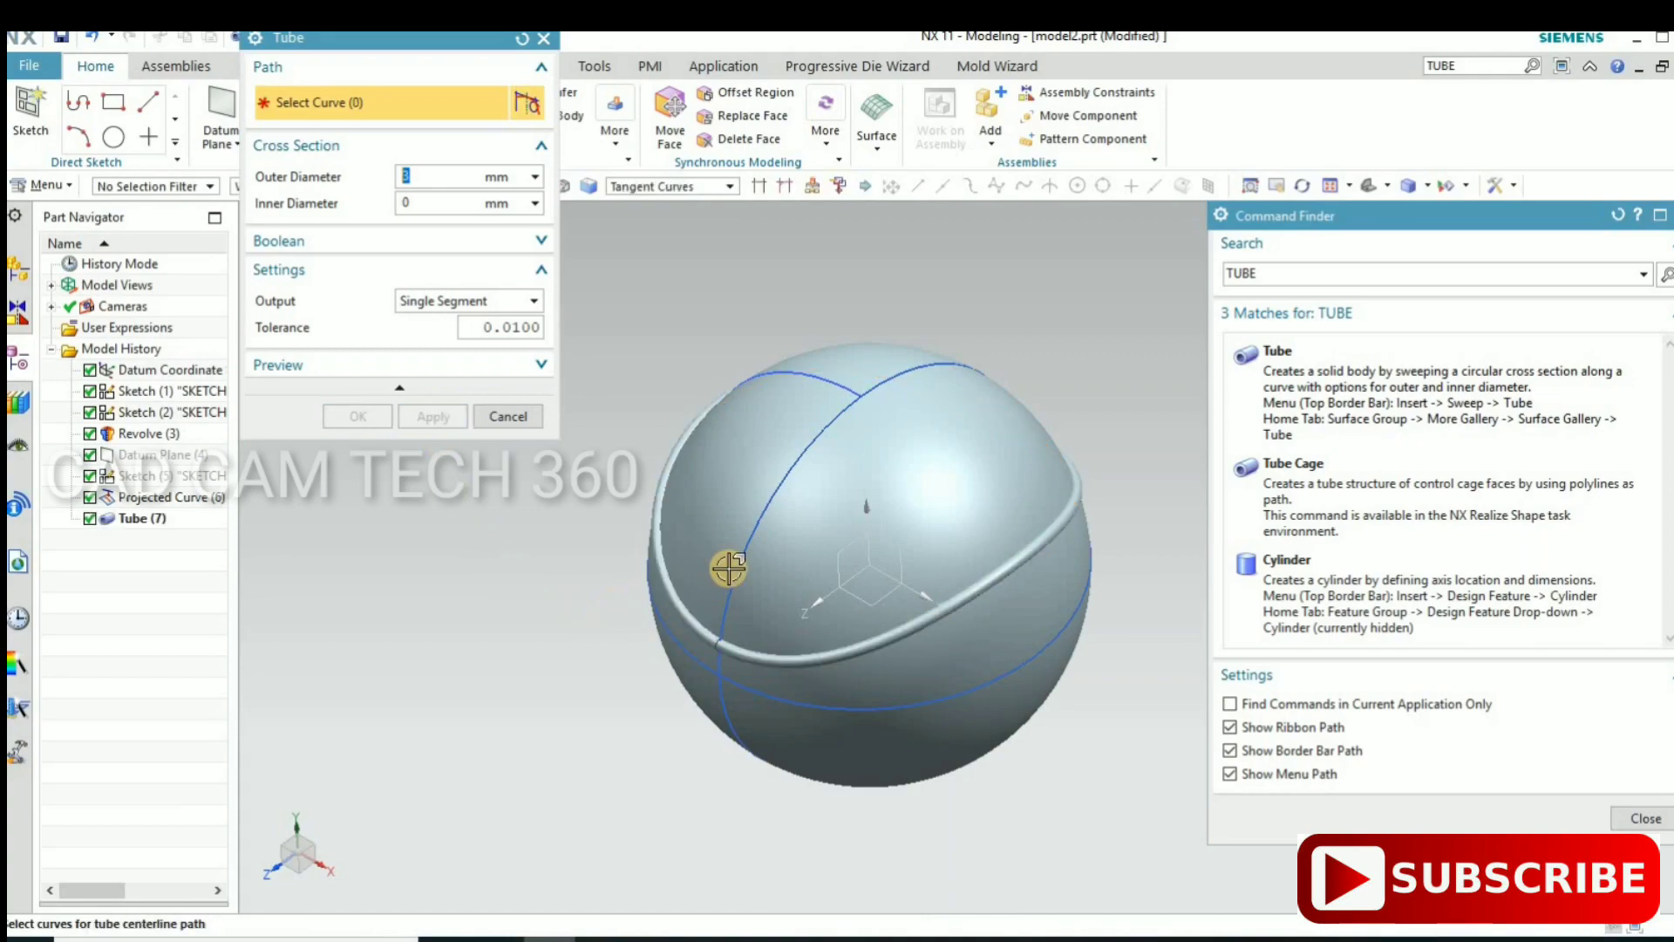
left_click(749, 525)
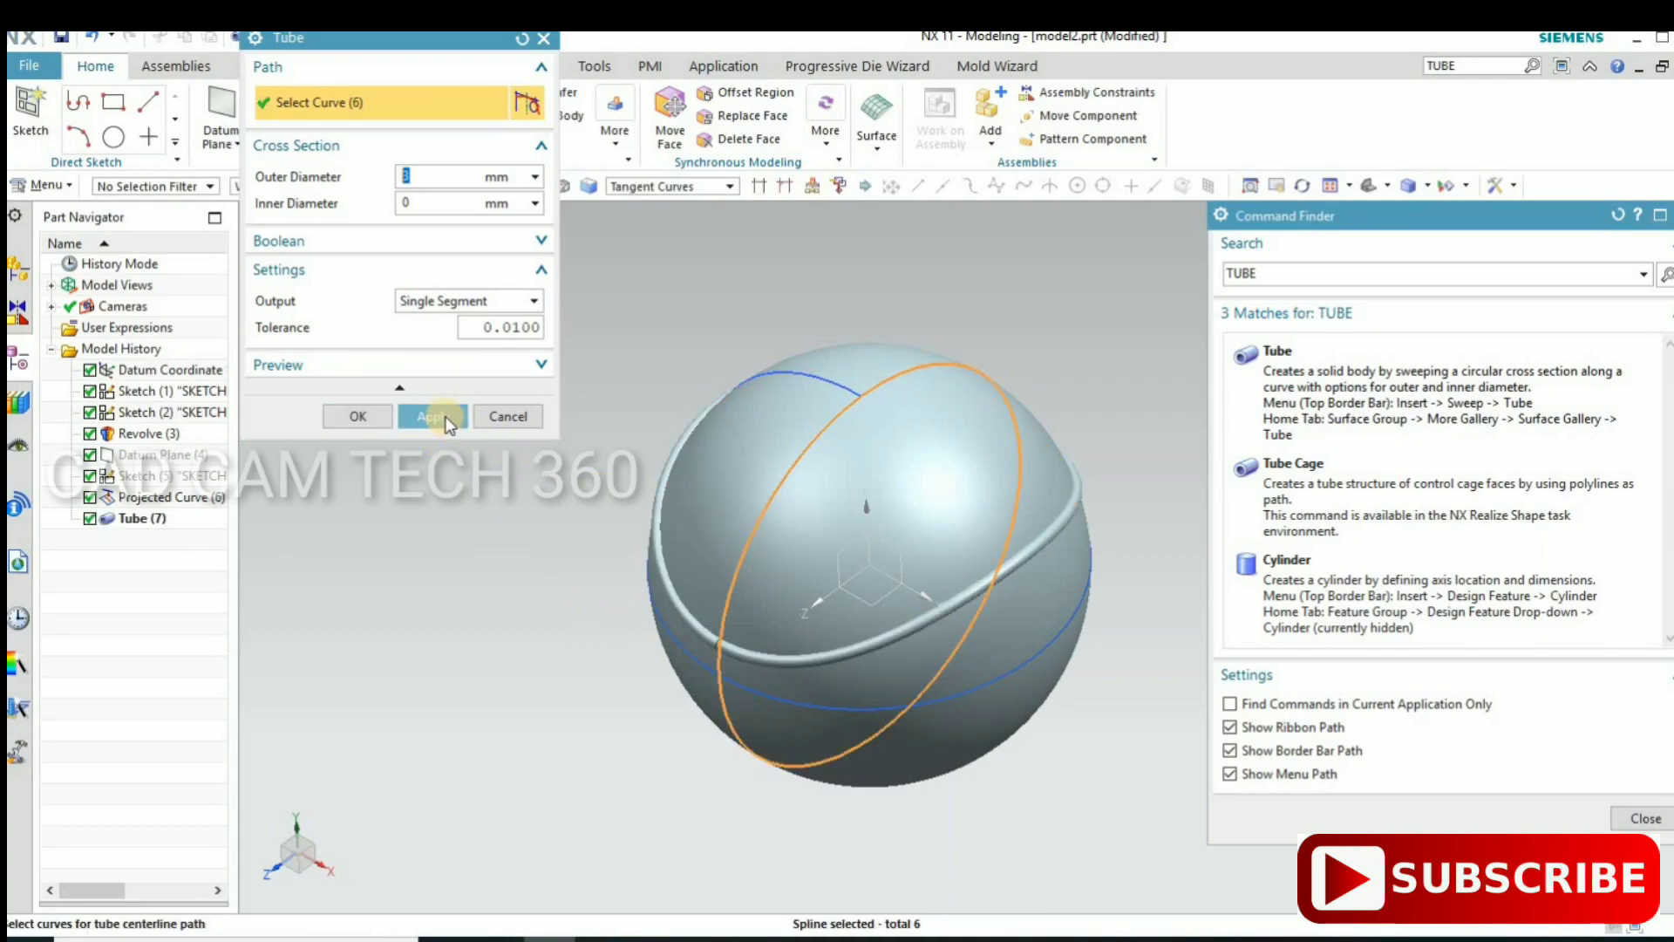
left_click(436, 415)
middle_click_drag(642, 590, 715, 481)
left_click(693, 502)
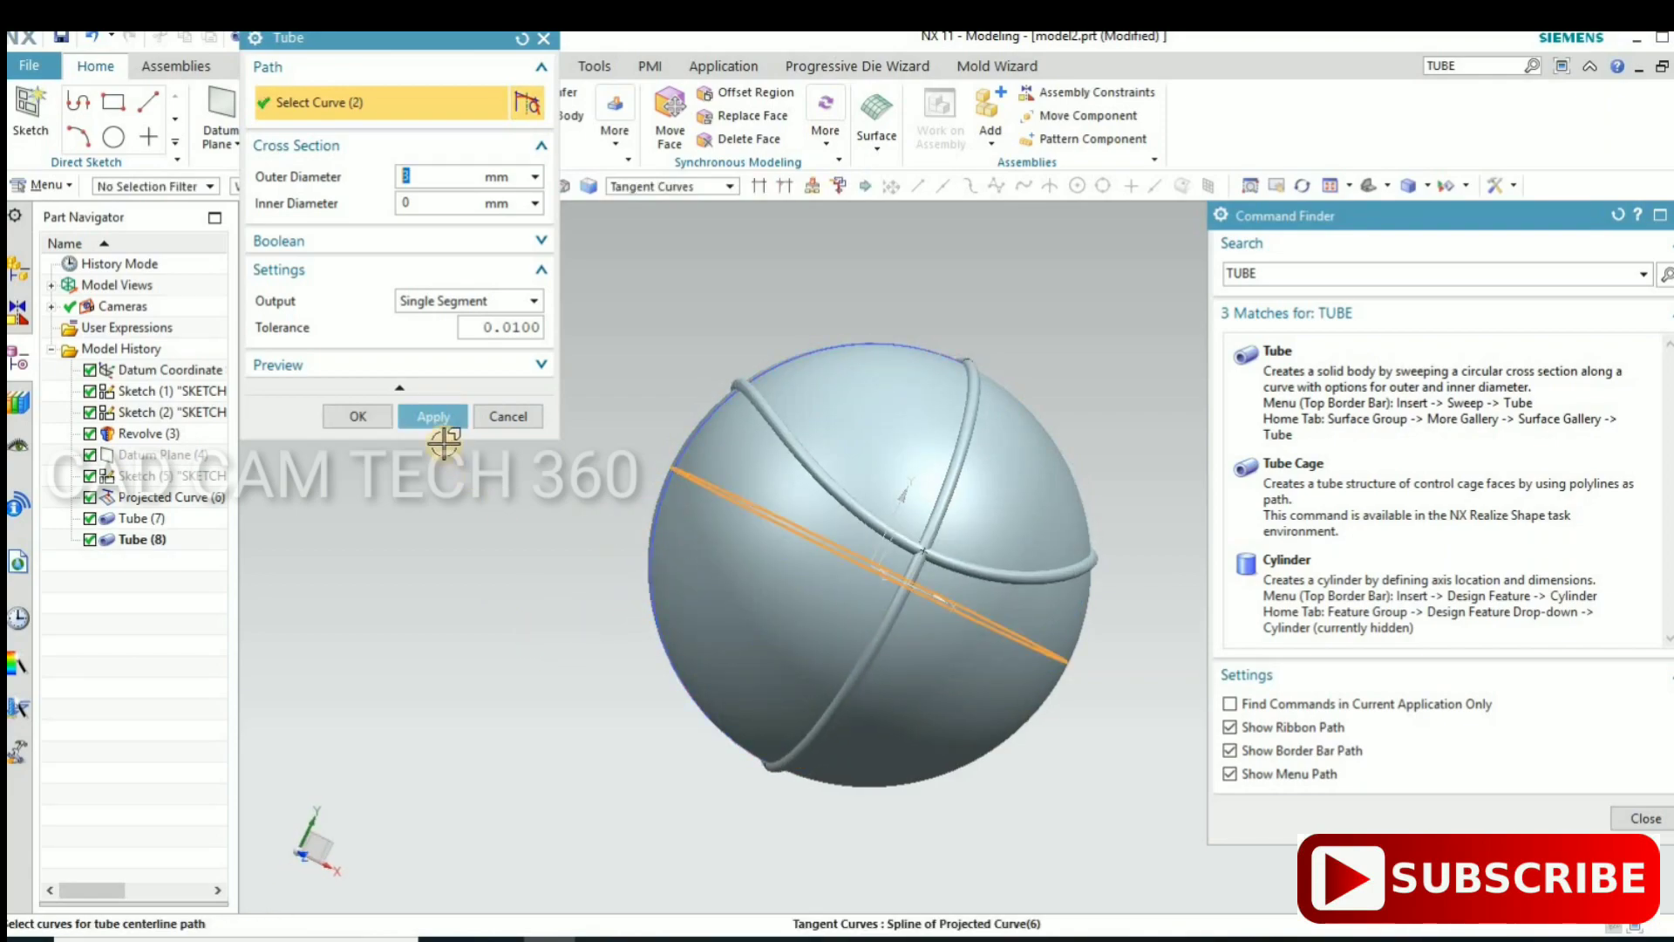
left_click(435, 416)
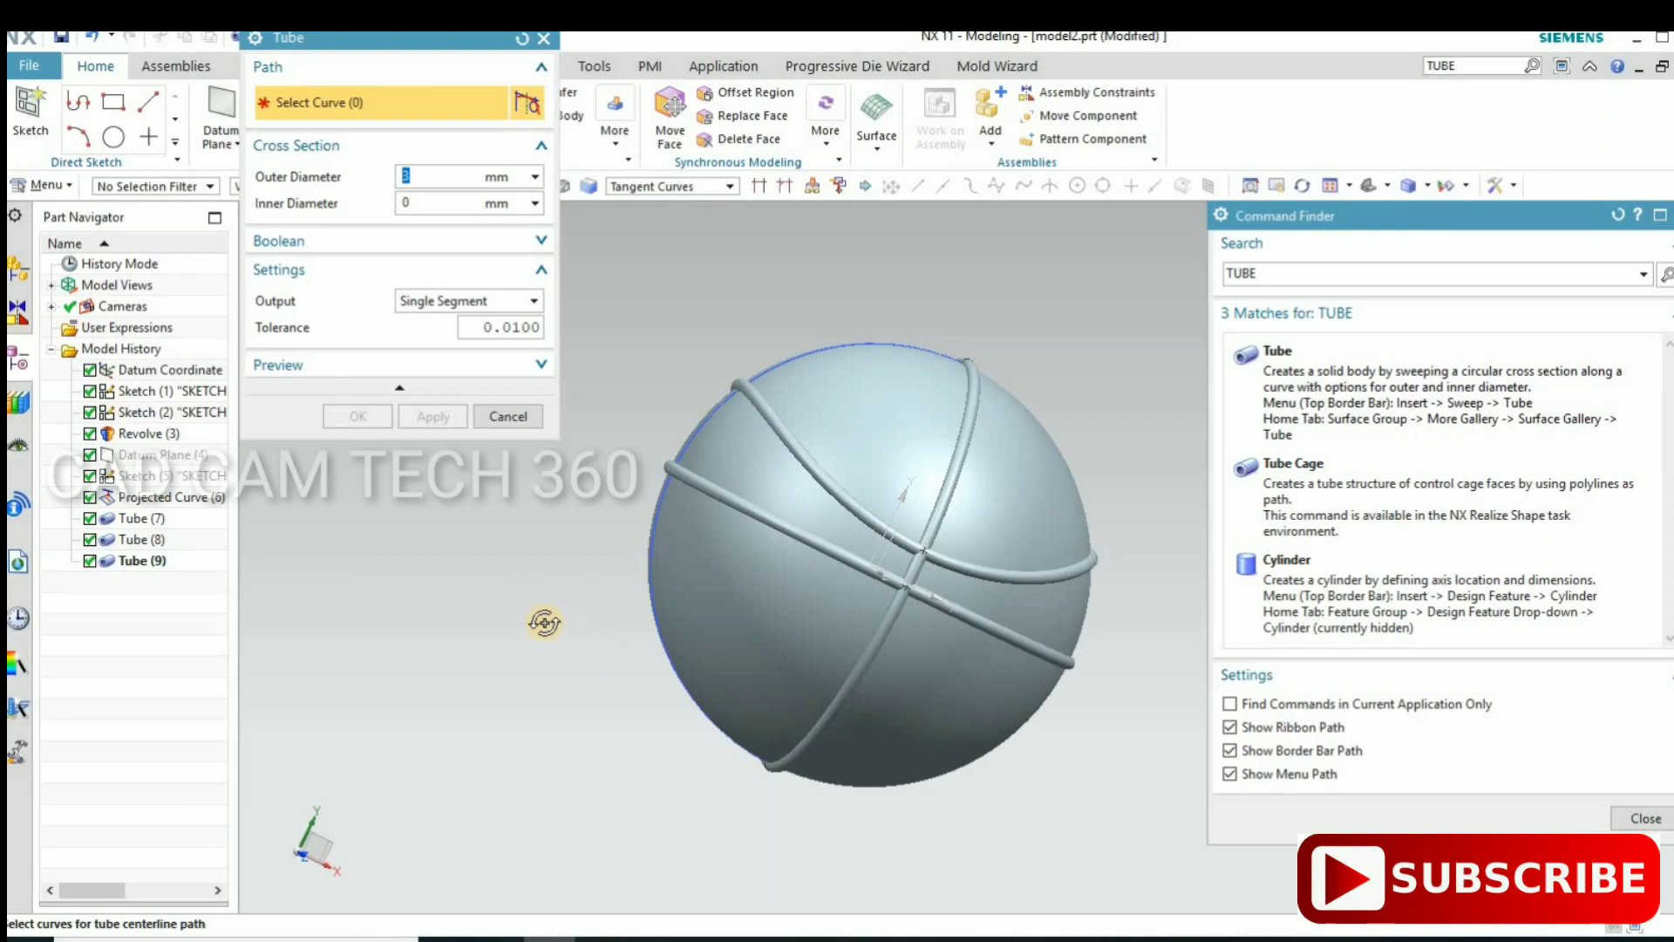
middle_click_drag(544, 621, 526, 609)
left_click(501, 415)
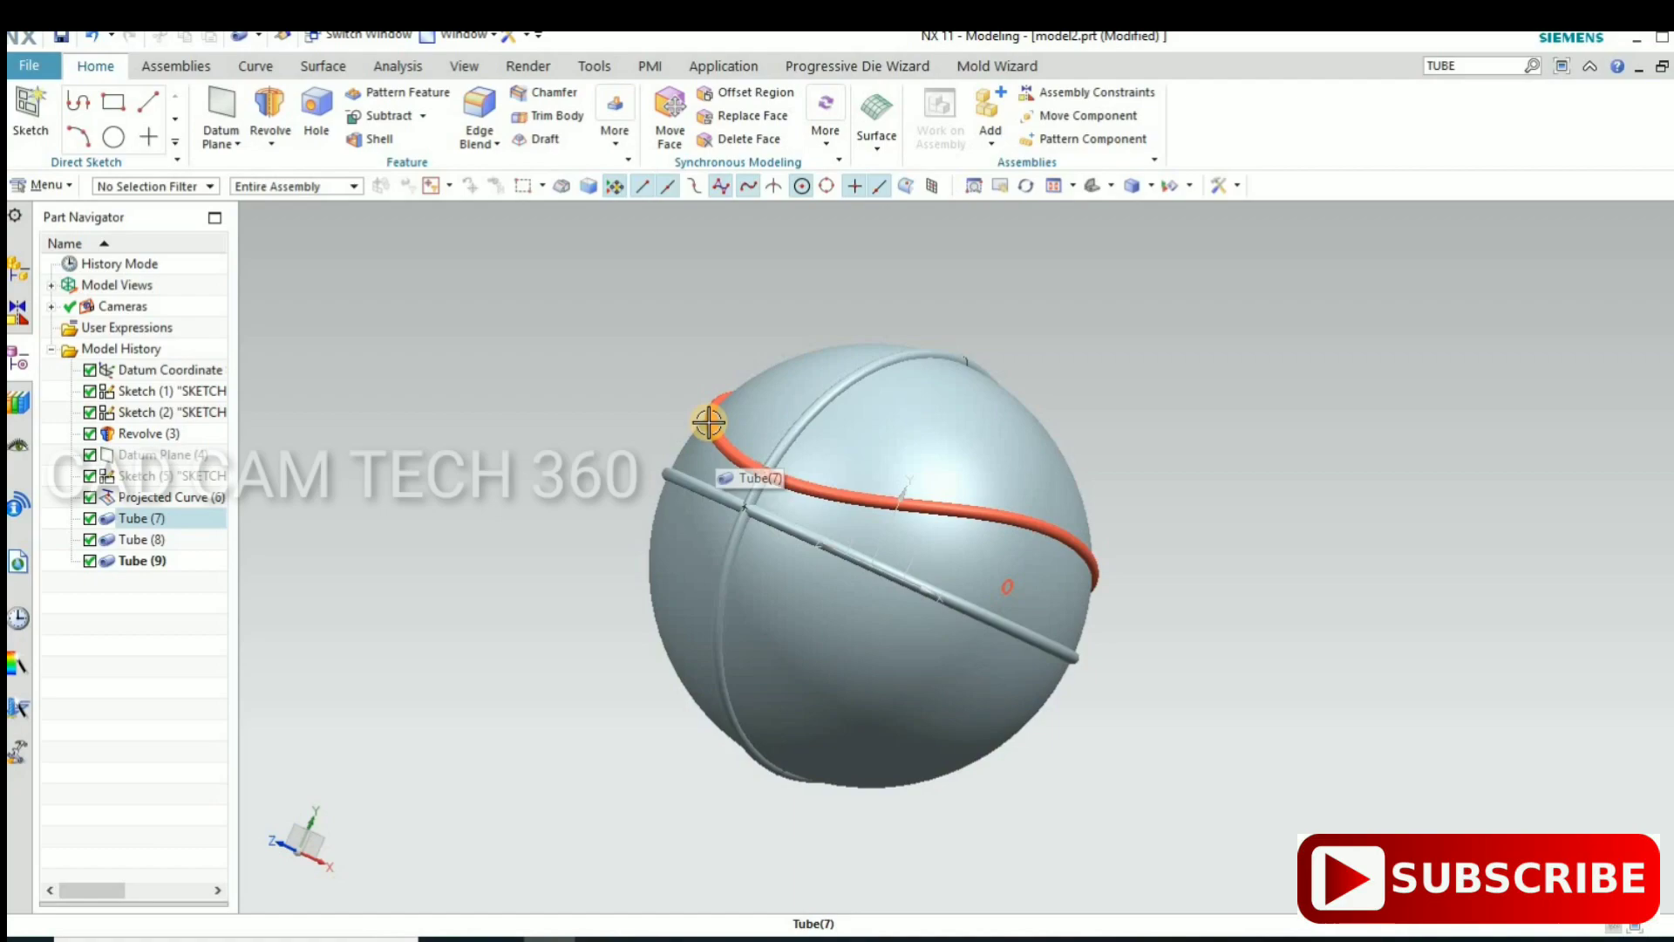
Step: Mirror Tube (9) across the XZ datum plane, creating Mirror Feature (10)
left_click(615, 141)
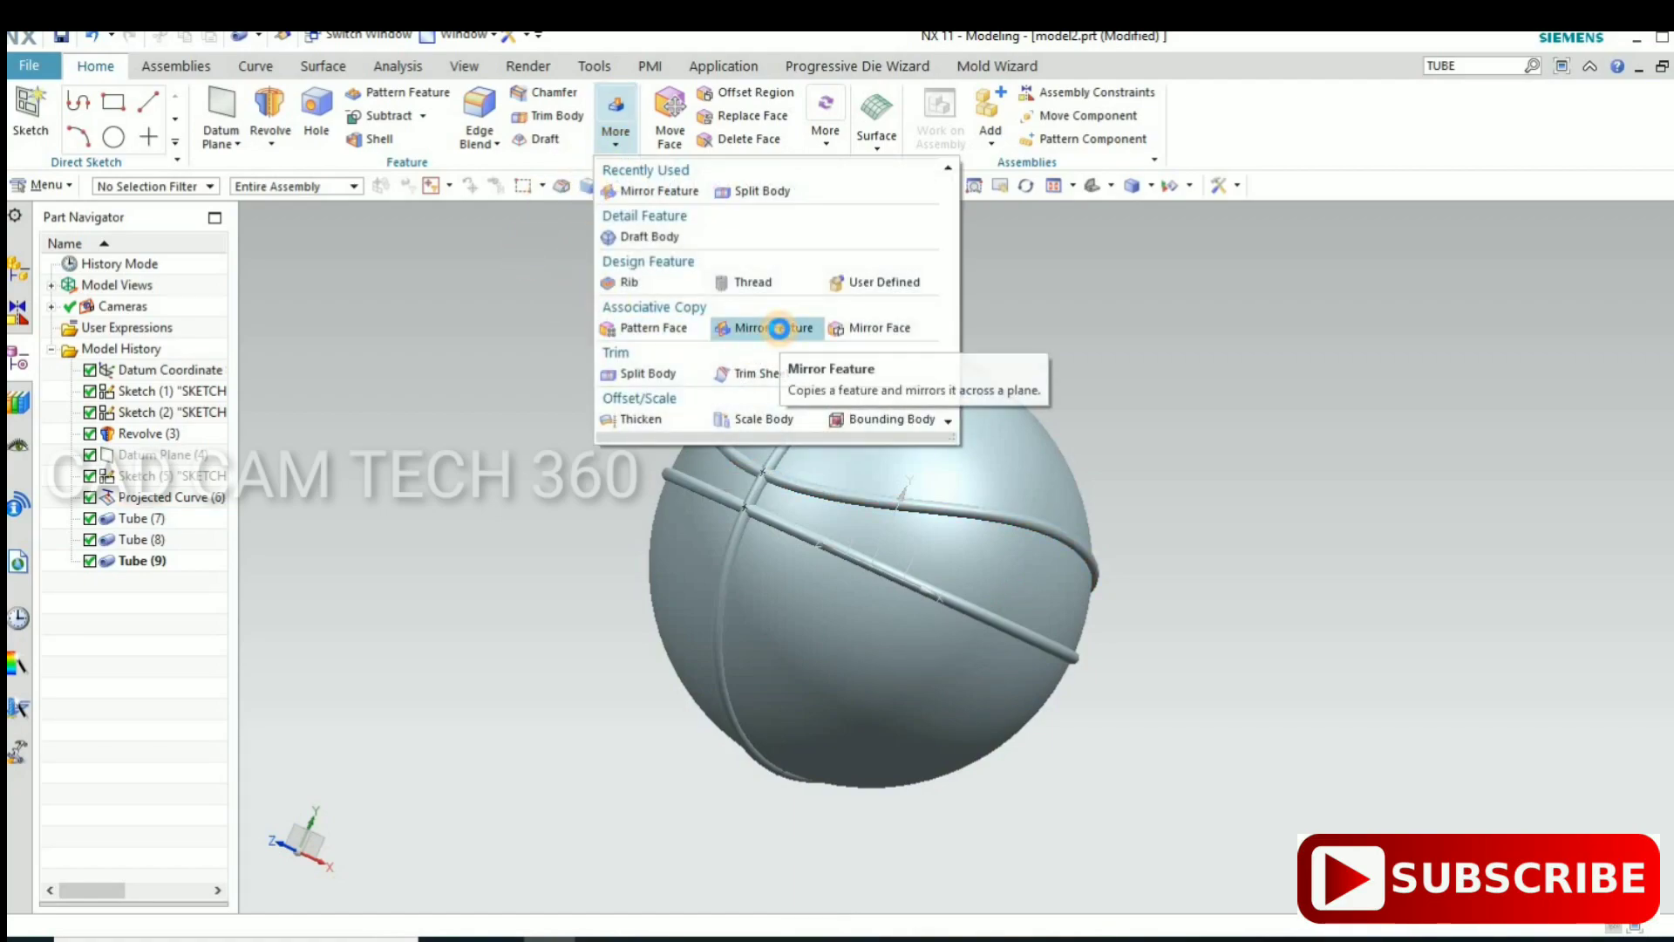
left_click(780, 328)
left_click(568, 407)
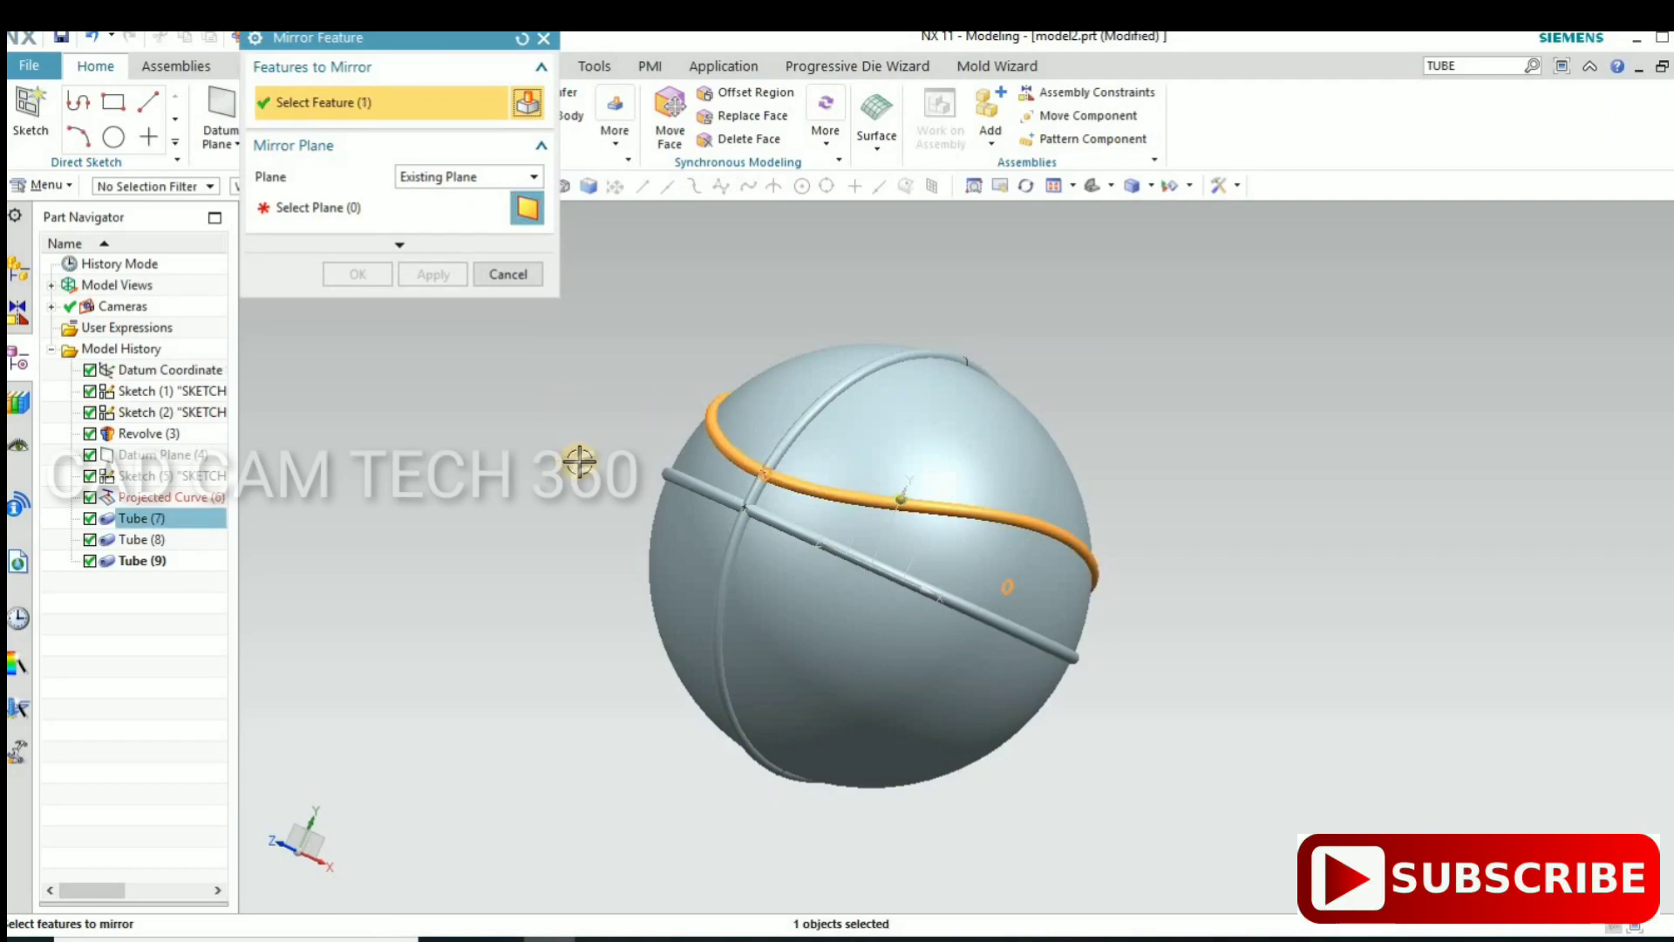
middle_click(651, 584)
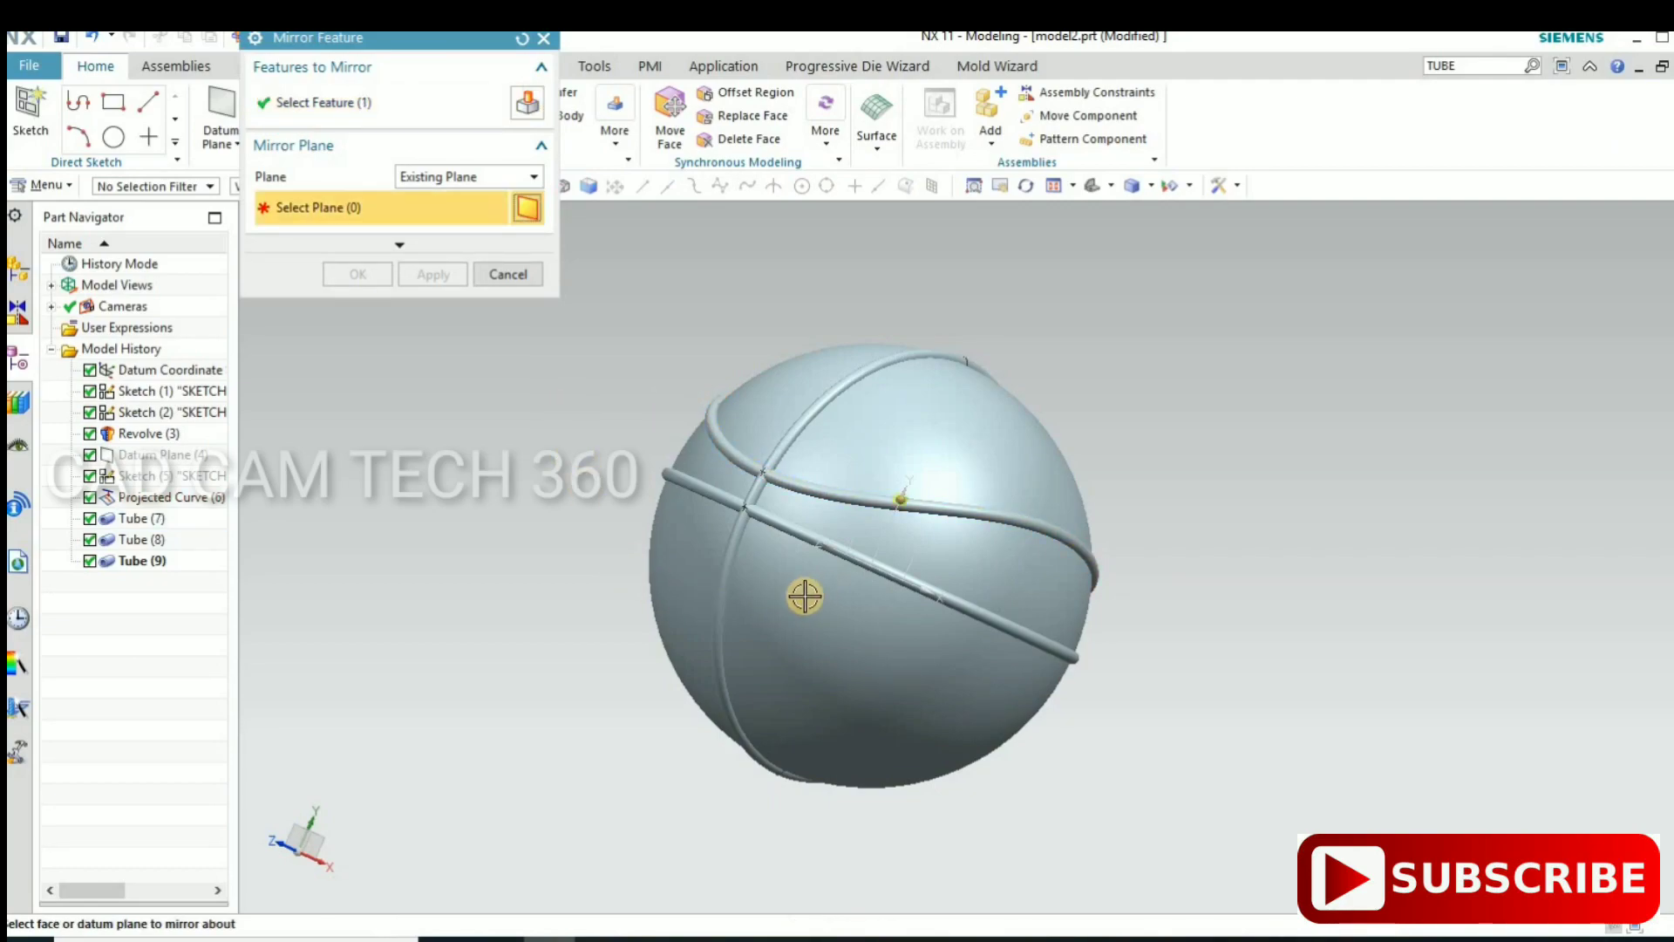
middle_click_drag(776, 629, 821, 595)
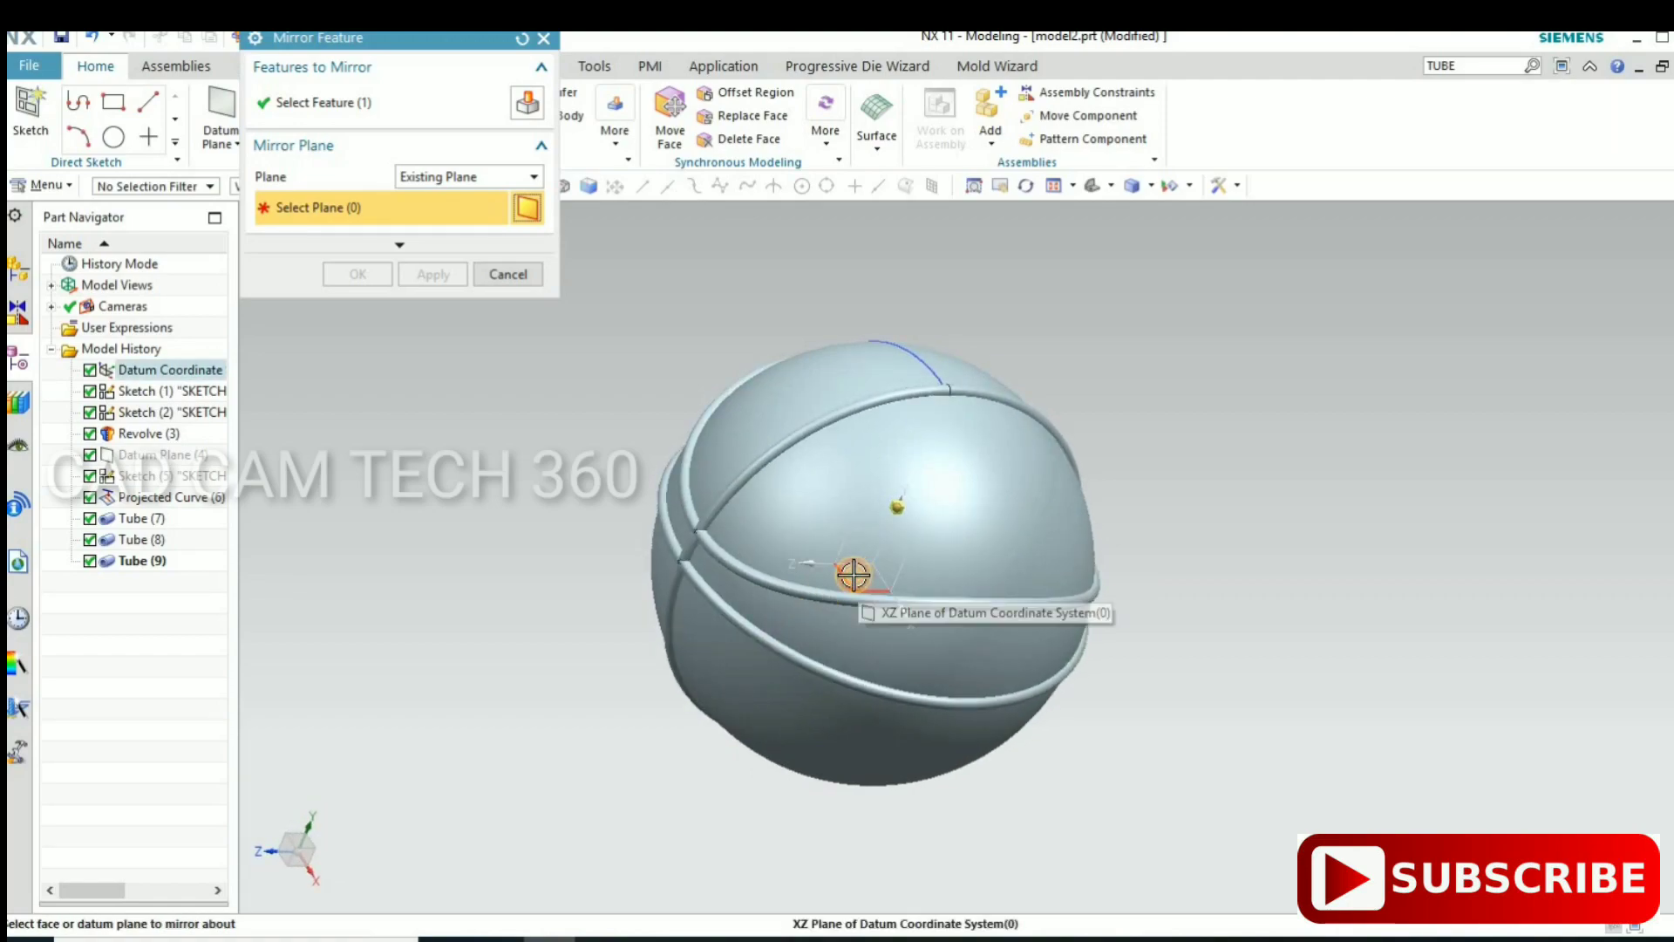
left_click(851, 579)
middle_click_drag(664, 481, 419, 317)
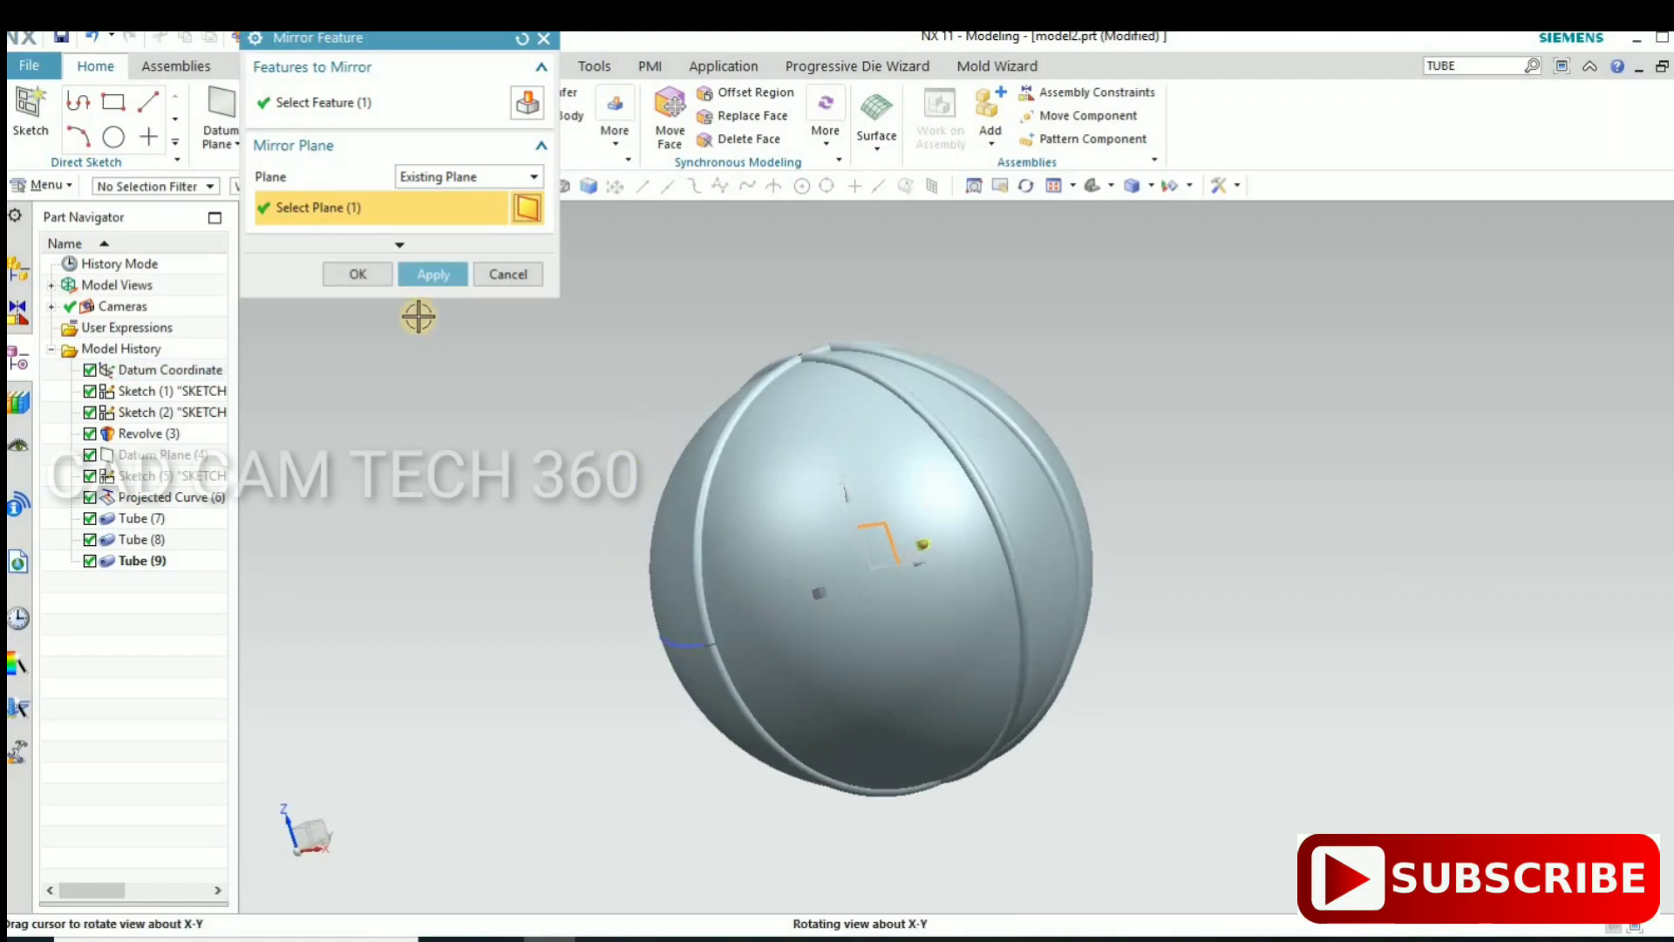
left_click(367, 273)
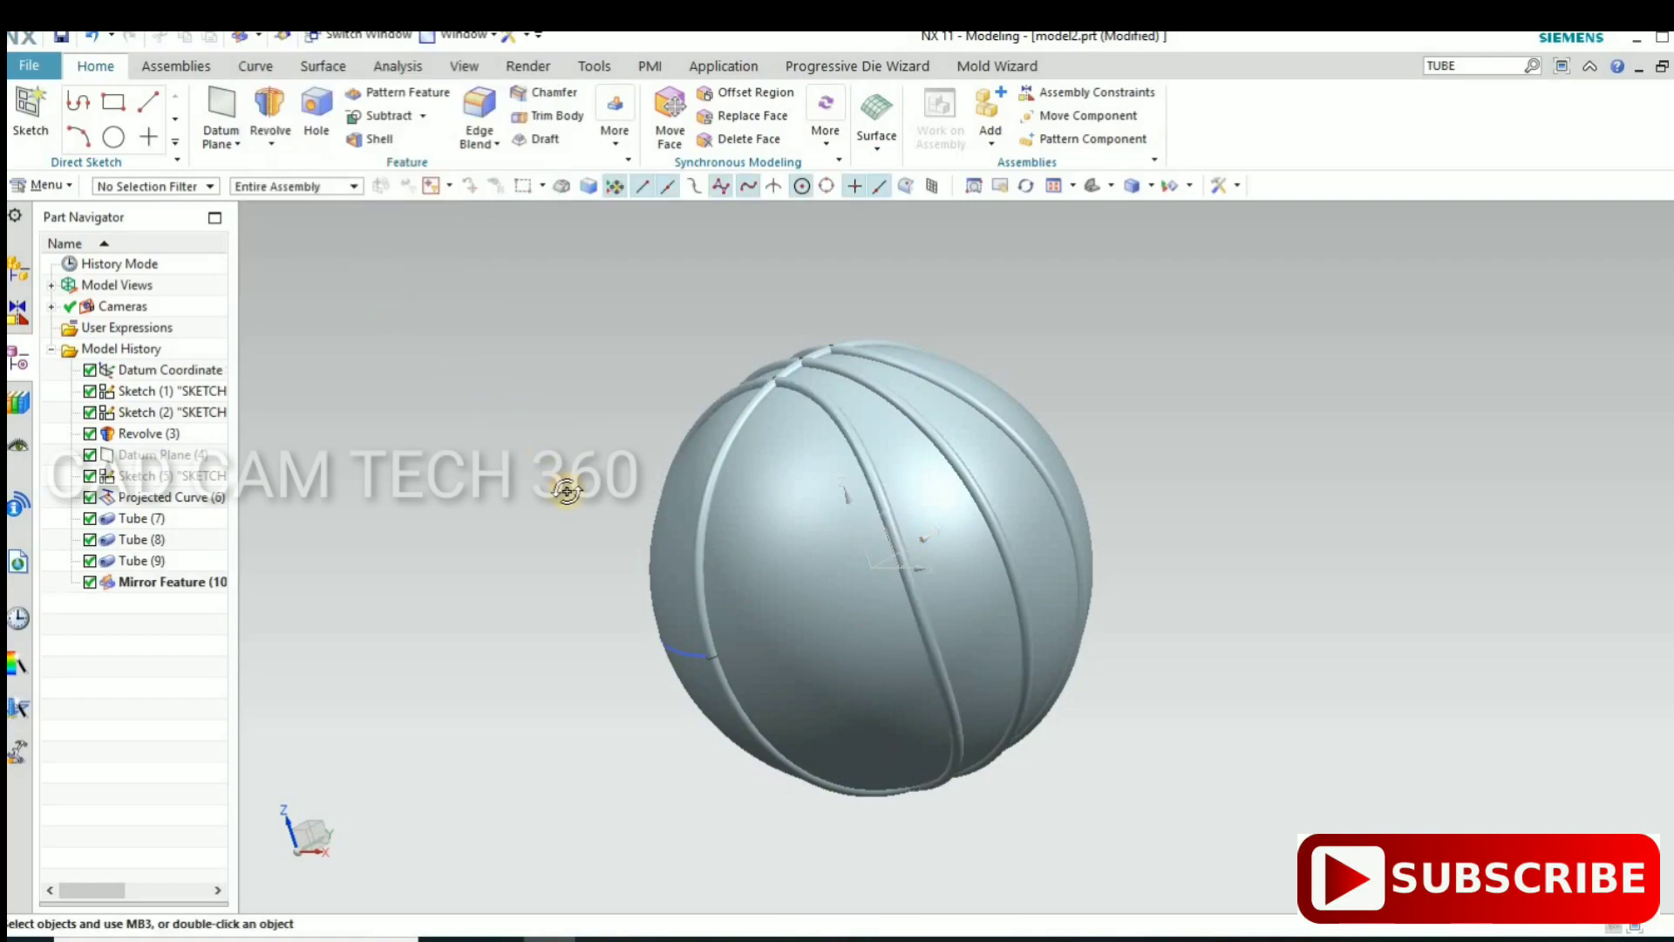
middle_click_drag(560, 504, 401, 280)
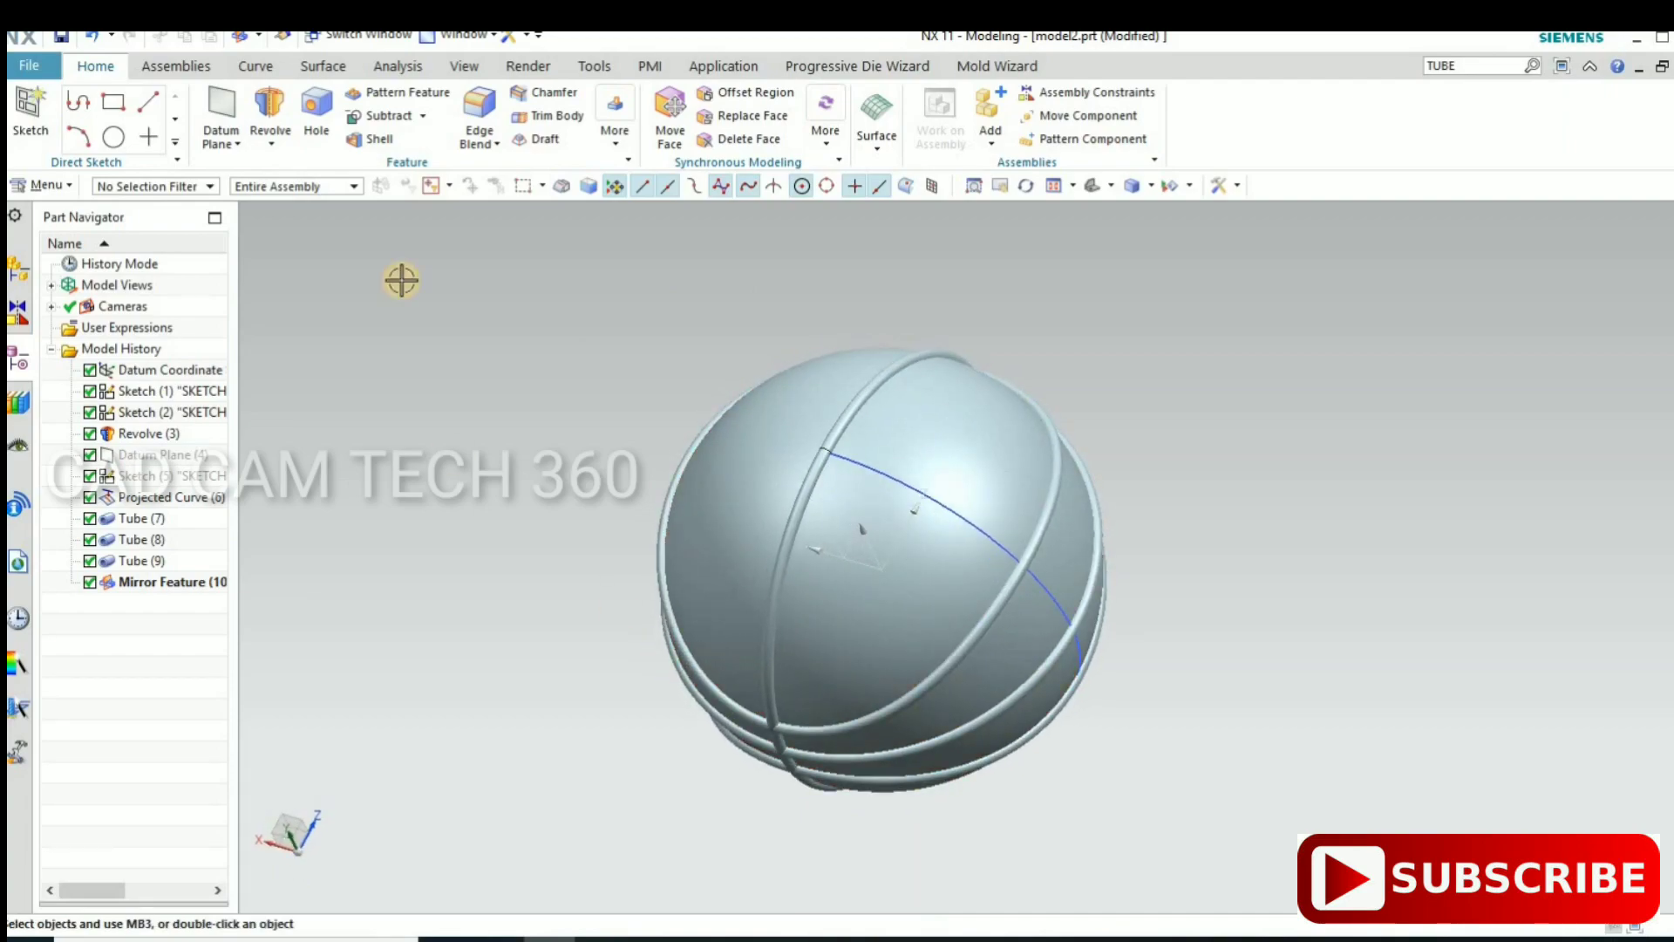
Step: Subtract the four tube bodies from the sphere target, creating Subtract (11)
left_click(422, 115)
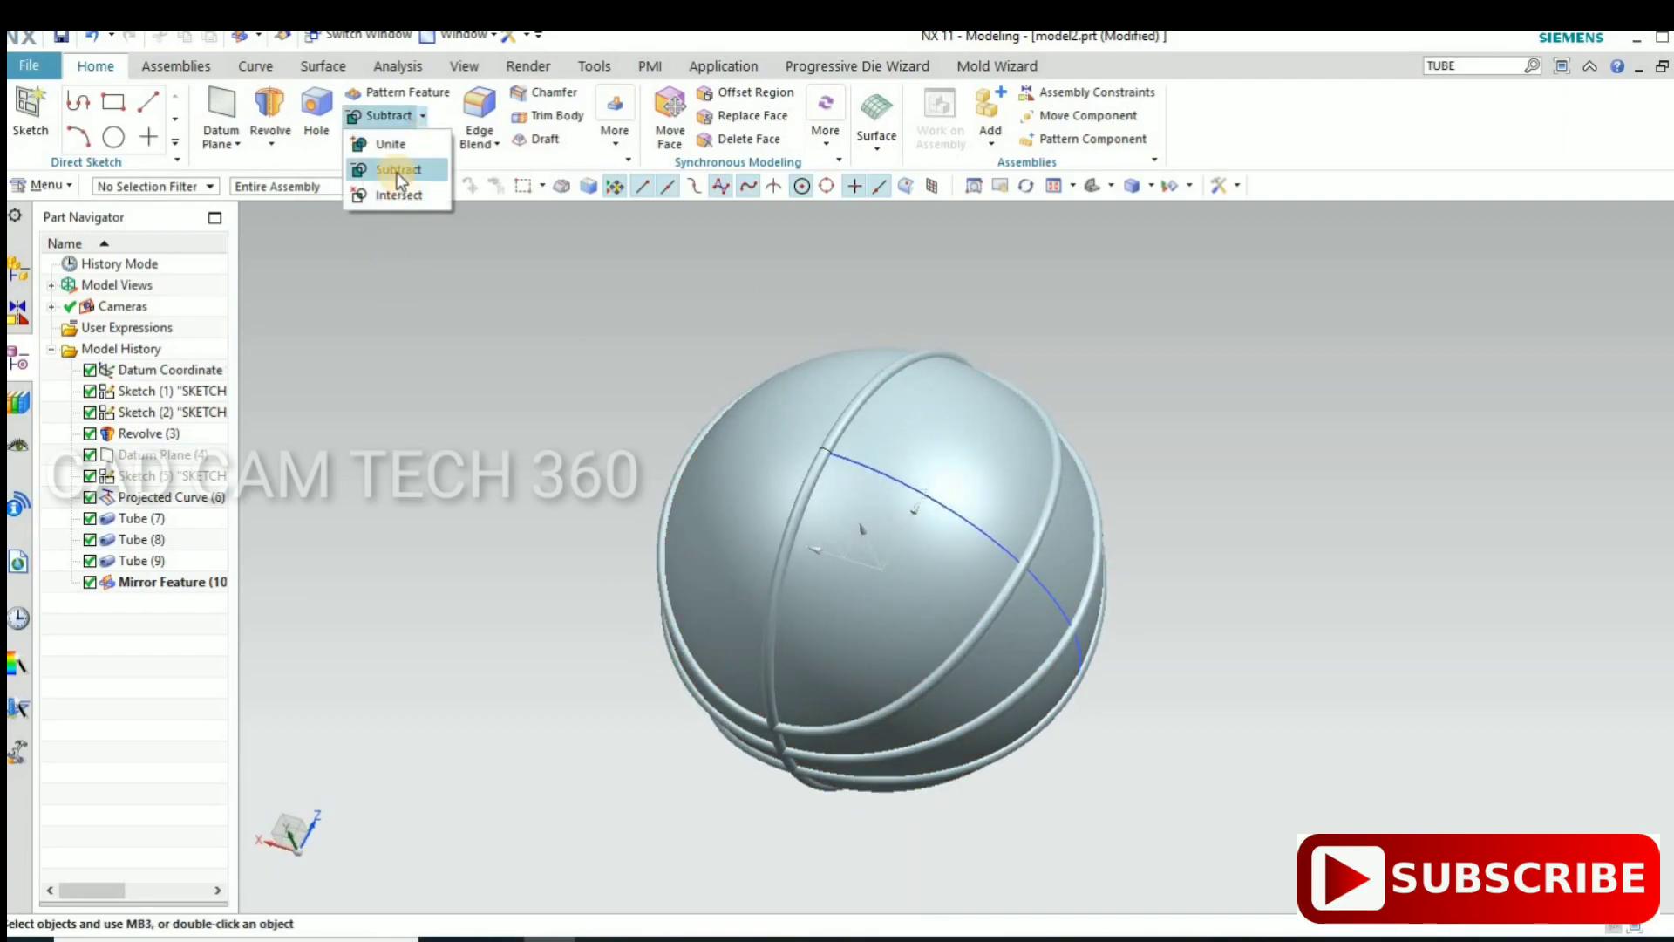
left_click(394, 170)
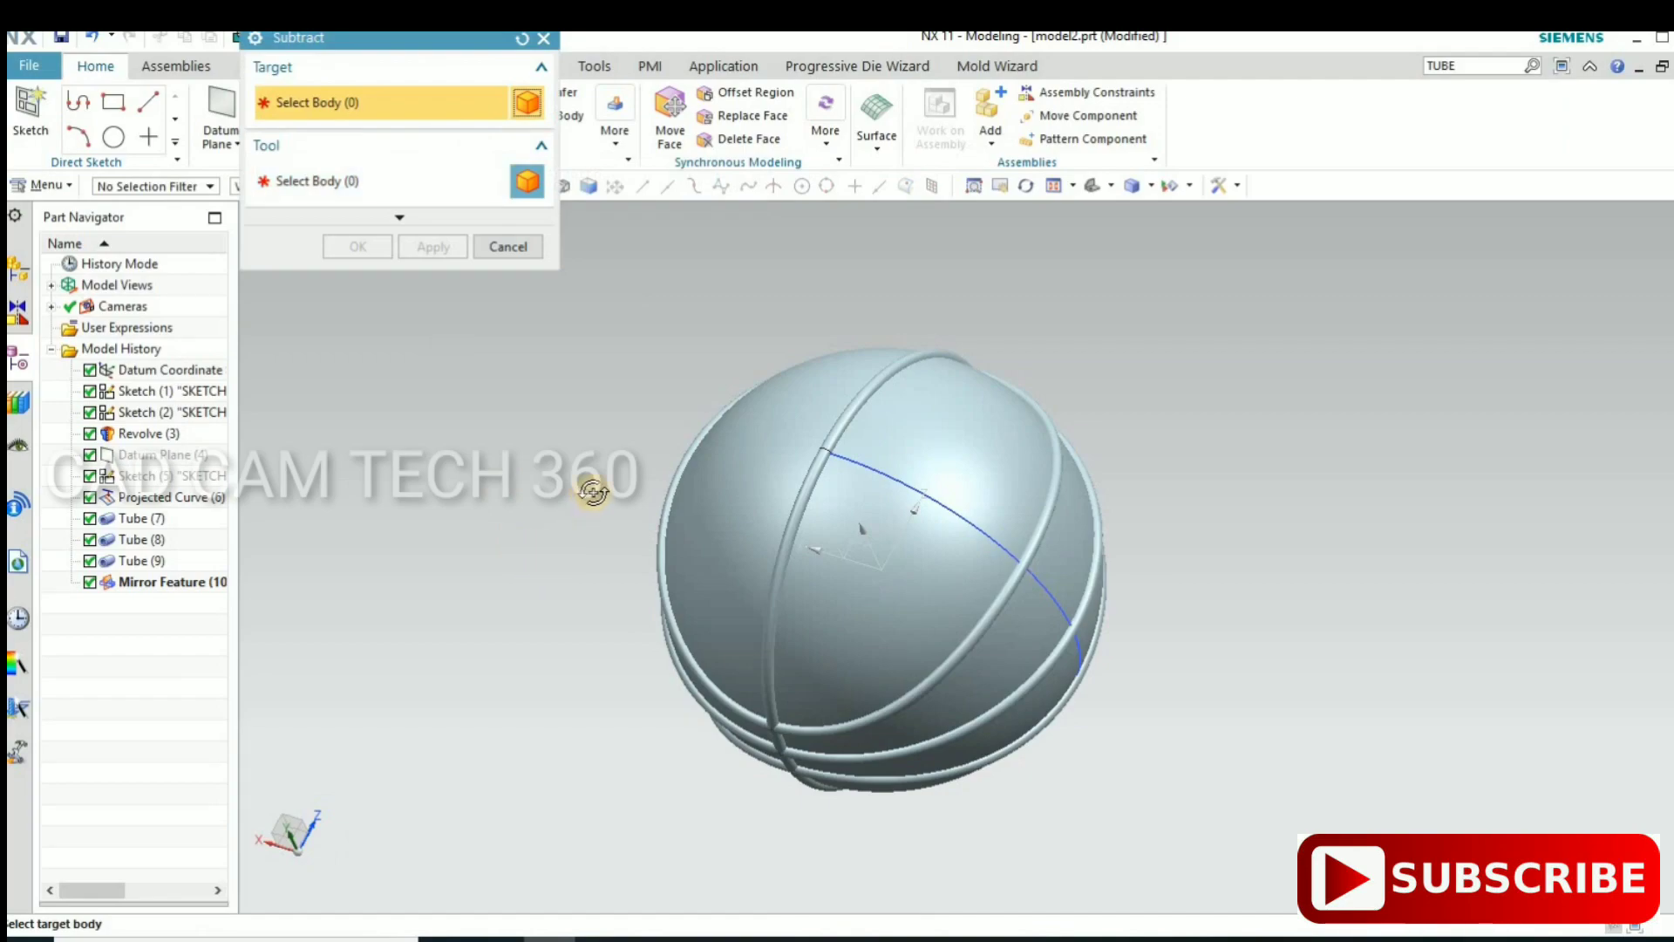
middle_click_drag(587, 486, 755, 445)
left_click(755, 444)
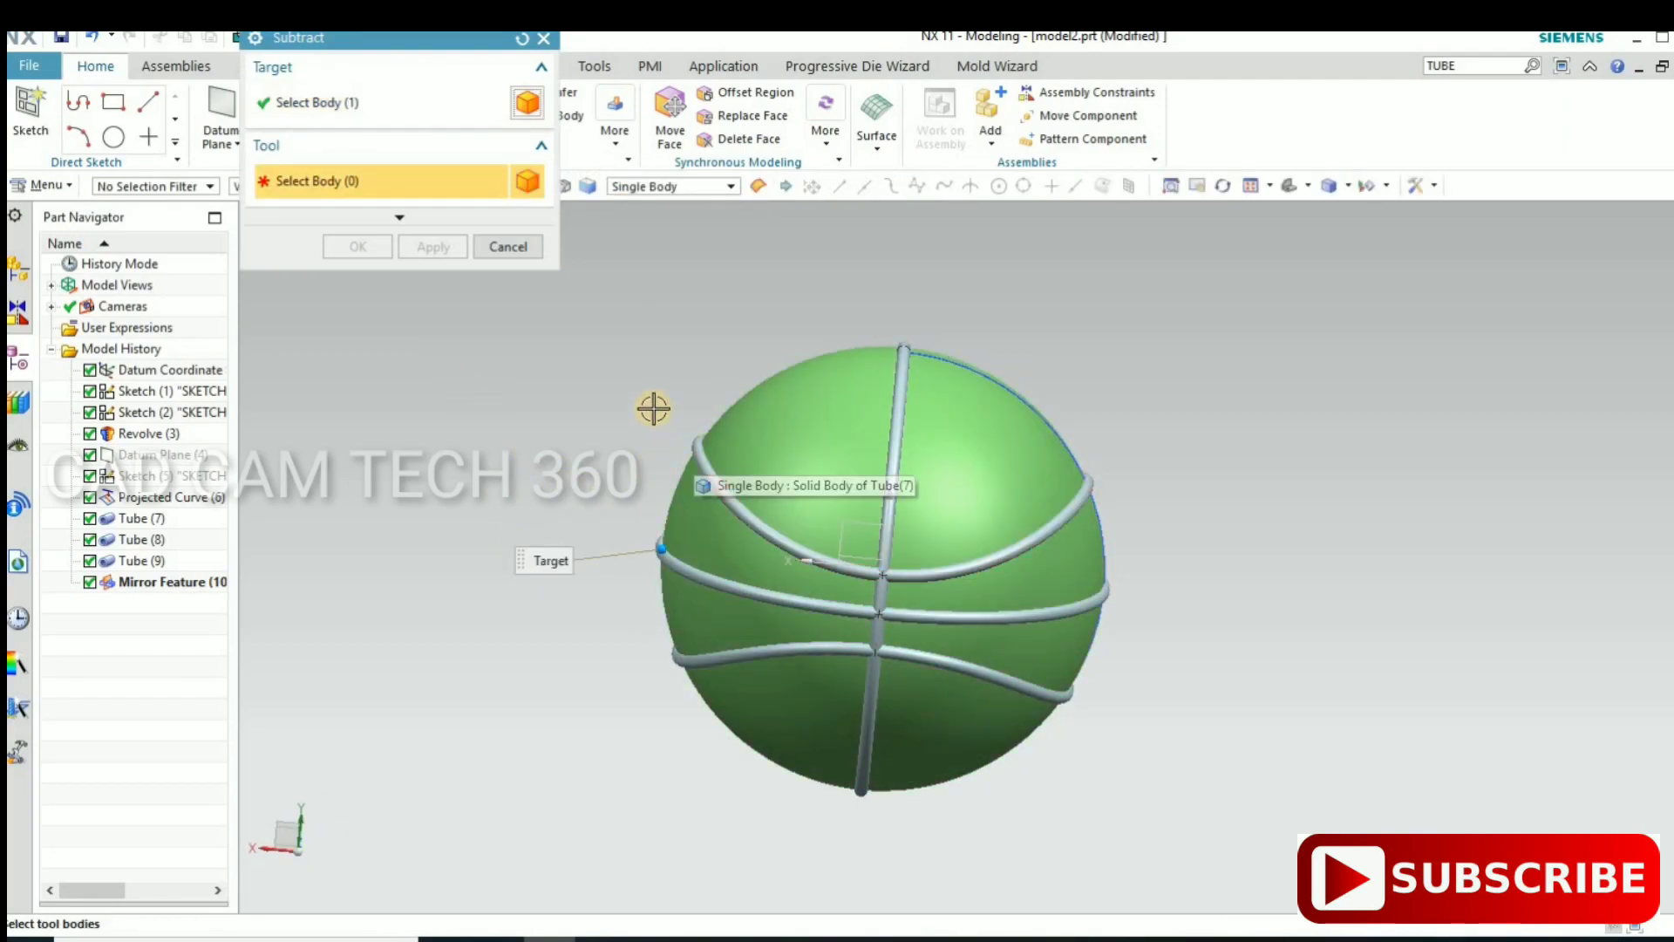
left_click(689, 443)
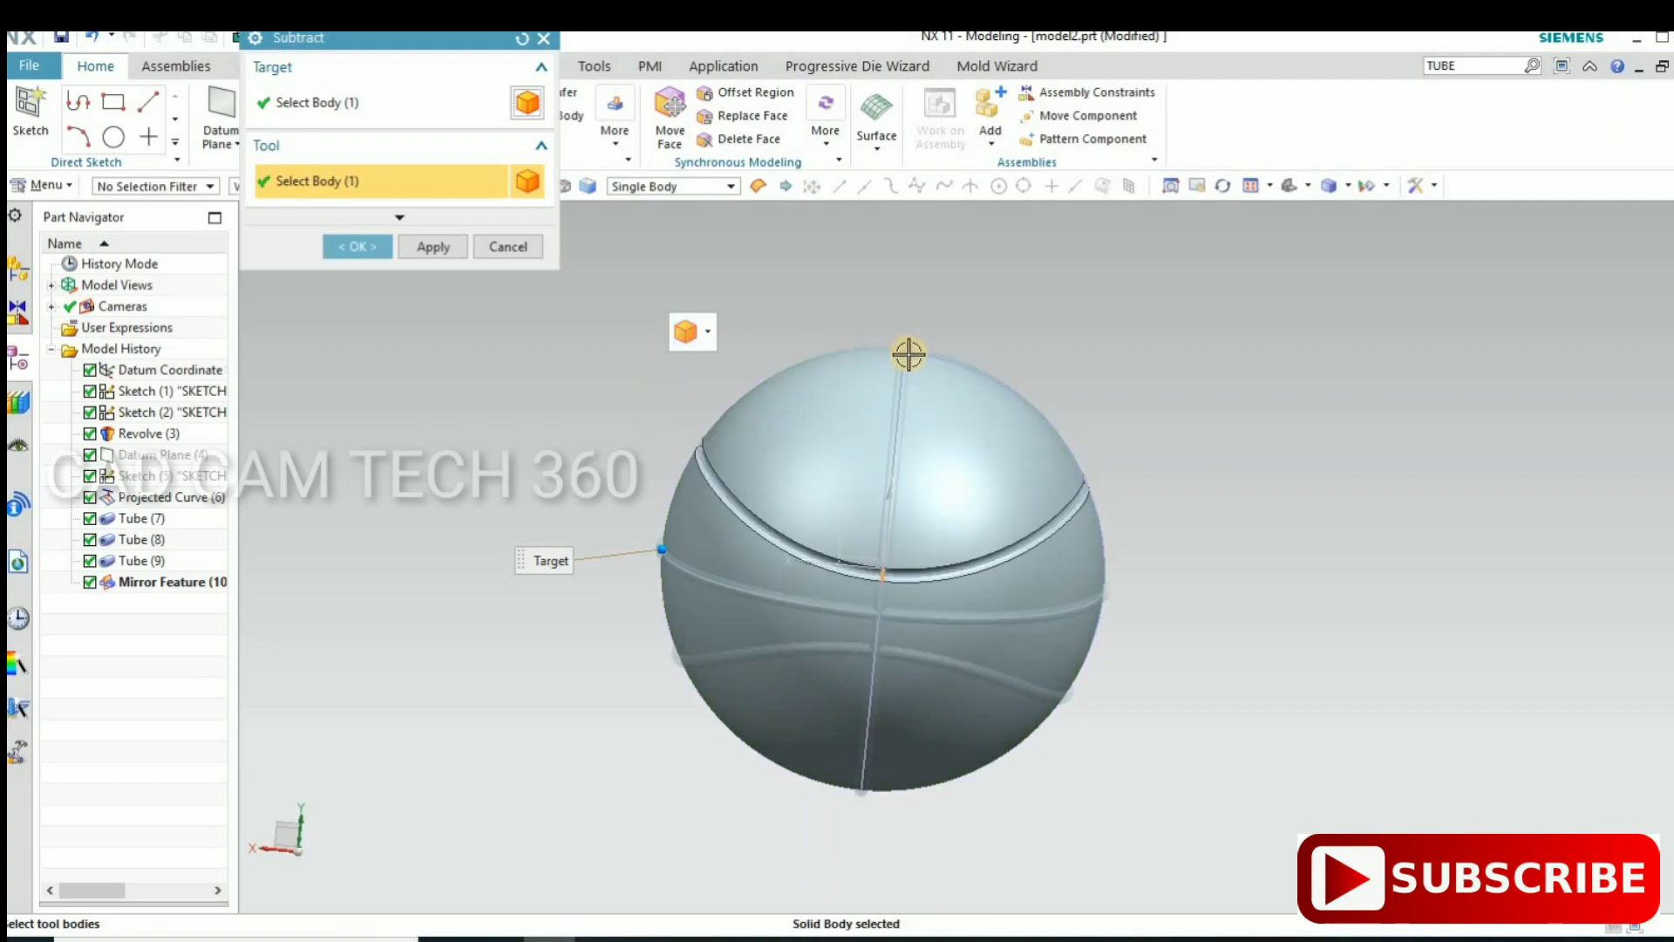
left_click(691, 568)
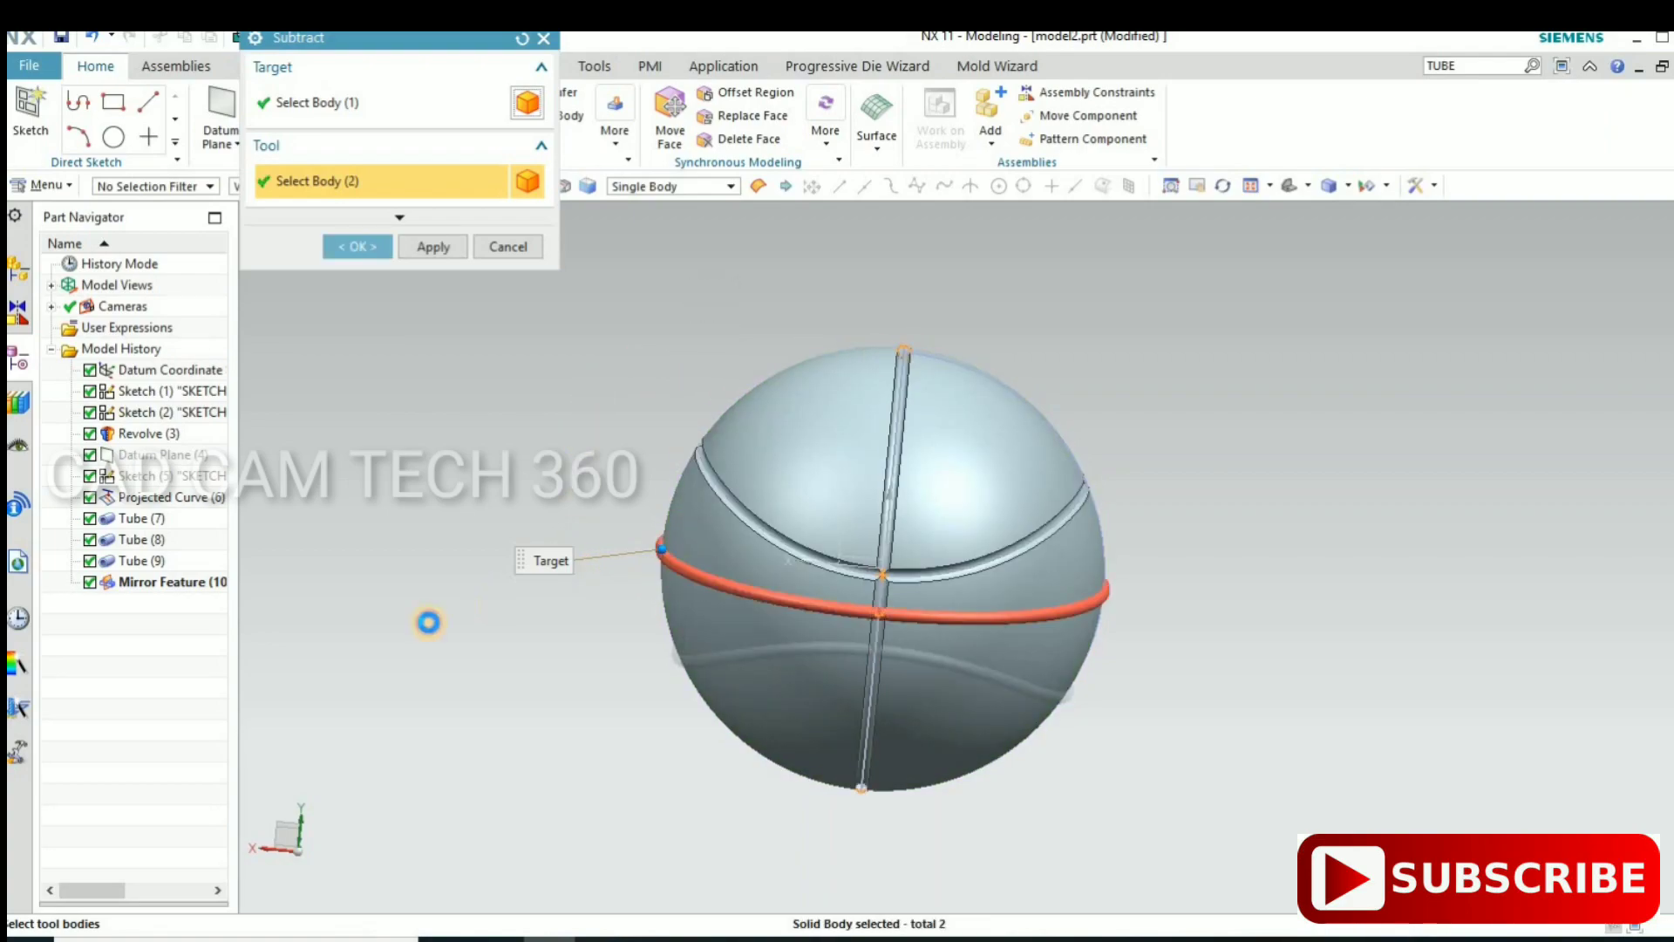
left_click(691, 658)
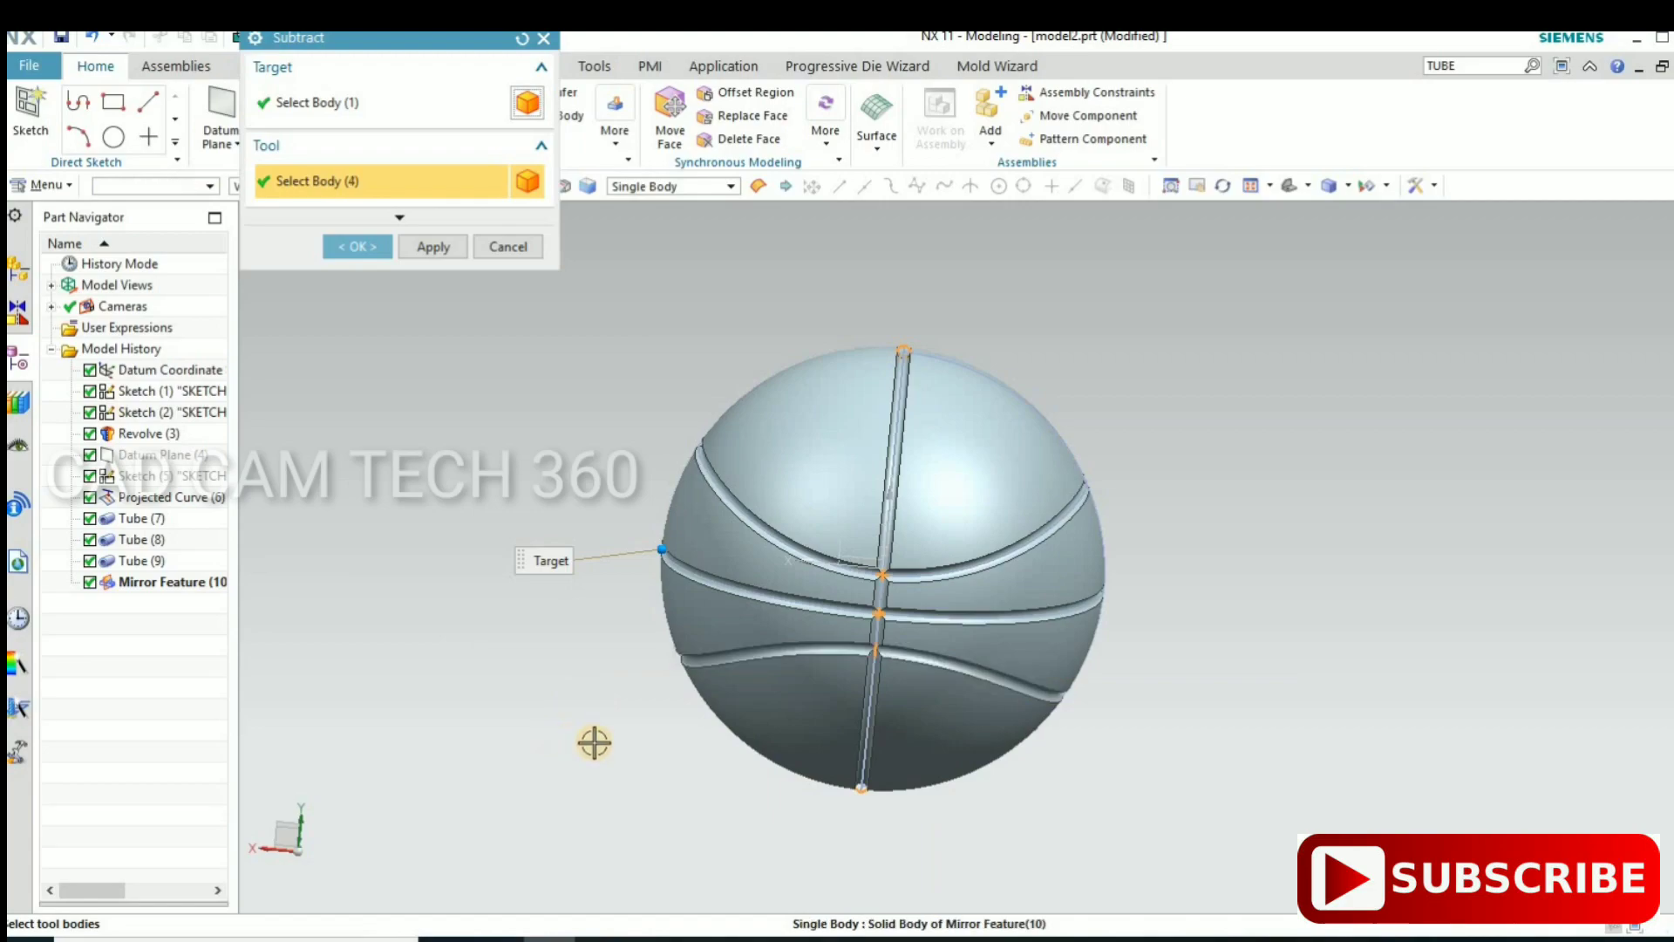
middle_click_drag(700, 720, 750, 680)
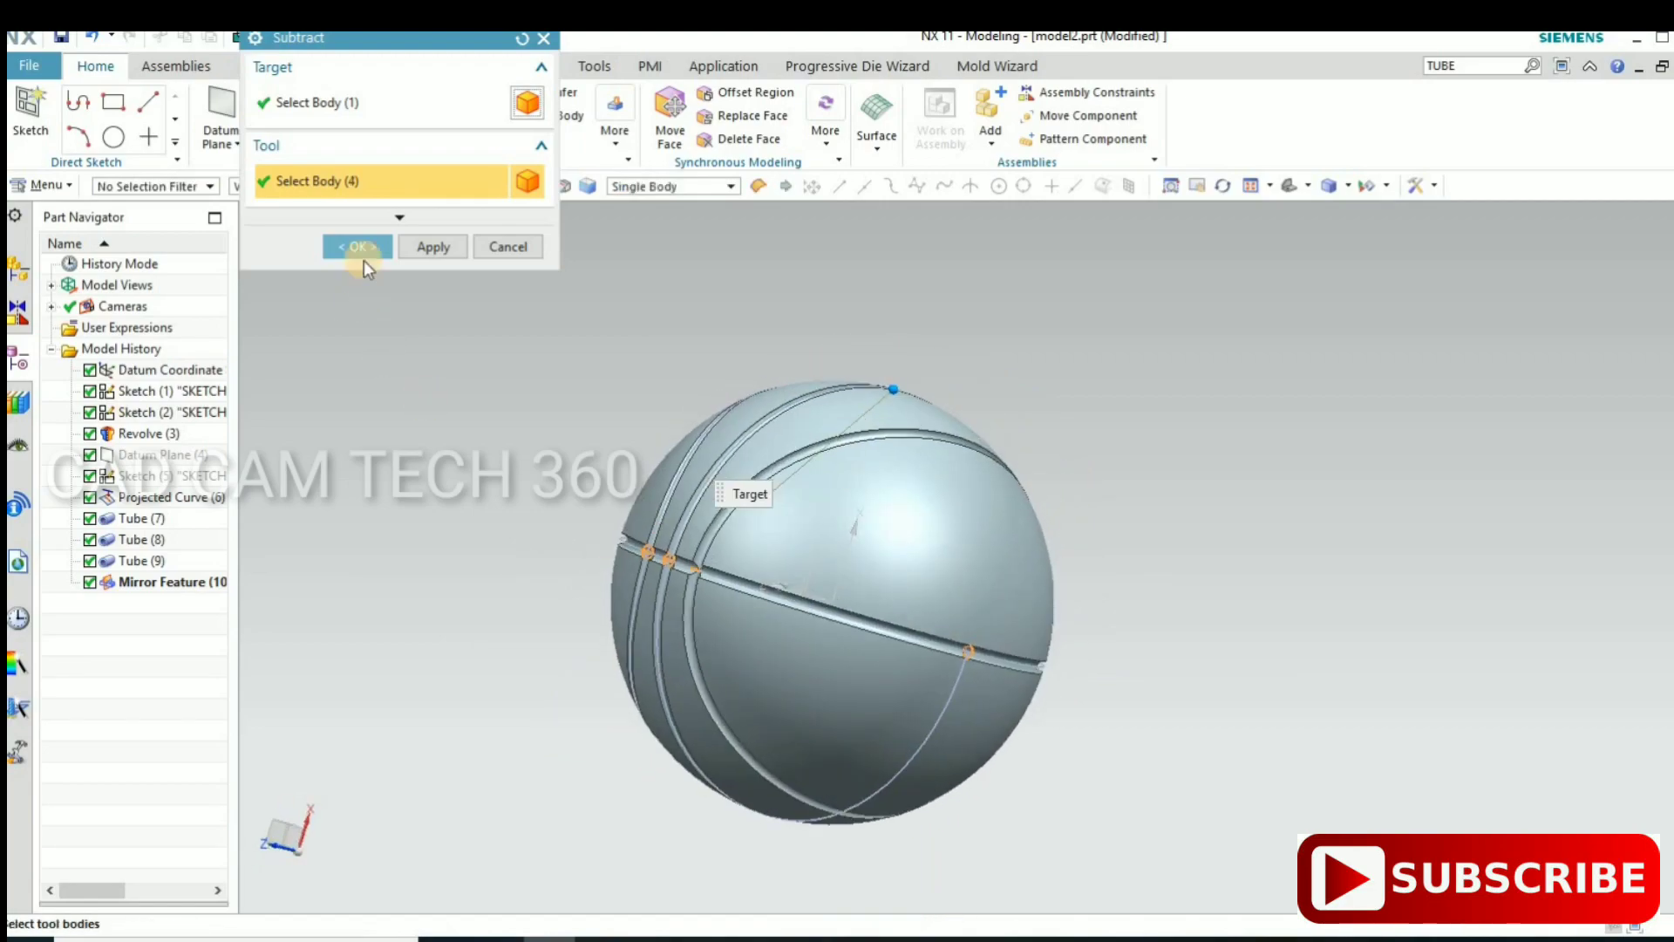
left_click(362, 248)
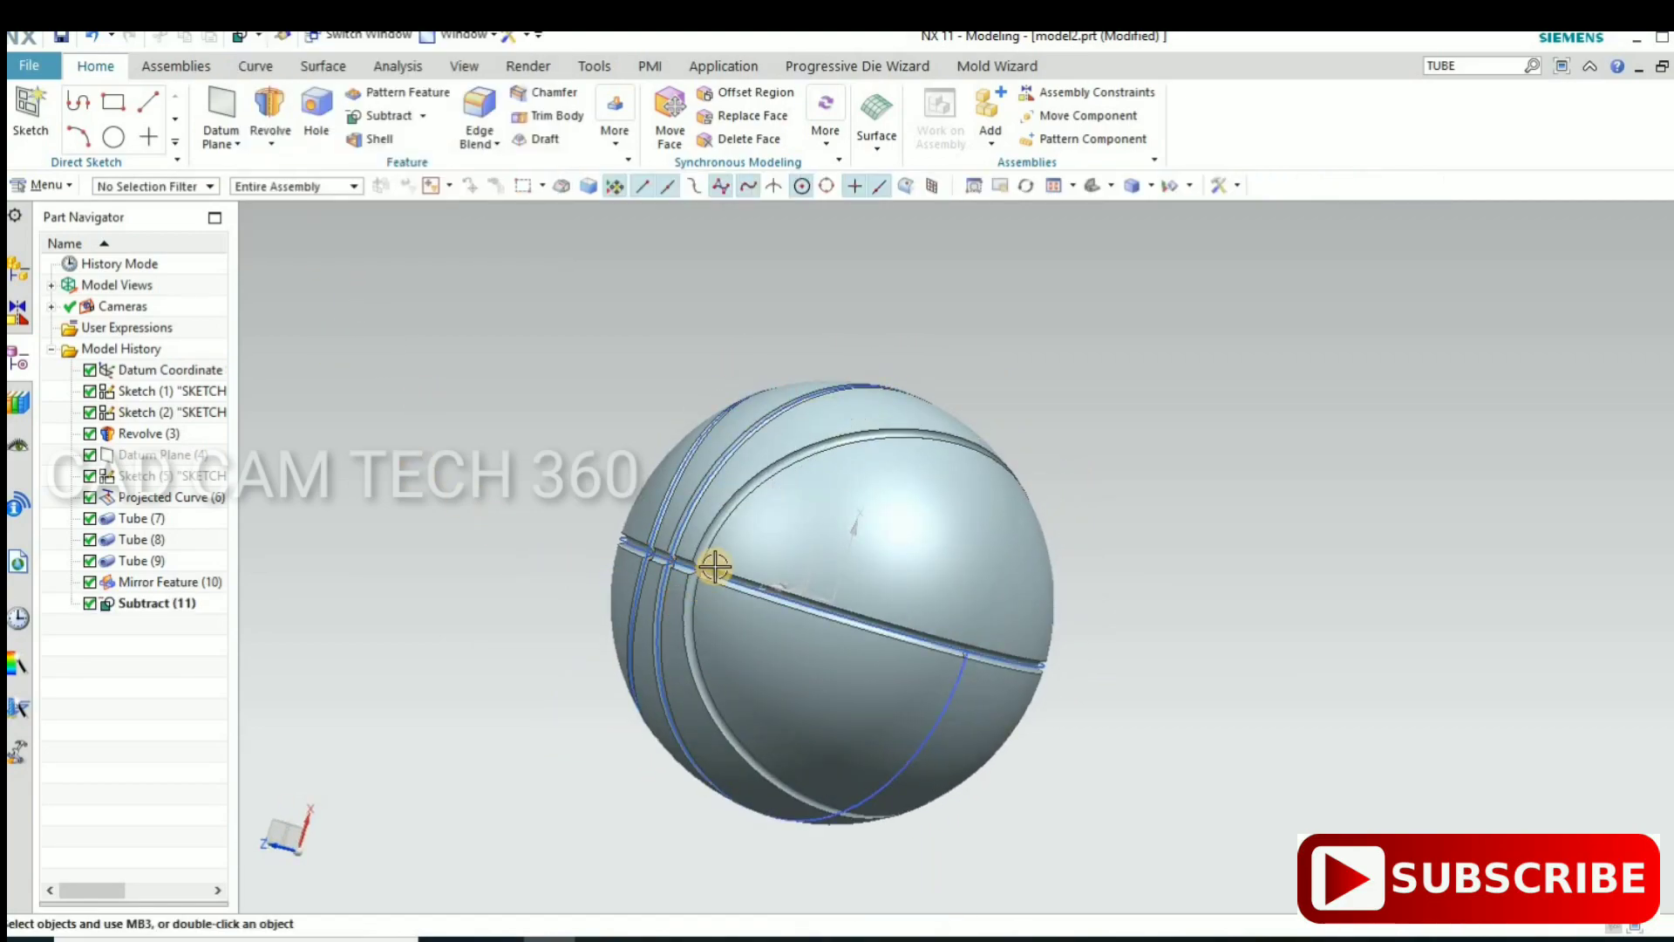
scroll(713, 567, "down", 3)
Step: Hide the datum coordinate system
left_click(646, 550)
scroll(1259, 401, "up", 5)
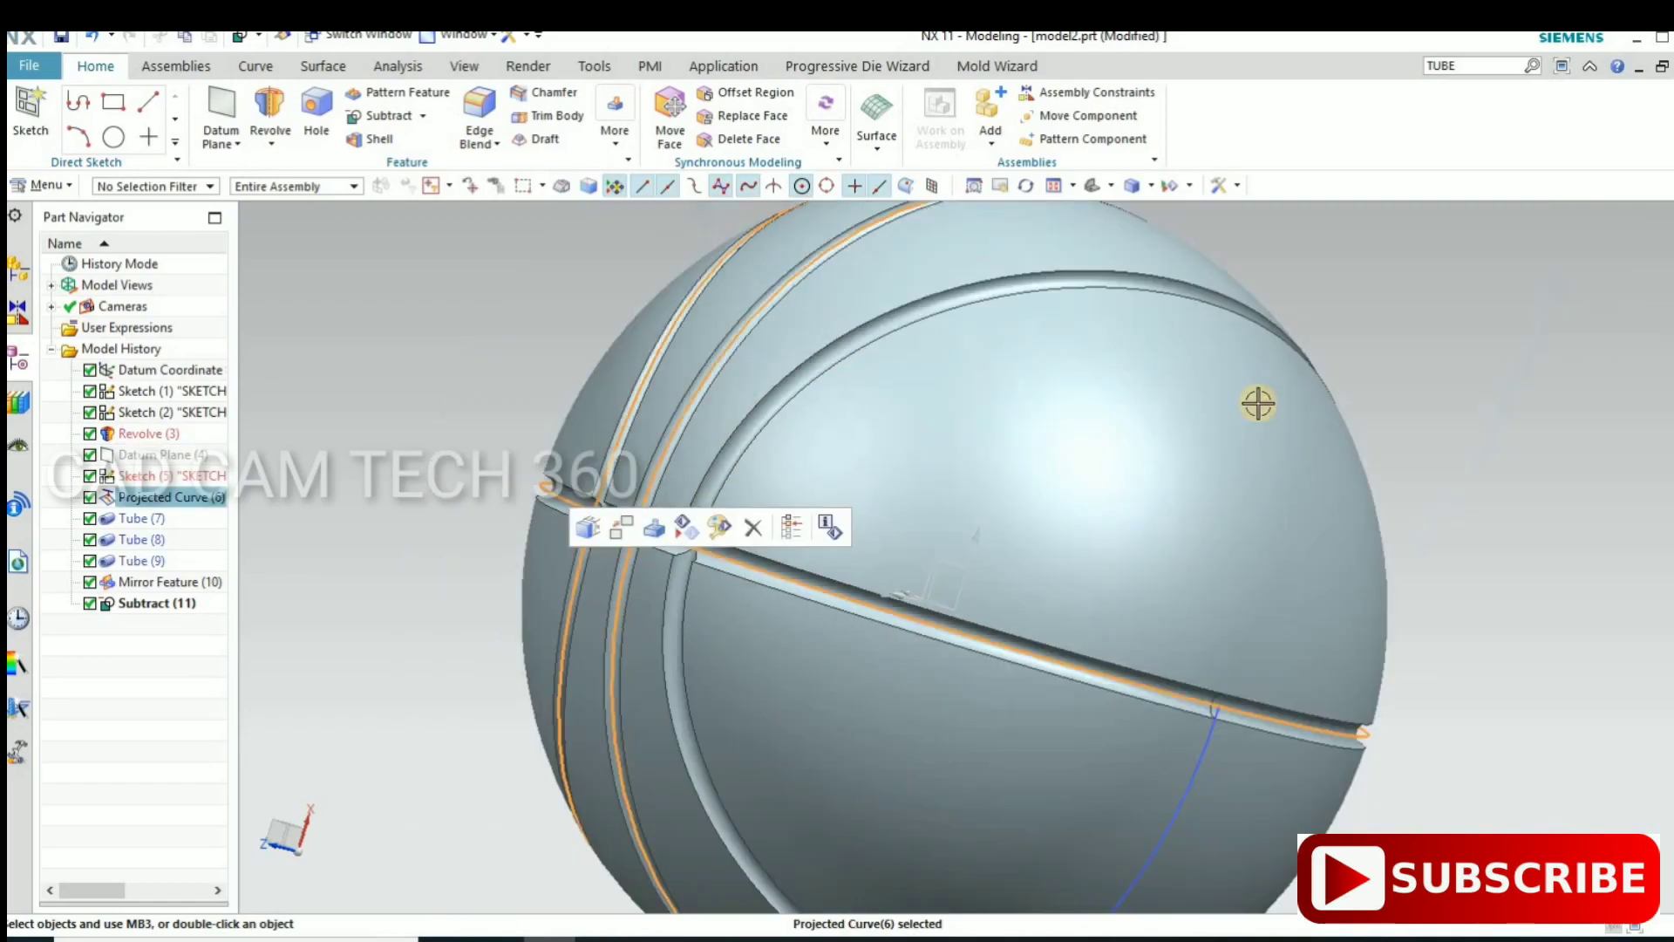
middle_click_drag(1163, 531, 1167, 540)
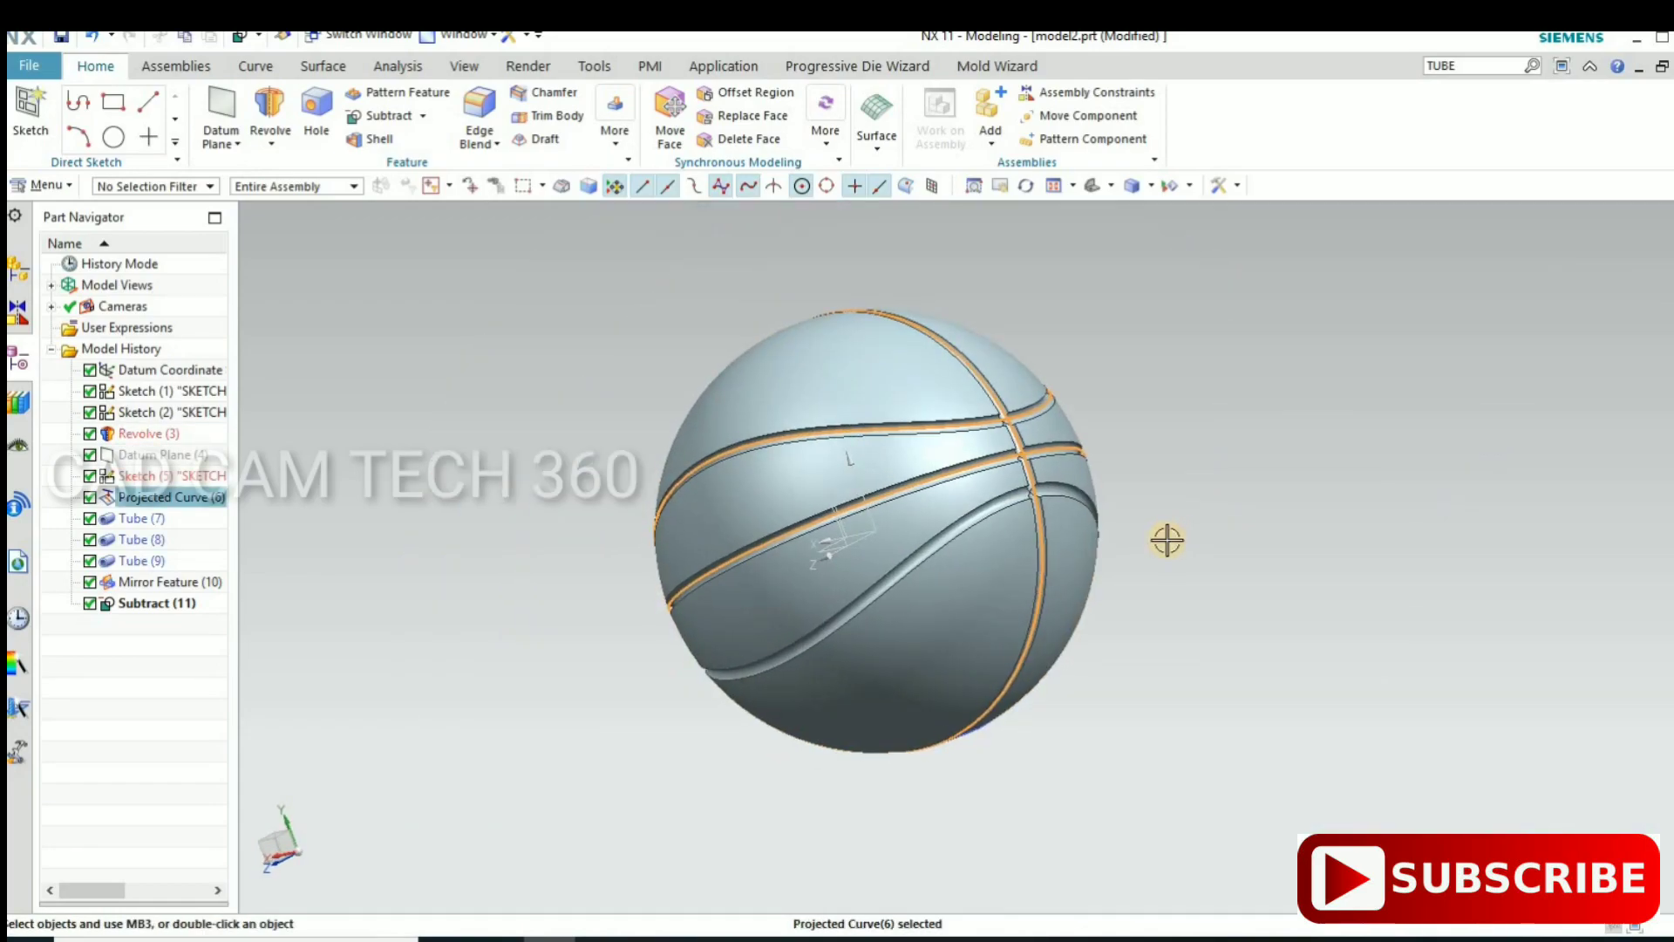
key("Escape")
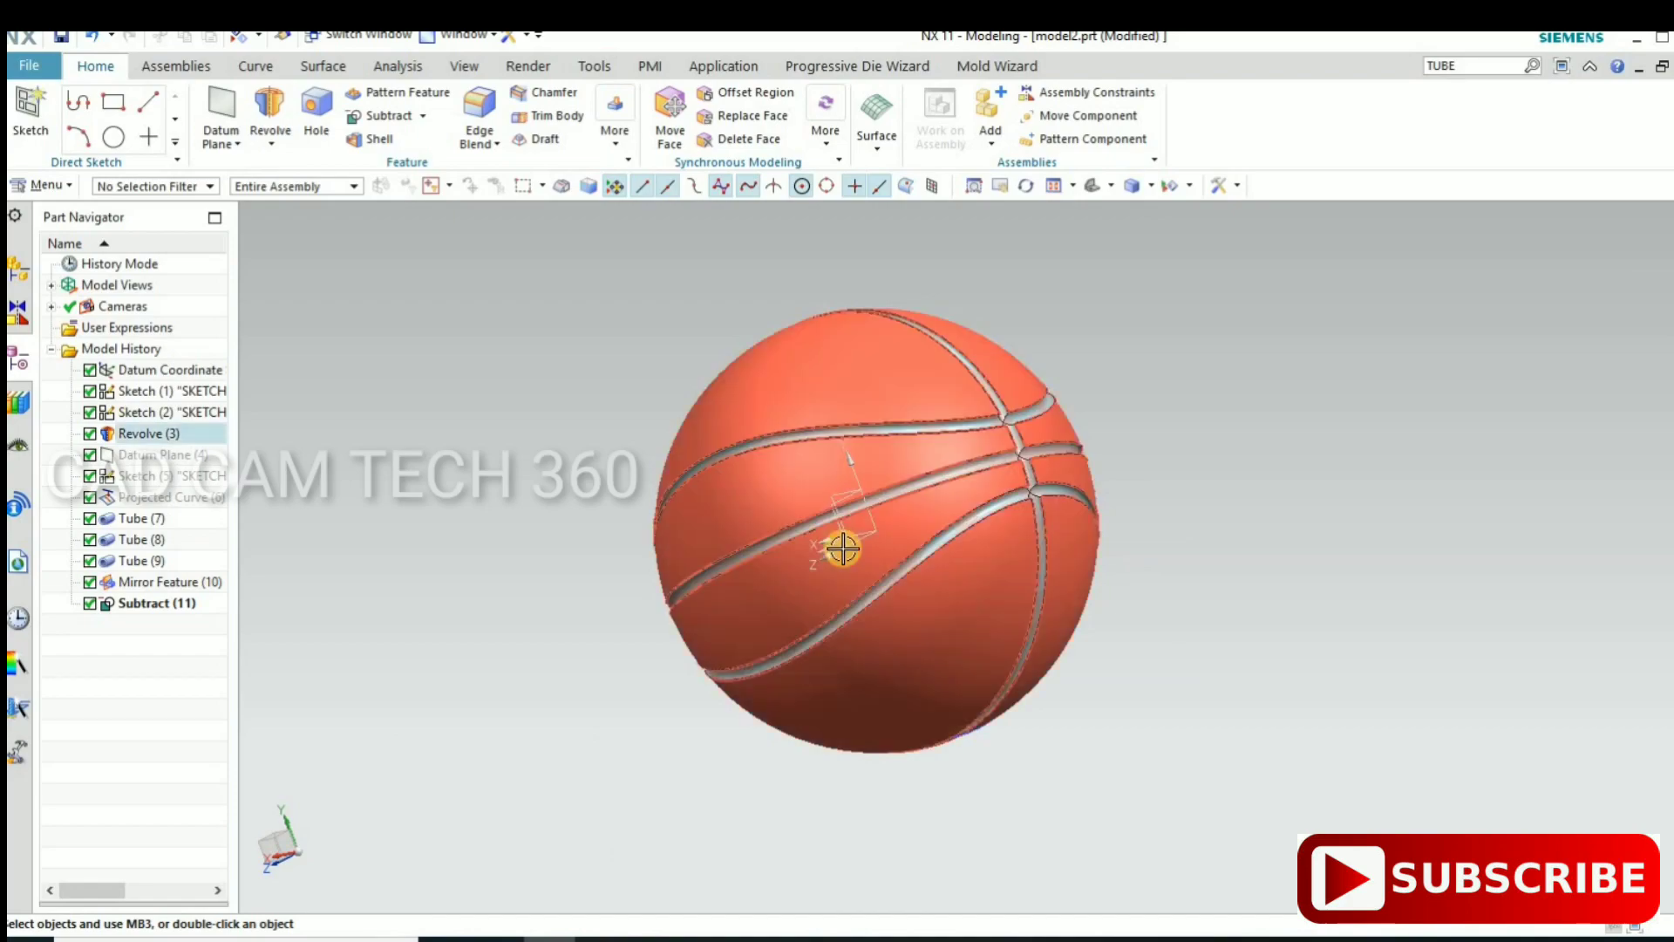
left_click(835, 539)
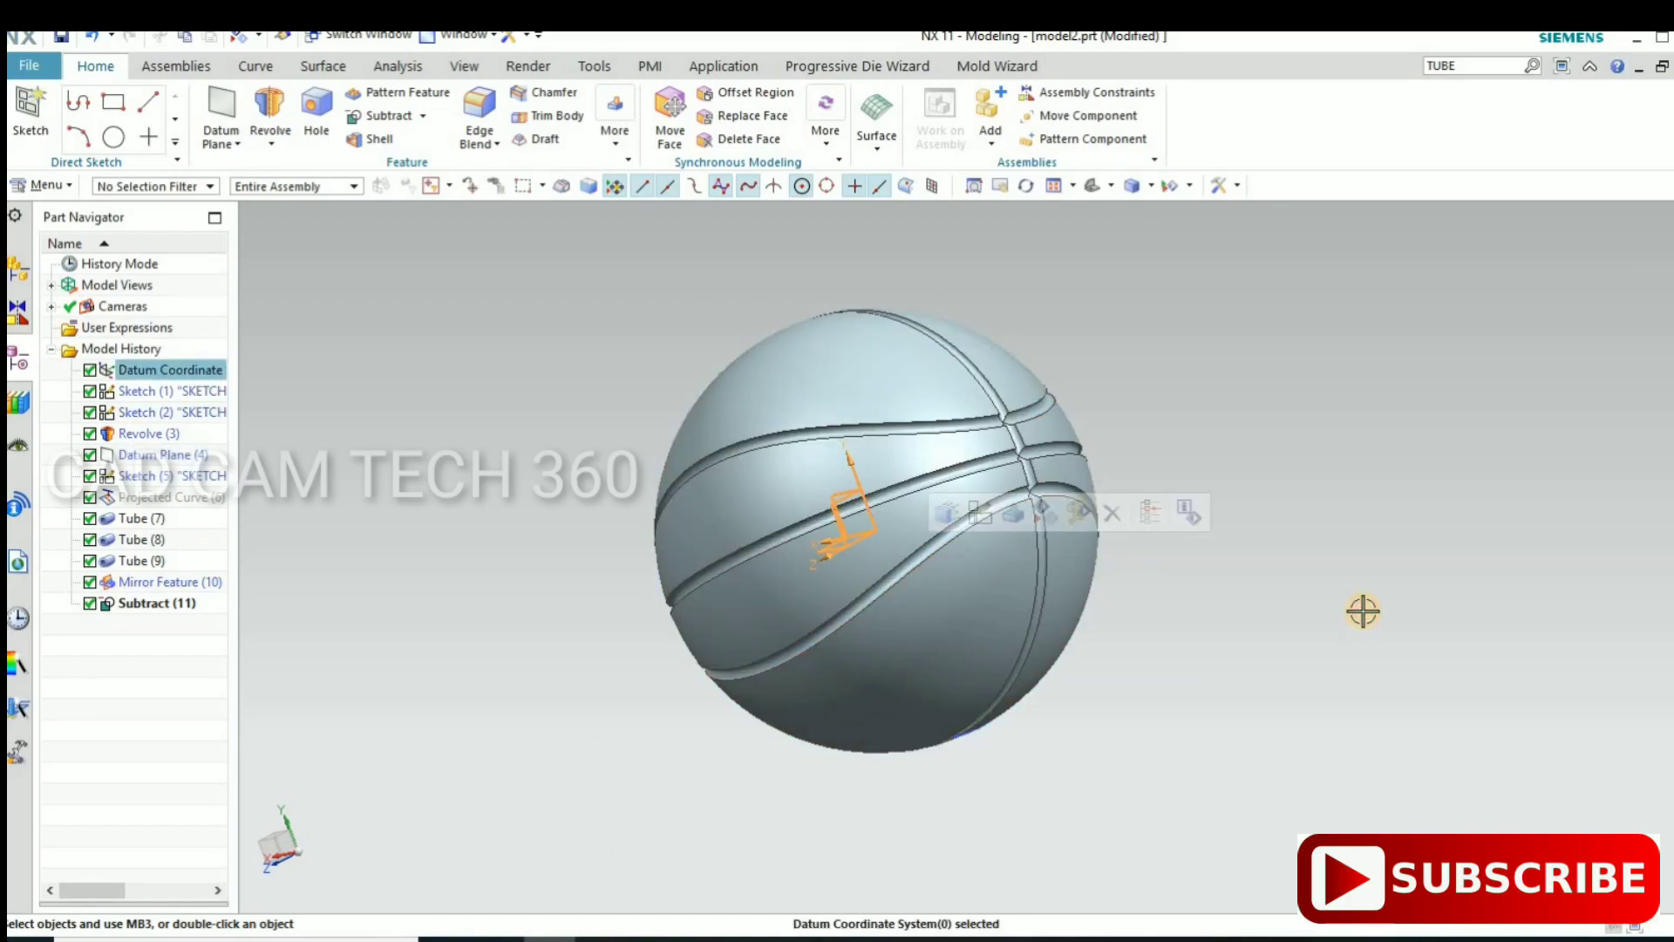
left_click(1037, 501)
Step: Hide the Sketch (2) curve on the ball
scroll(1076, 591, "up", 3)
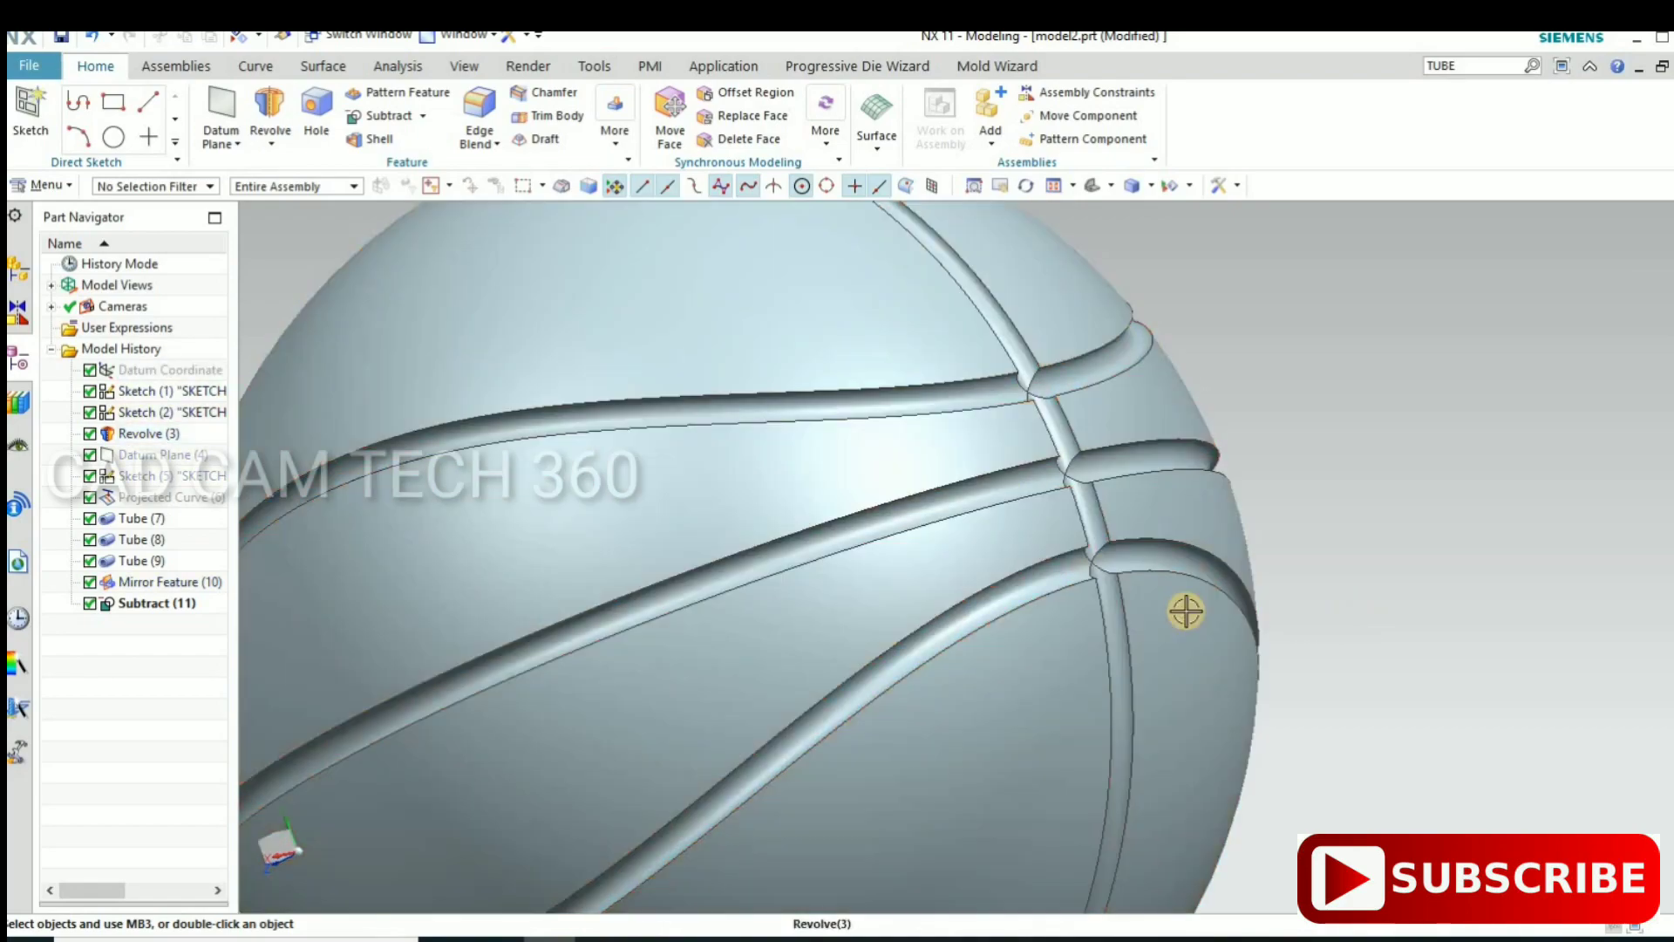
scroll(1185, 610, "down", 3)
mouse_move(1225, 550)
middle_mouse_down()
mouse_move(1231, 614)
mouse_move(1330, 549)
mouse_move(1270, 586)
mouse_move(1215, 535)
mouse_move(942, 736)
middle_mouse_up()
left_click(947, 737)
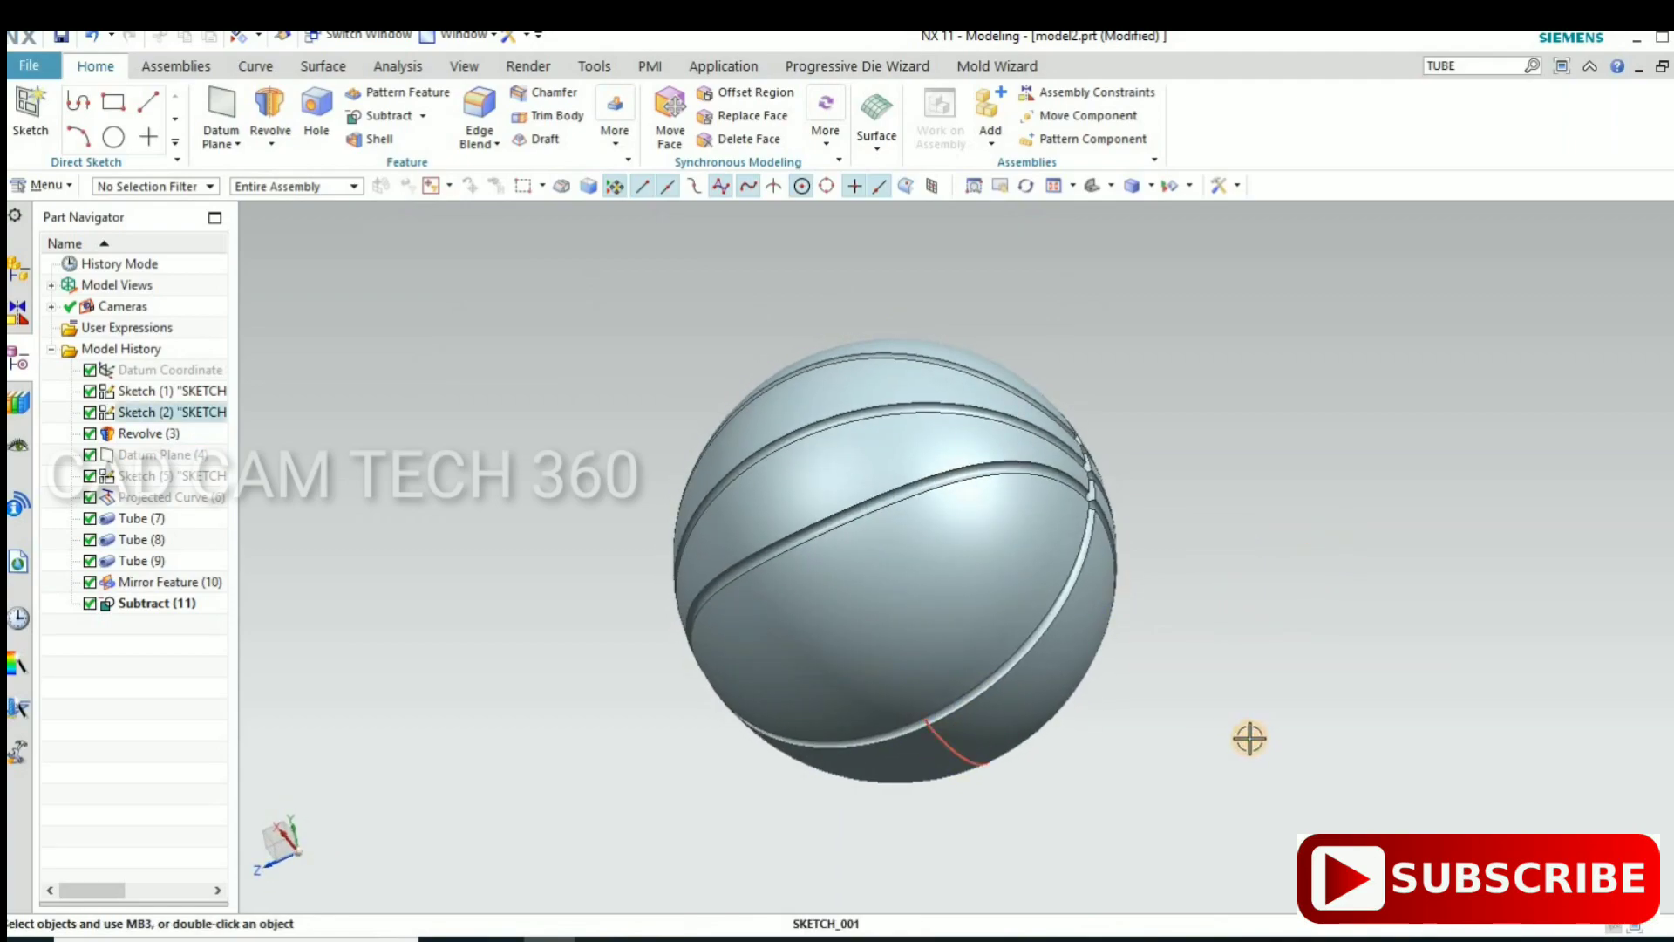
left_click(1236, 704)
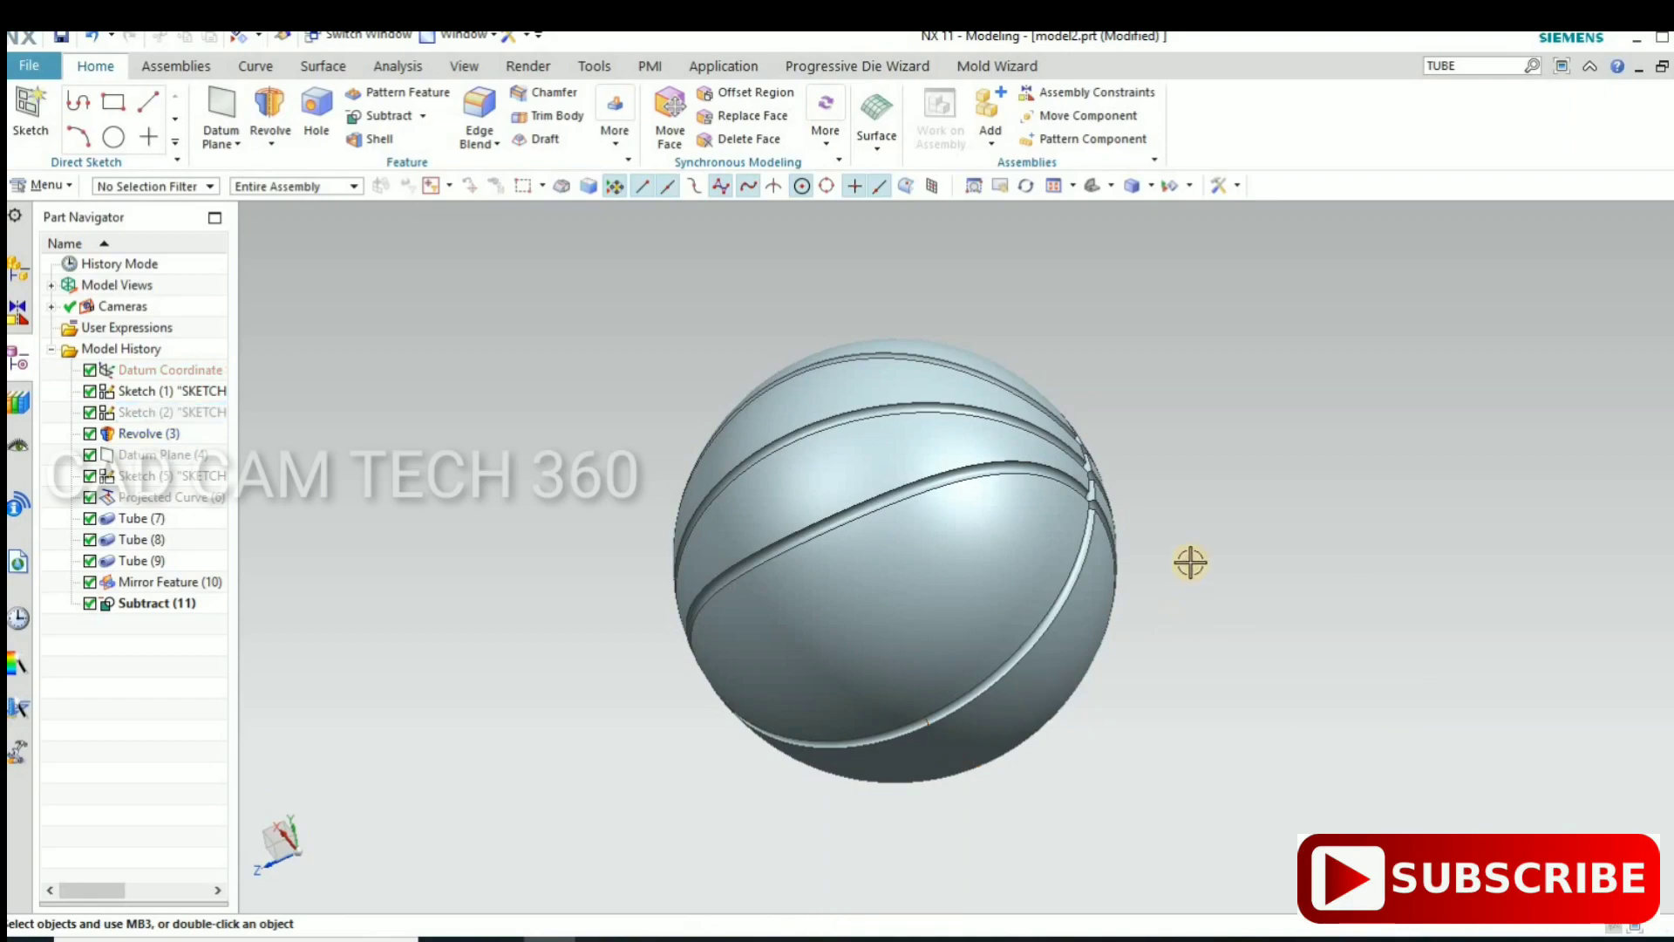
middle_click_drag(1166, 646, 1125, 611)
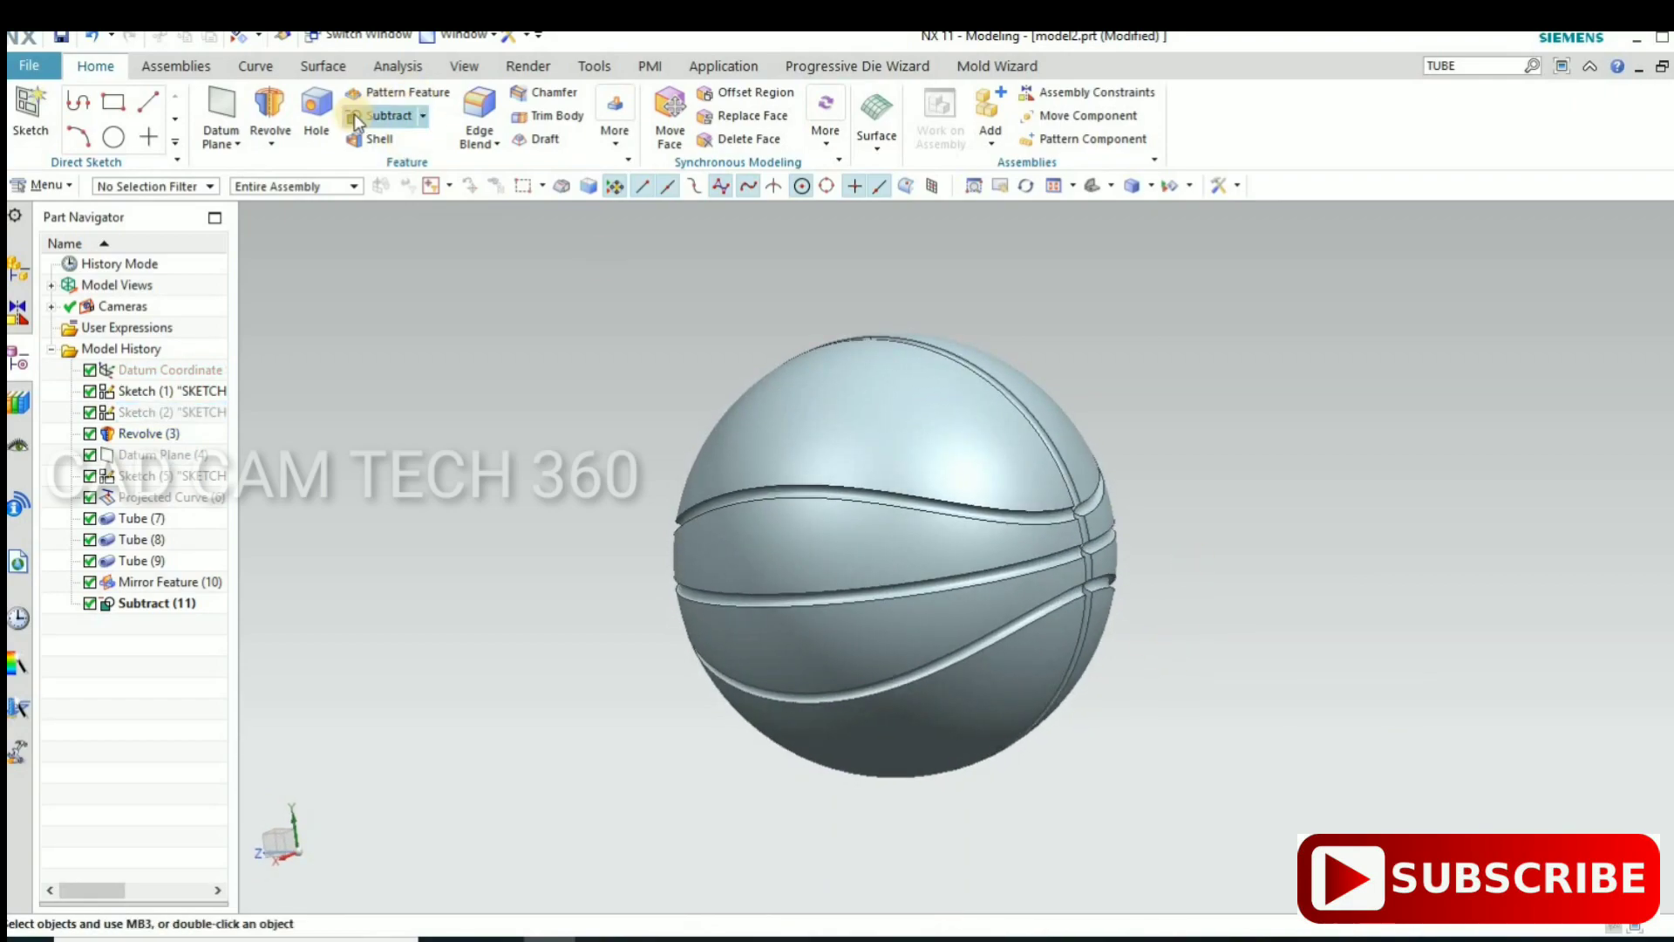
Step: Start a 1 mm Edge Blend and pick the first groove edges, including the vertical groove's sides
left_click(479, 113)
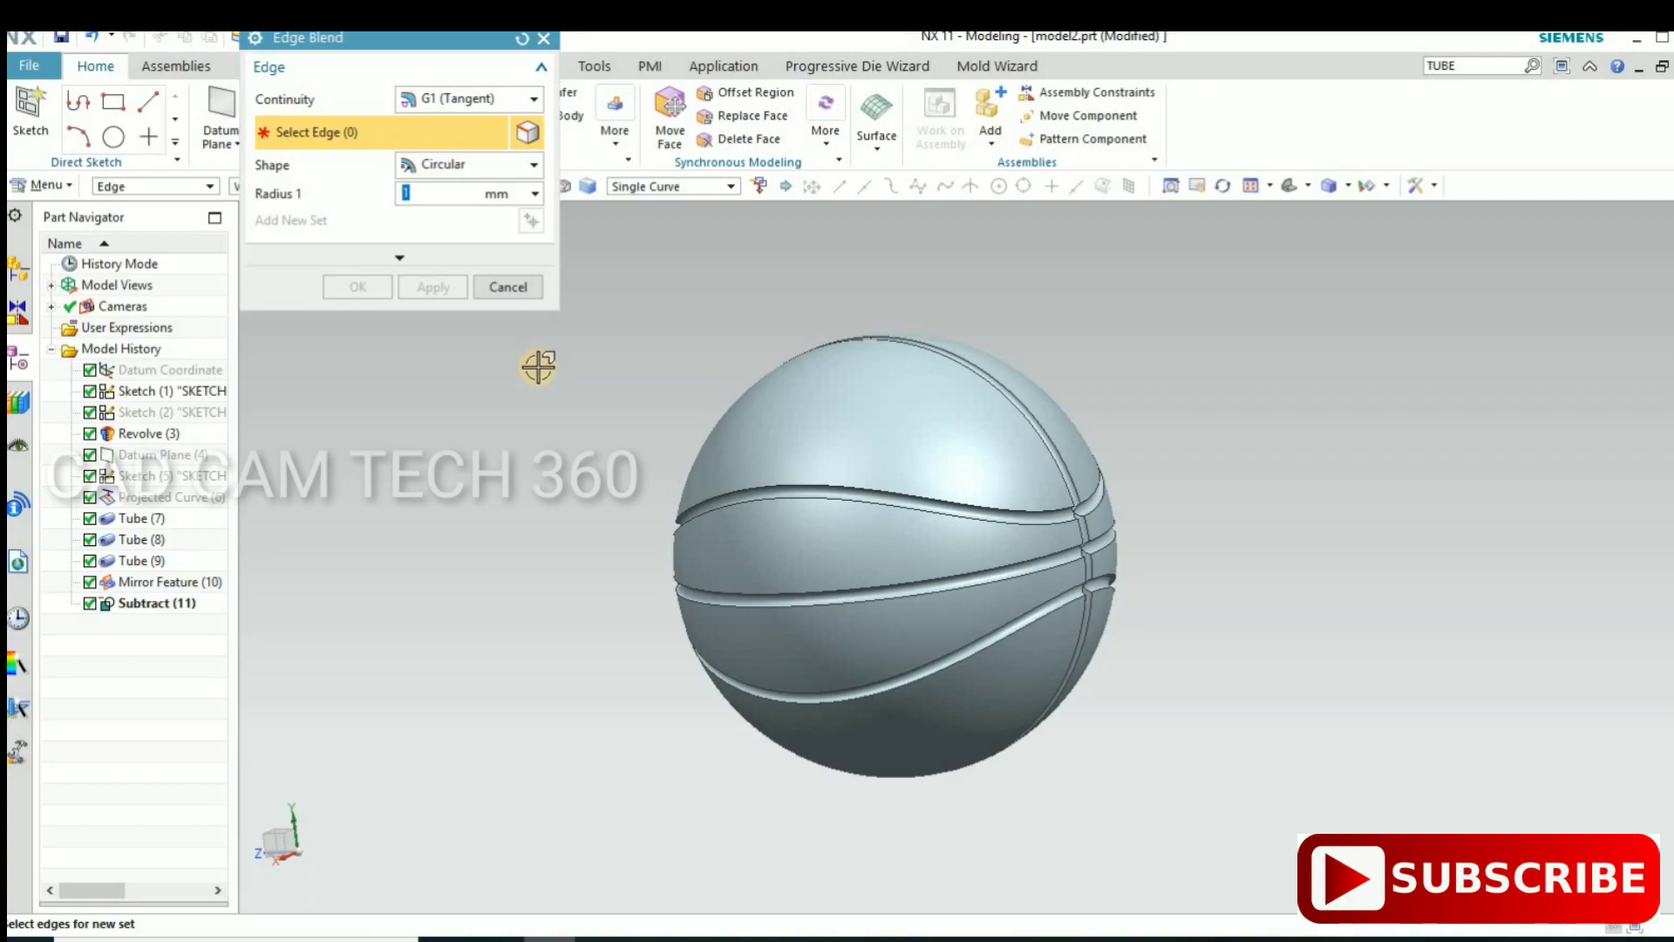
left_click(854, 488)
middle_click_drag(589, 553, 698, 541)
scroll(814, 474, "up", 5)
left_click(818, 474)
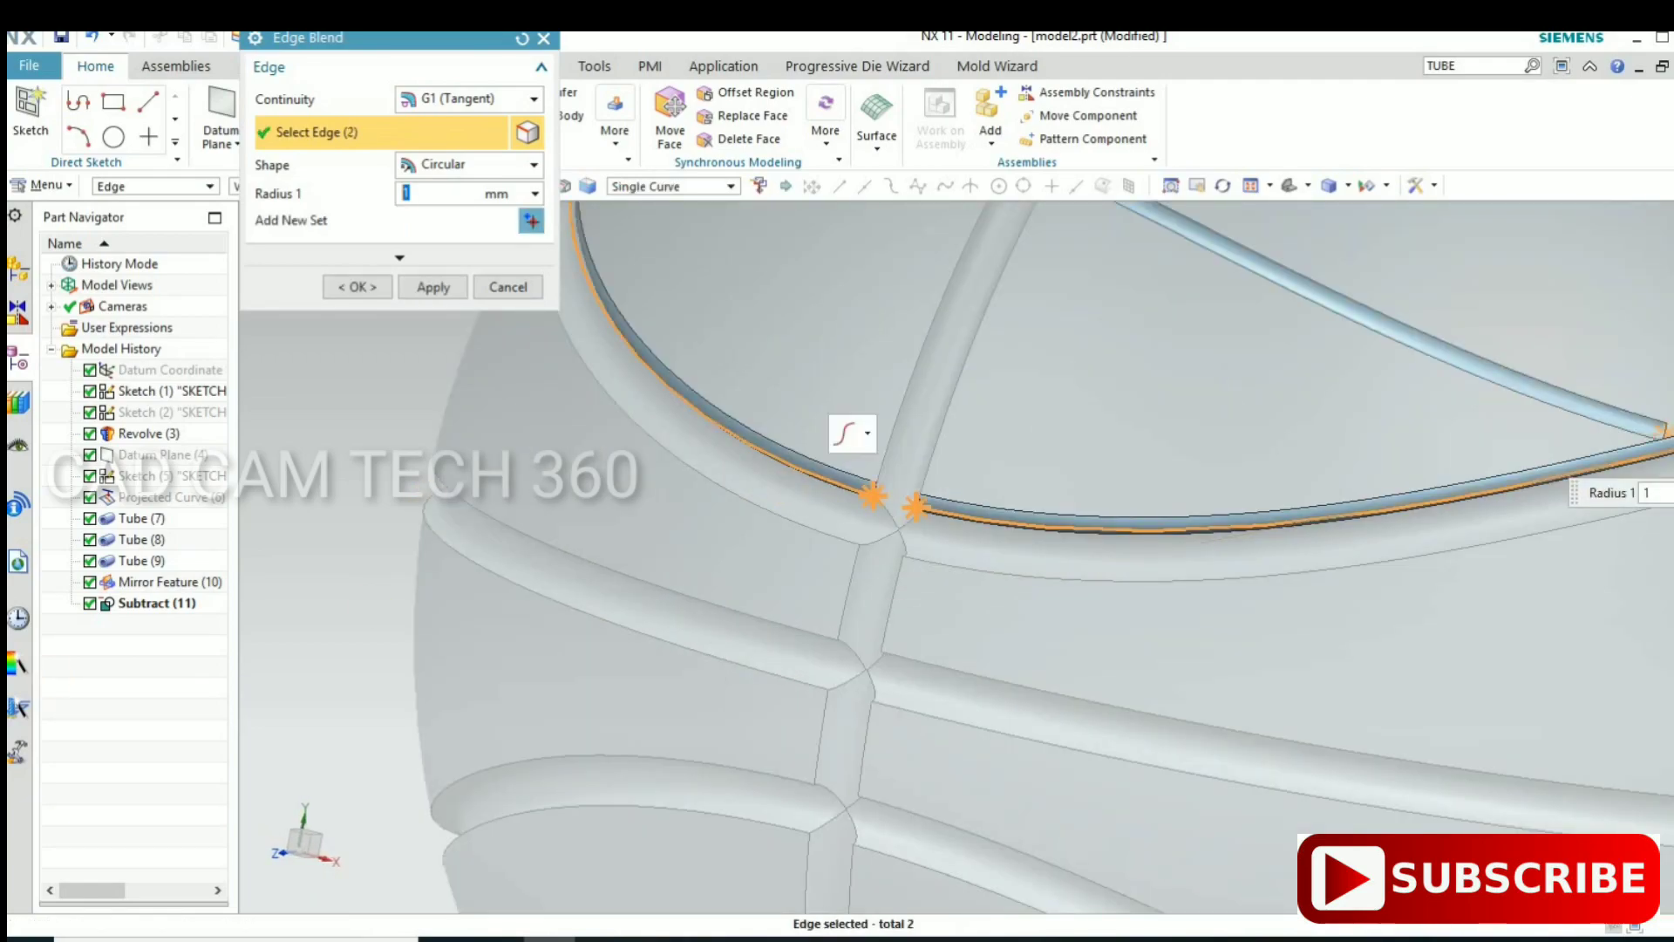
left_click(909, 381)
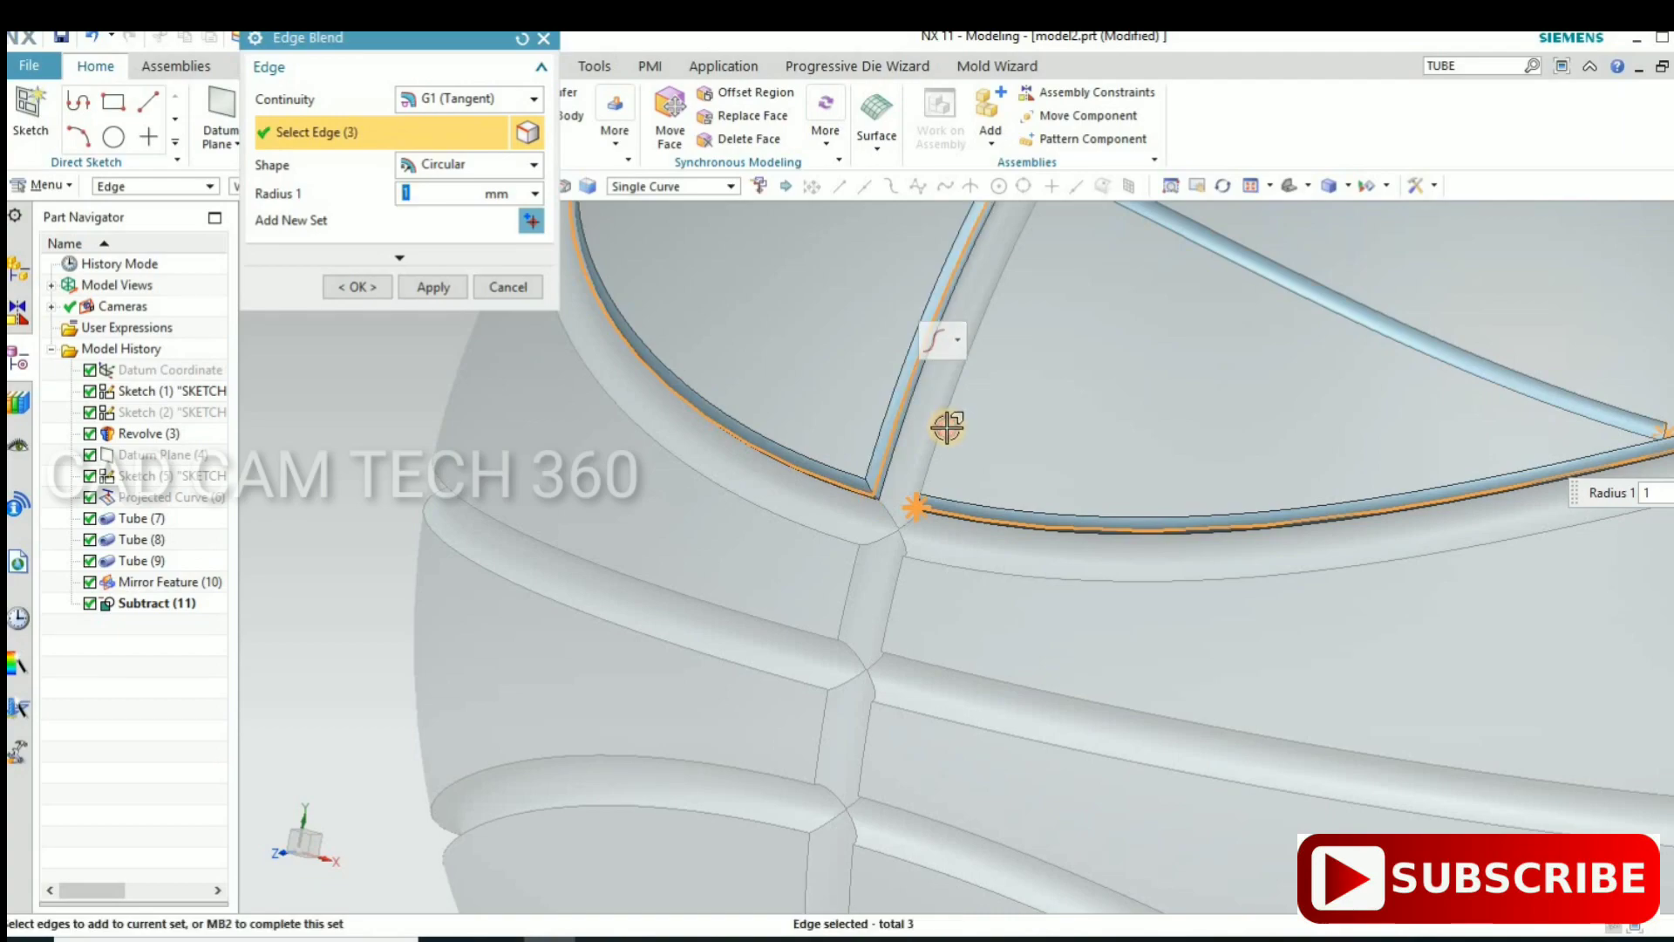
left_click(948, 422)
left_click(838, 527)
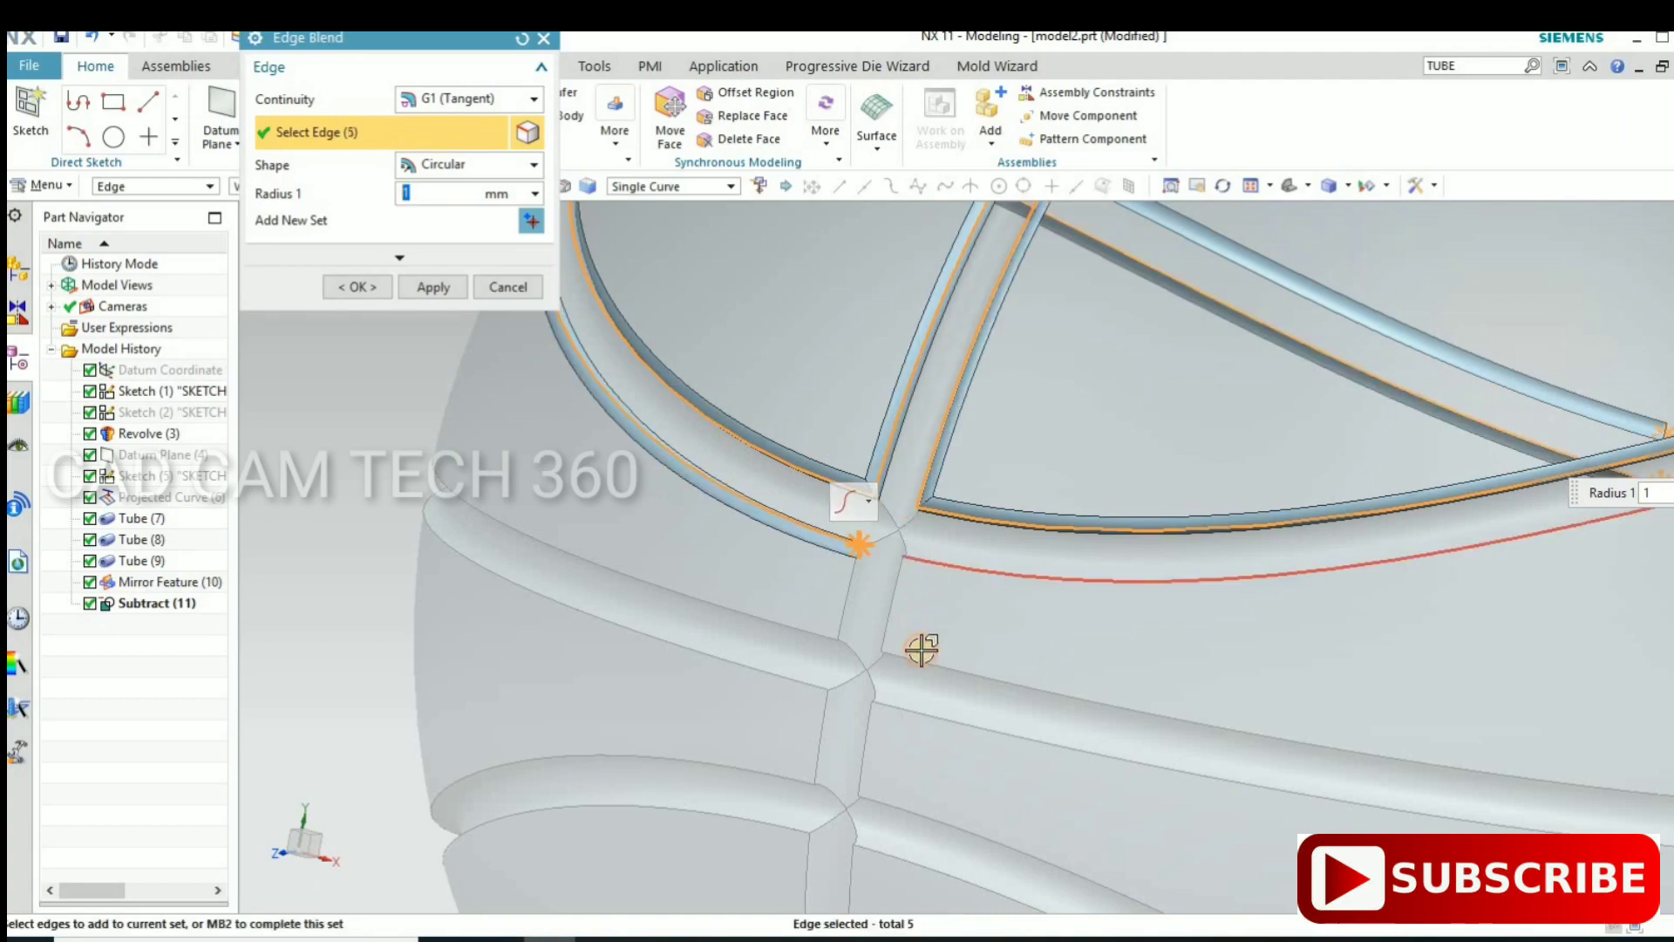
left_click(924, 565)
left_click(872, 654)
left_click(782, 671)
left_click(881, 698)
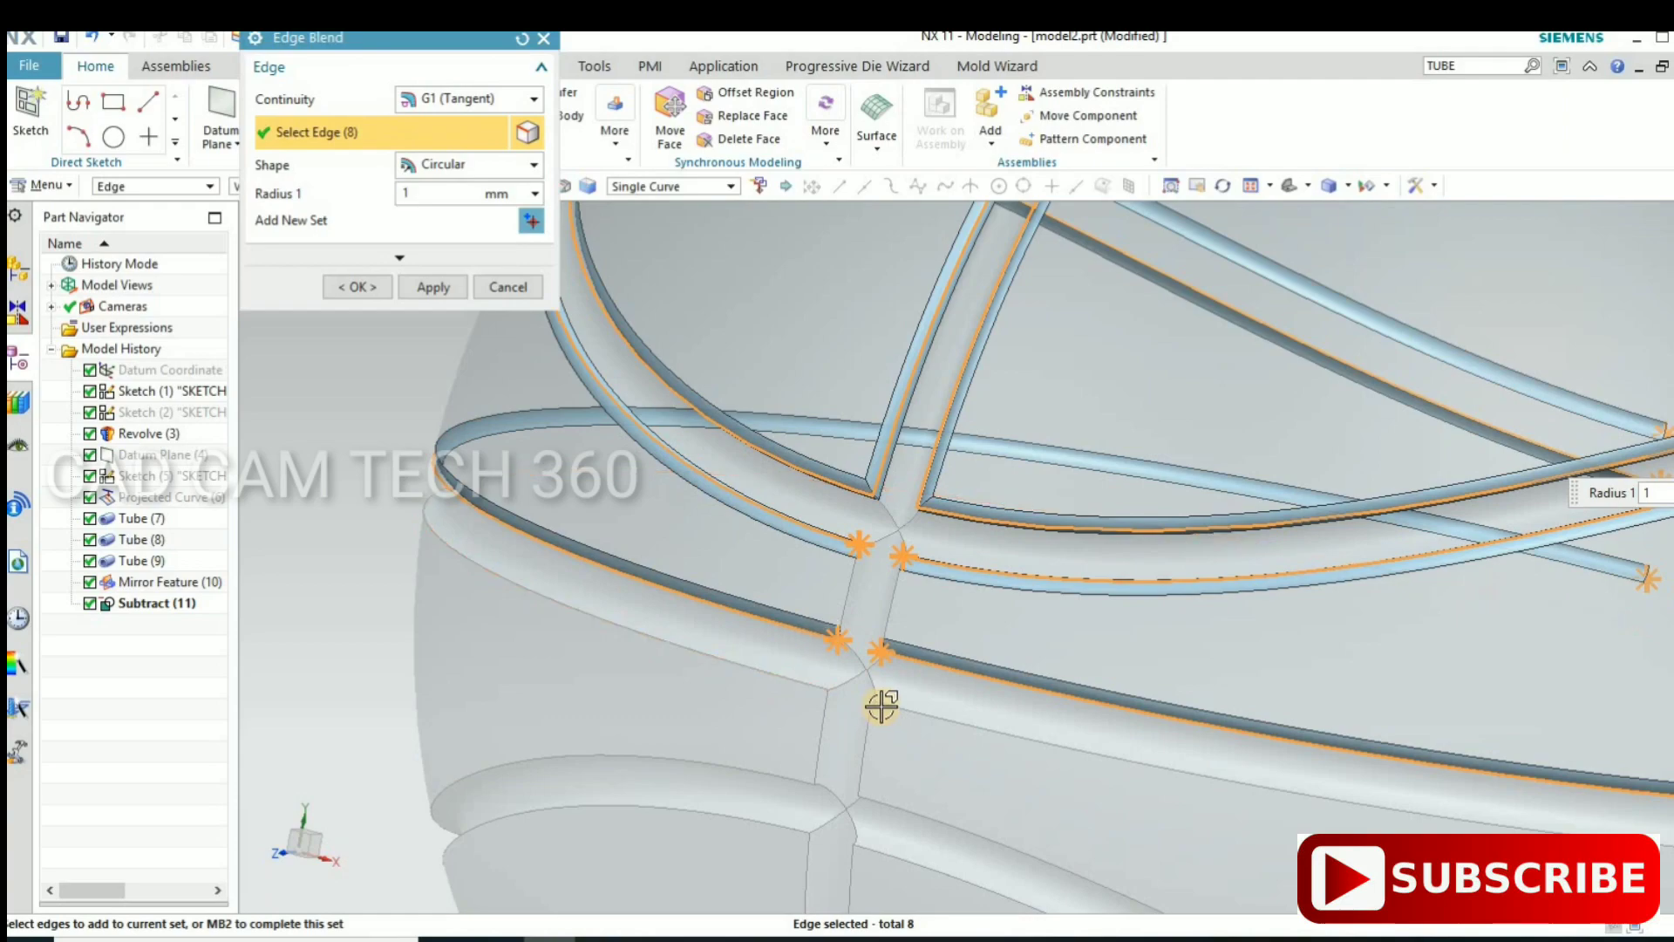
left_click(881, 806)
Step: Add the lower groove edges and the seam edges at the tube junction
left_click(773, 773)
left_click(762, 814)
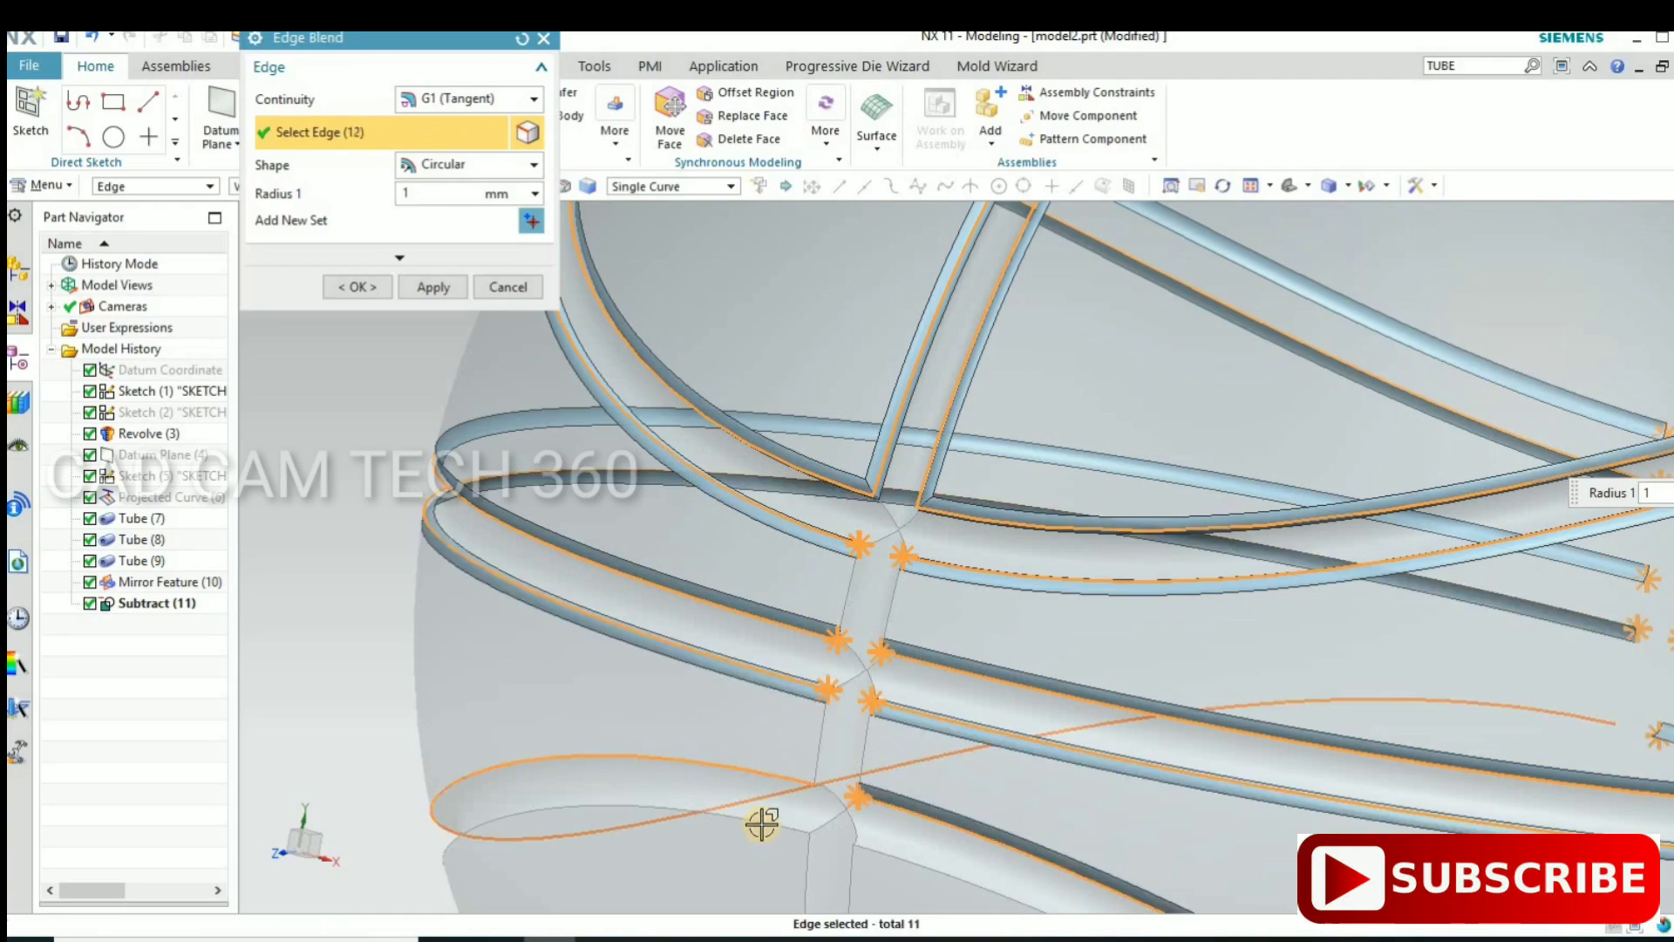
left_click(844, 801)
left_click(838, 769)
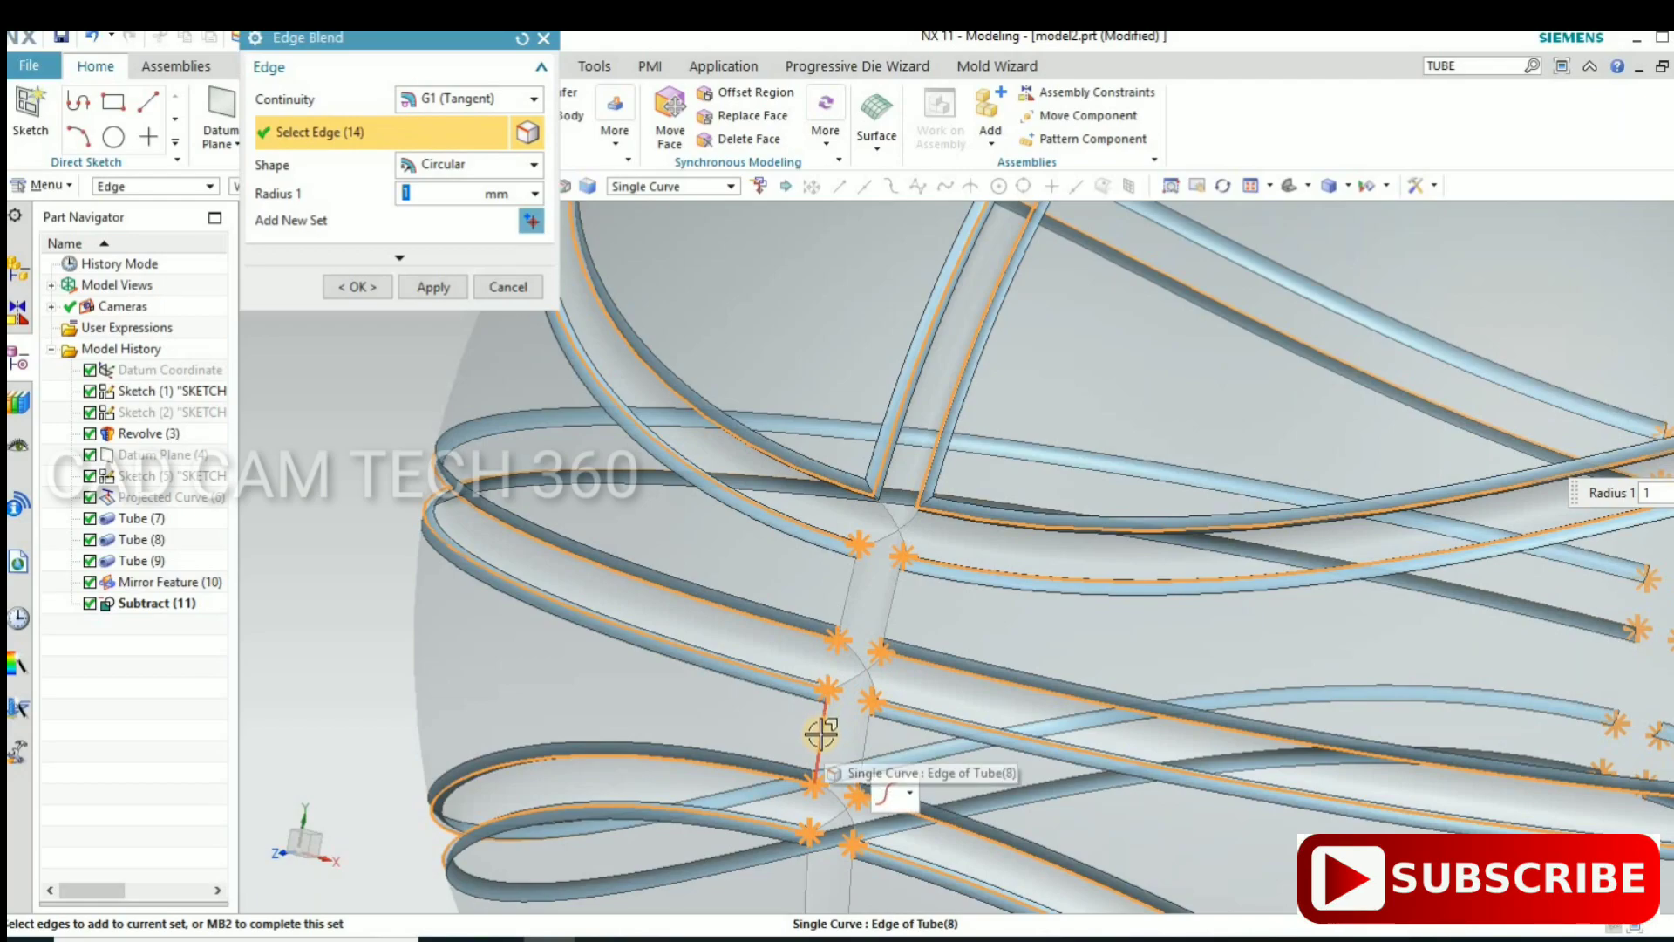
left_click(834, 637)
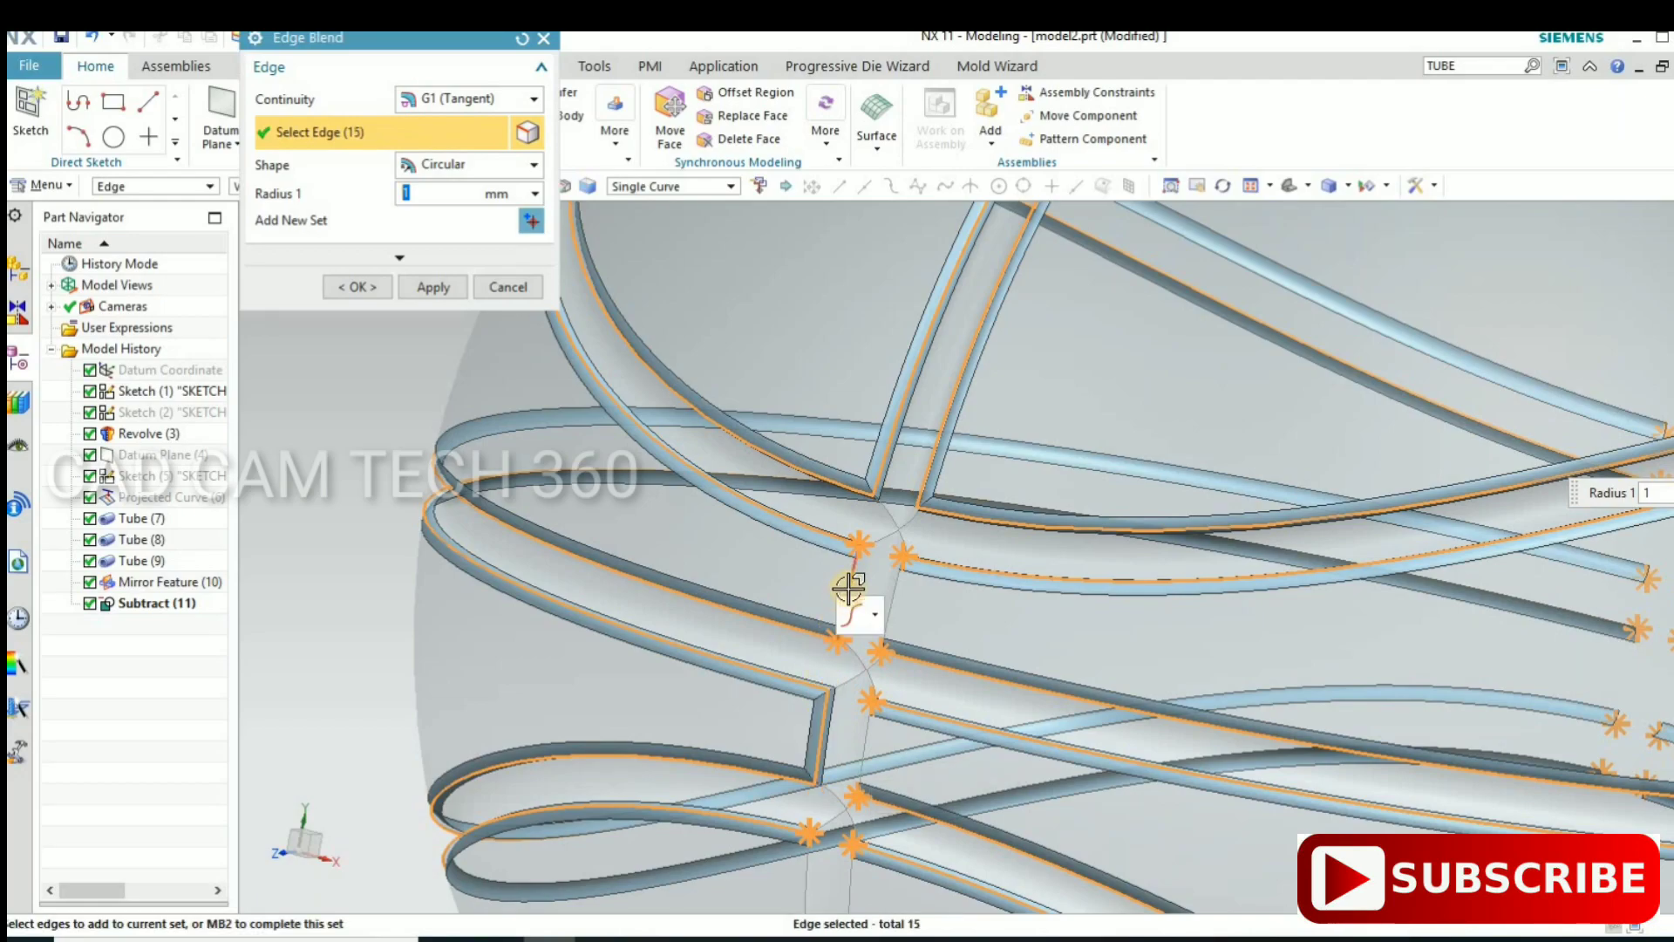
left_click(897, 590)
left_click(871, 697)
left_click(837, 611)
scroll(800, 486, "down", 3)
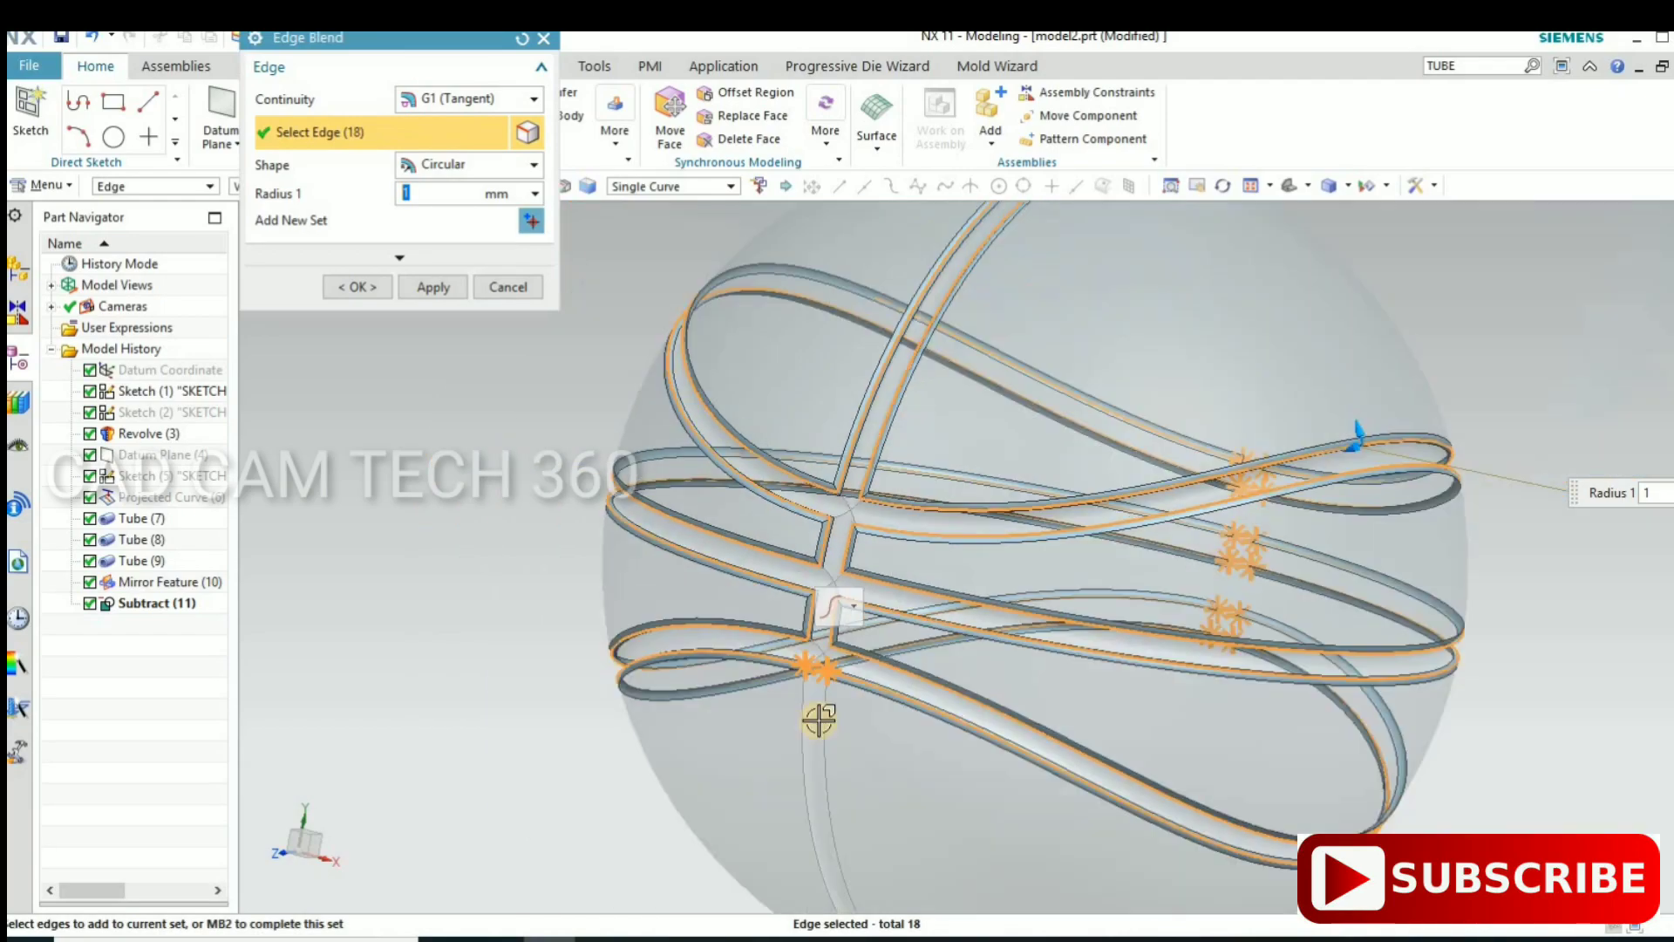
left_click(834, 602)
left_click(761, 590)
Step: Add the tapered groove tip edges and a top junction edge, reaching 24 edges
scroll(761, 590, "down", 3)
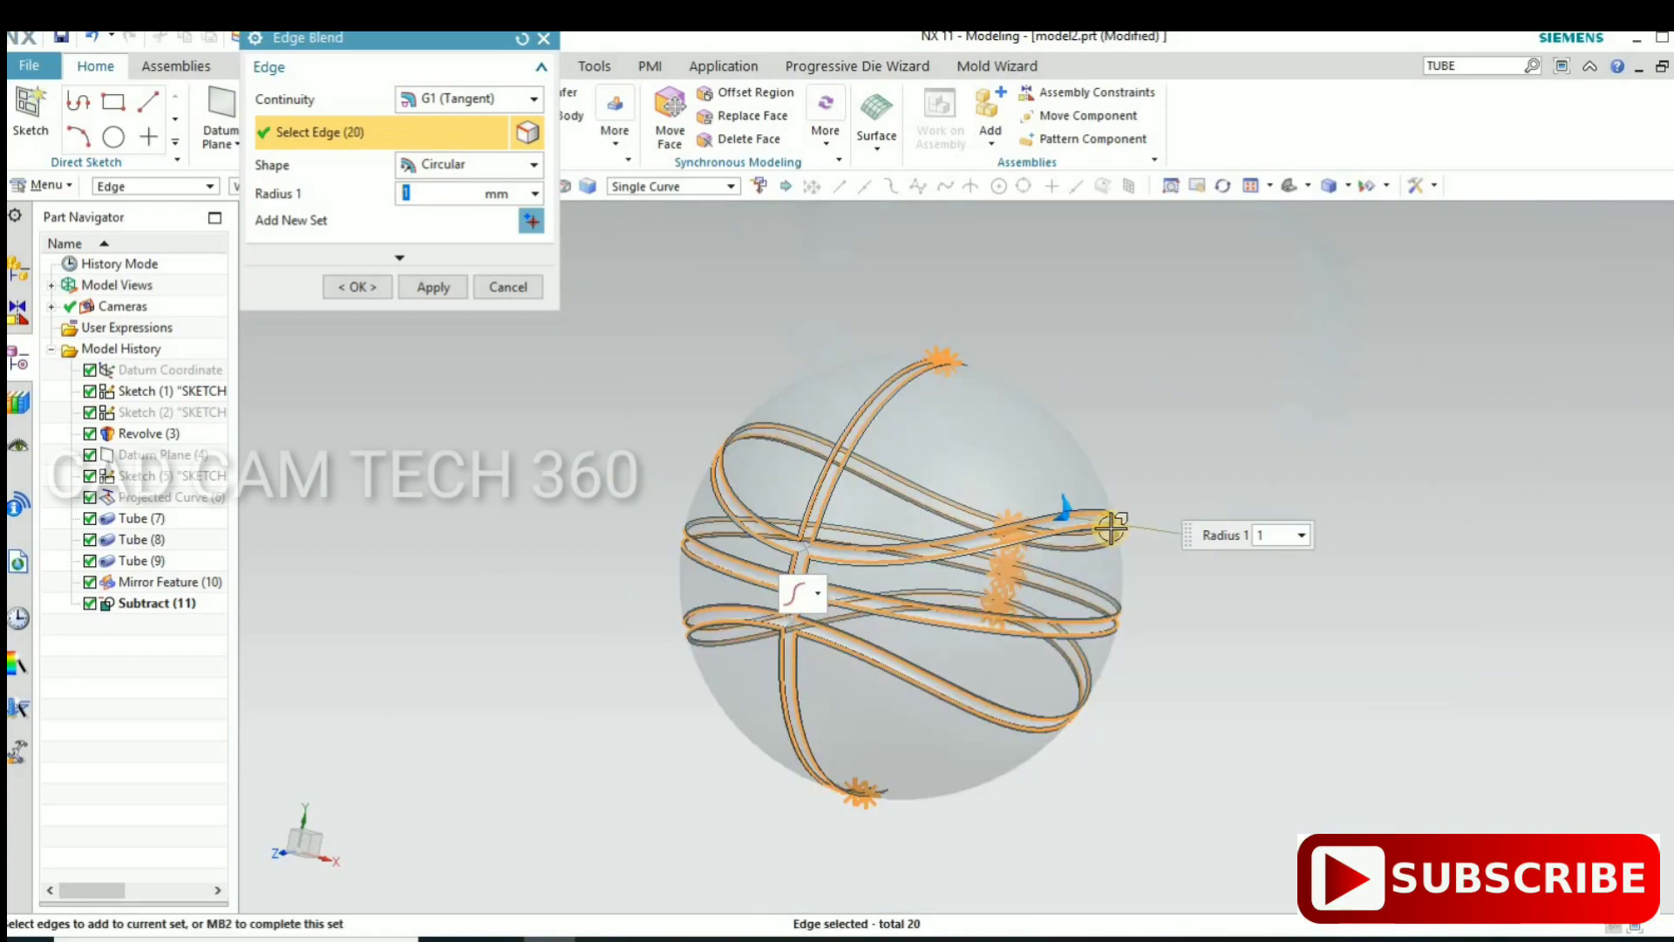
middle_click_drag(1155, 389, 897, 534)
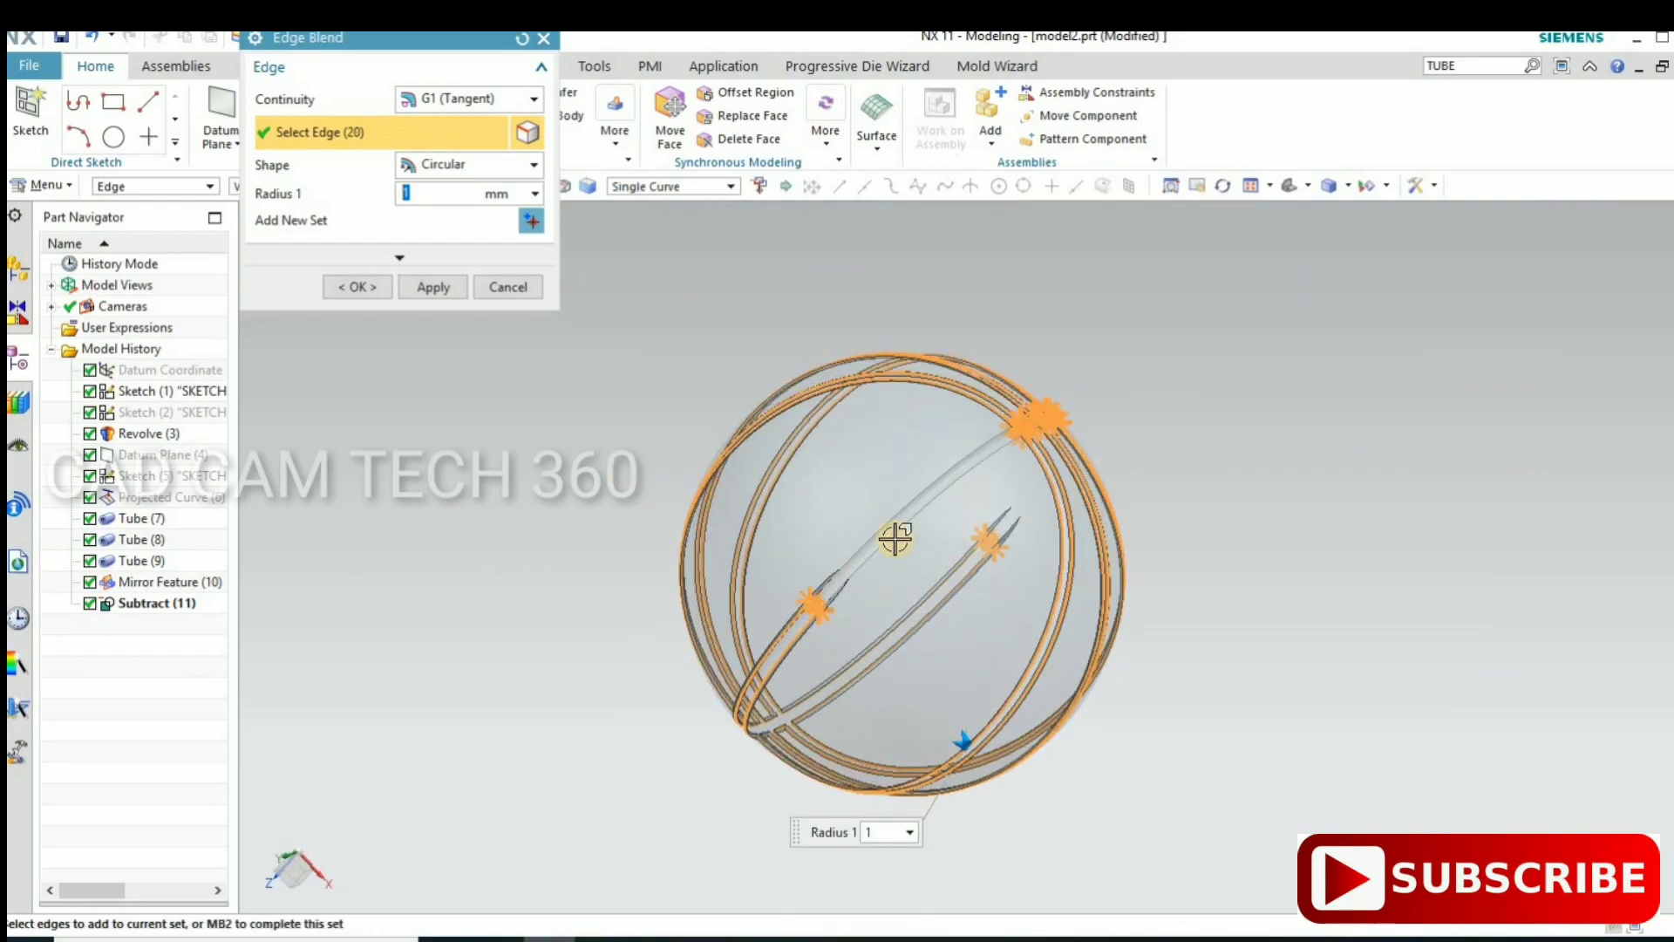
scroll(912, 491, "up", 5)
left_click(867, 572)
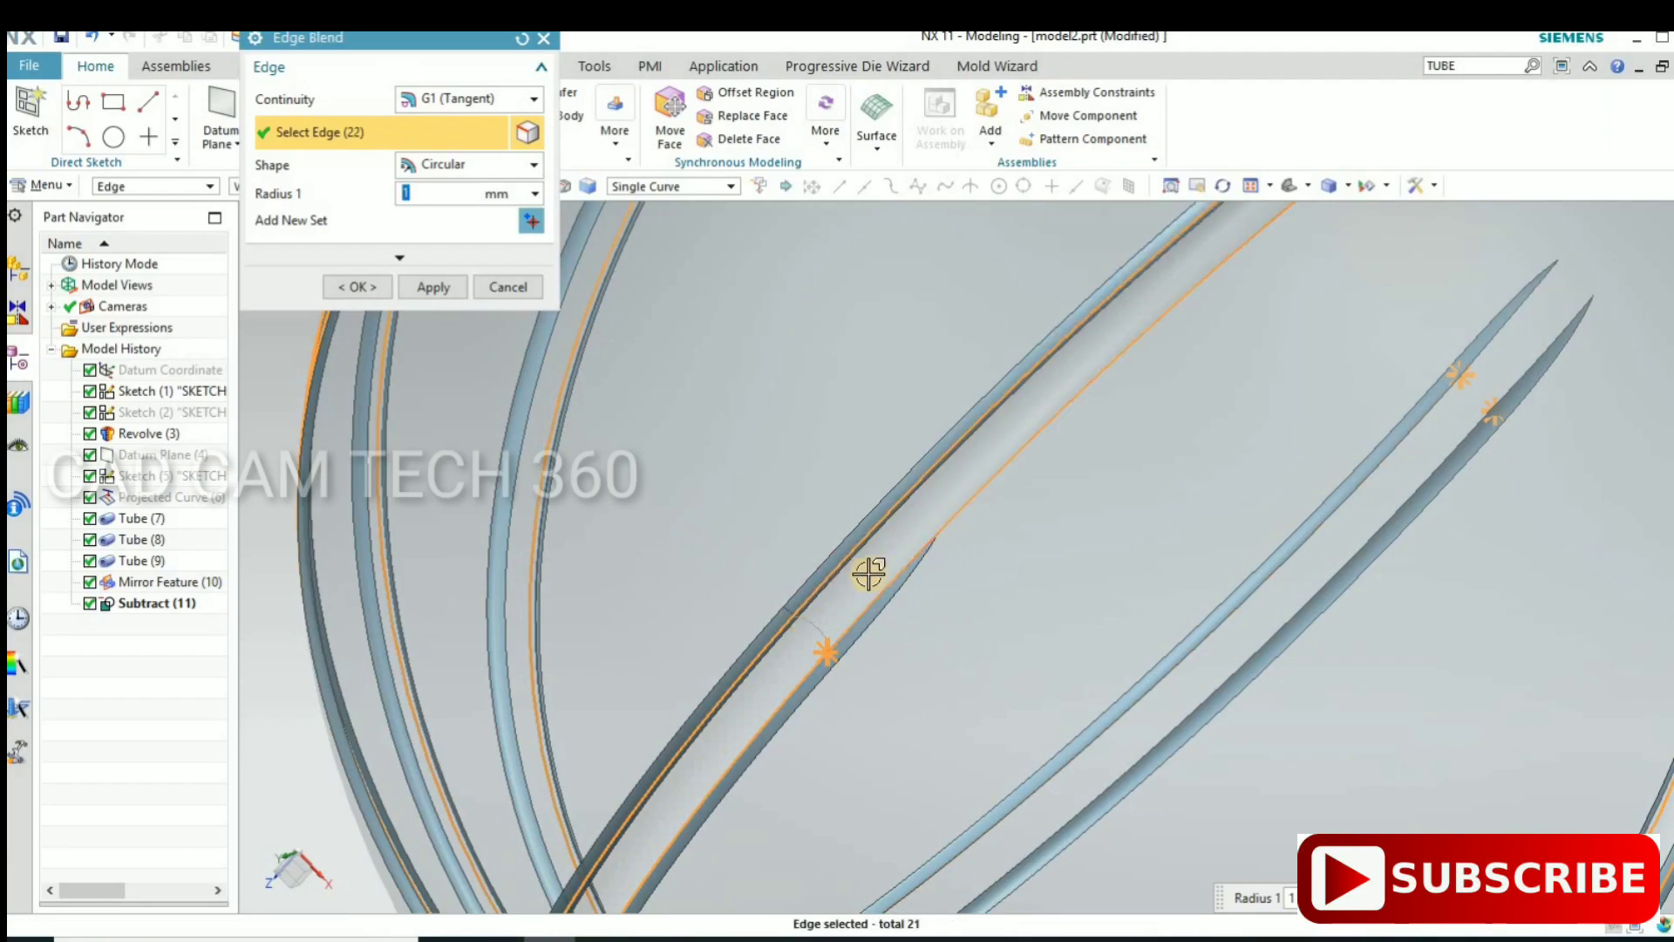
left_click(960, 527)
scroll(960, 527, "down", 5)
scroll(1103, 485, "up", 3)
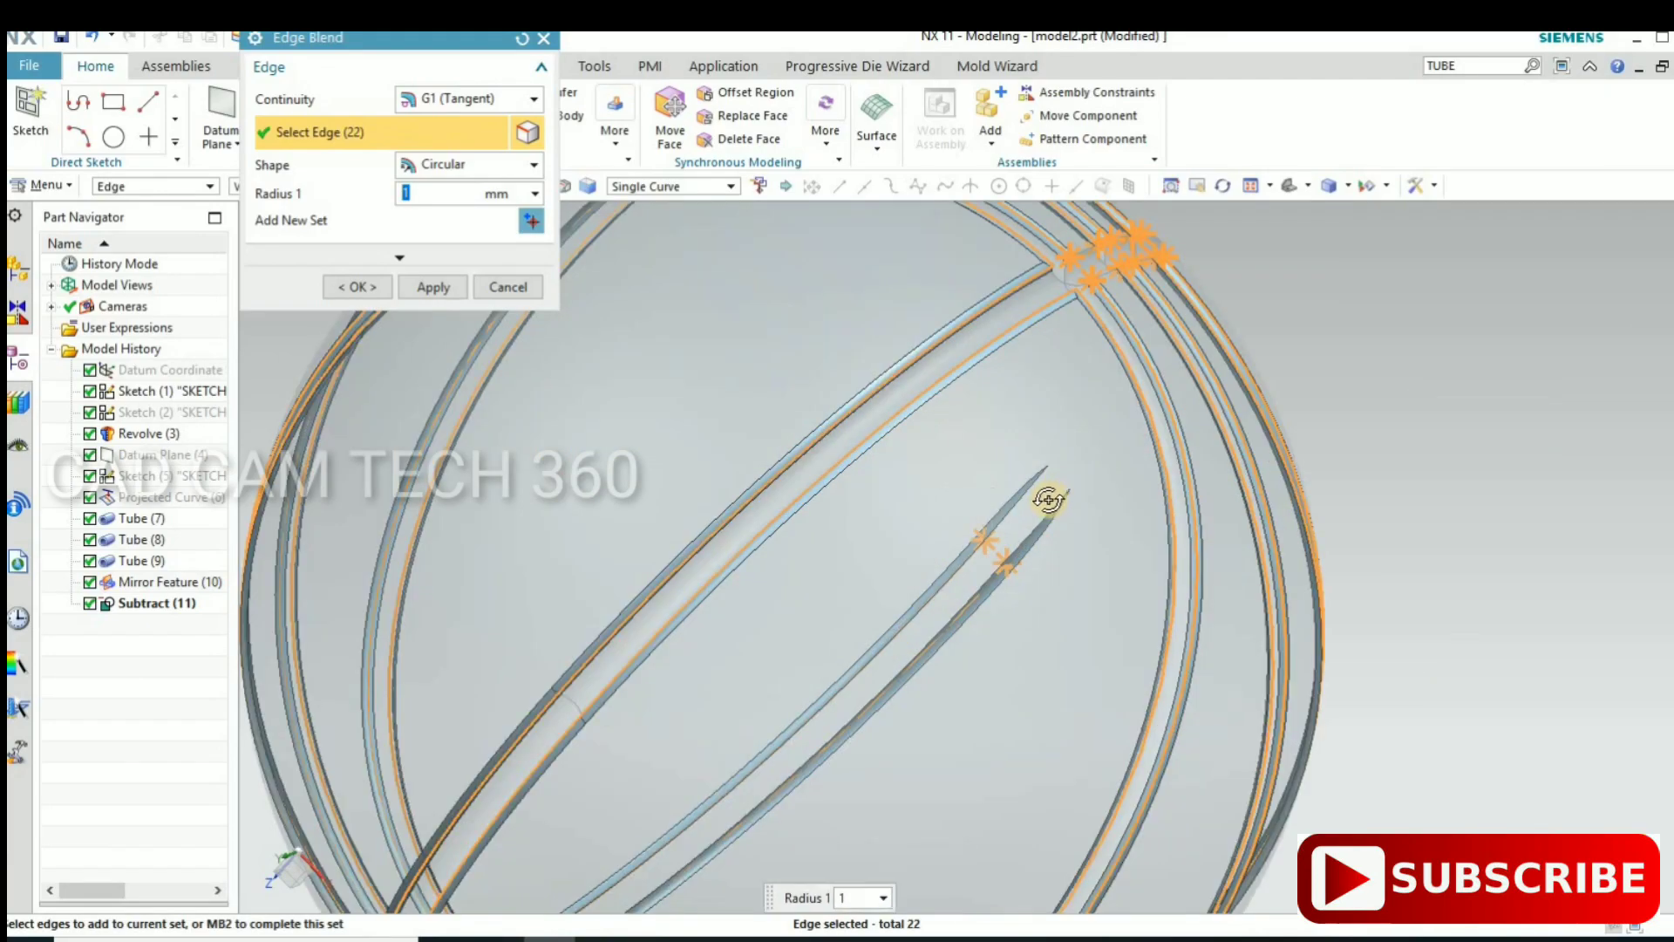
middle_click_drag(1103, 485, 1046, 471)
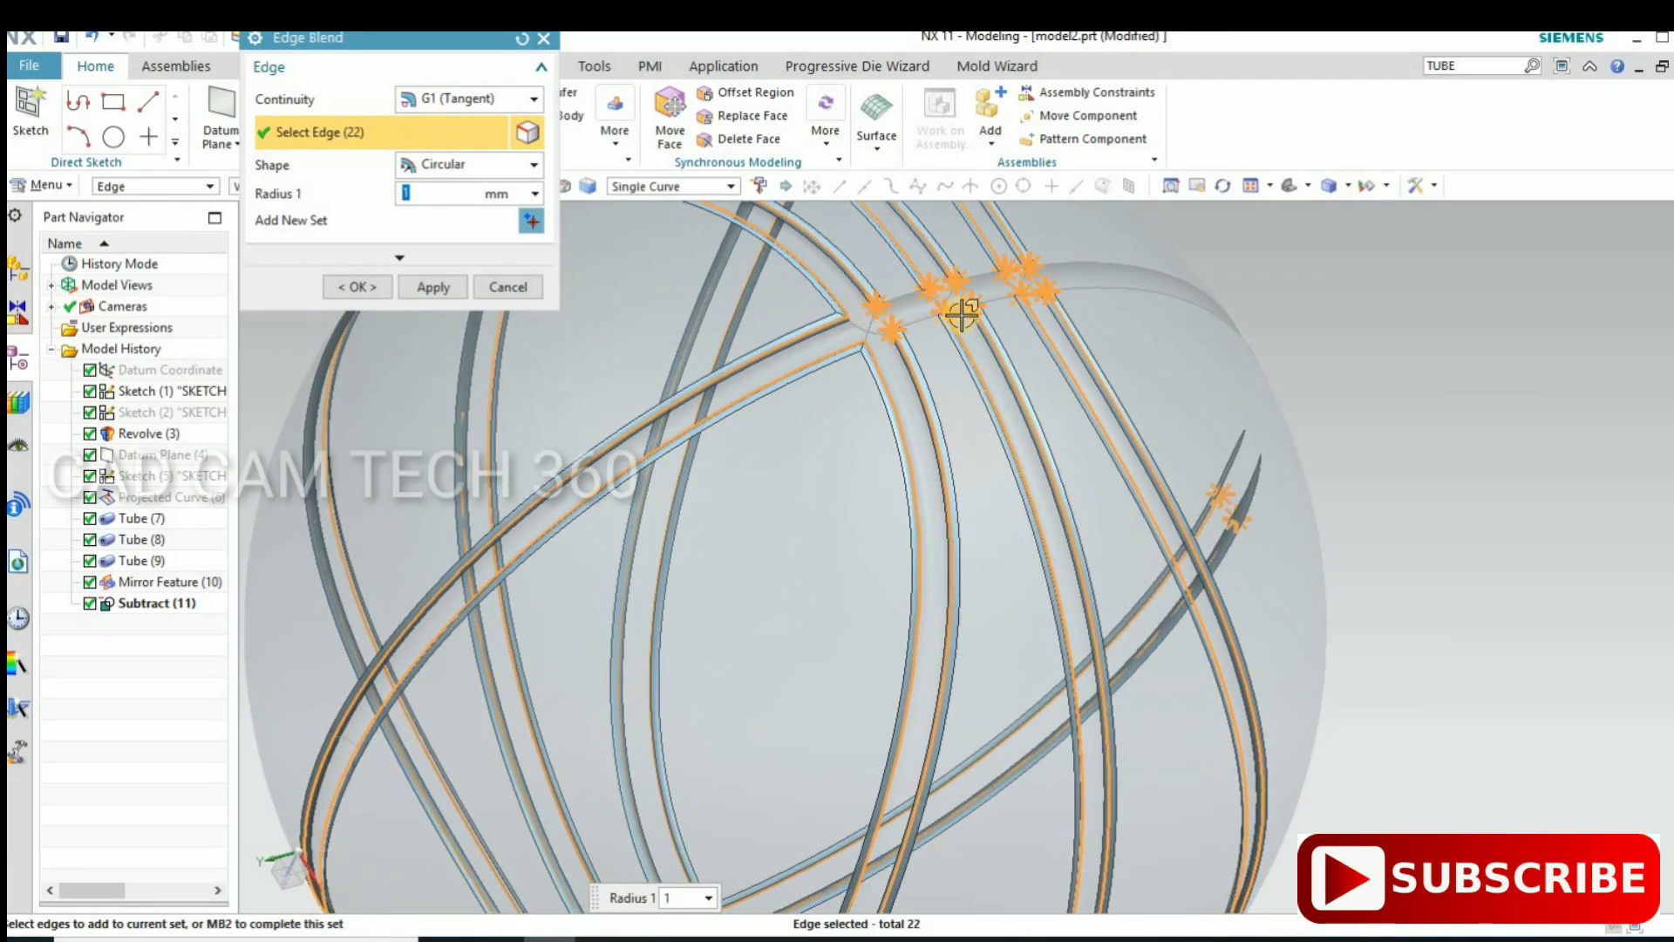
scroll(962, 314, "up", 3)
left_click(1043, 360)
Step: Add the remaining junction and right-hand groove edges using single-edge selection
left_click(1180, 325)
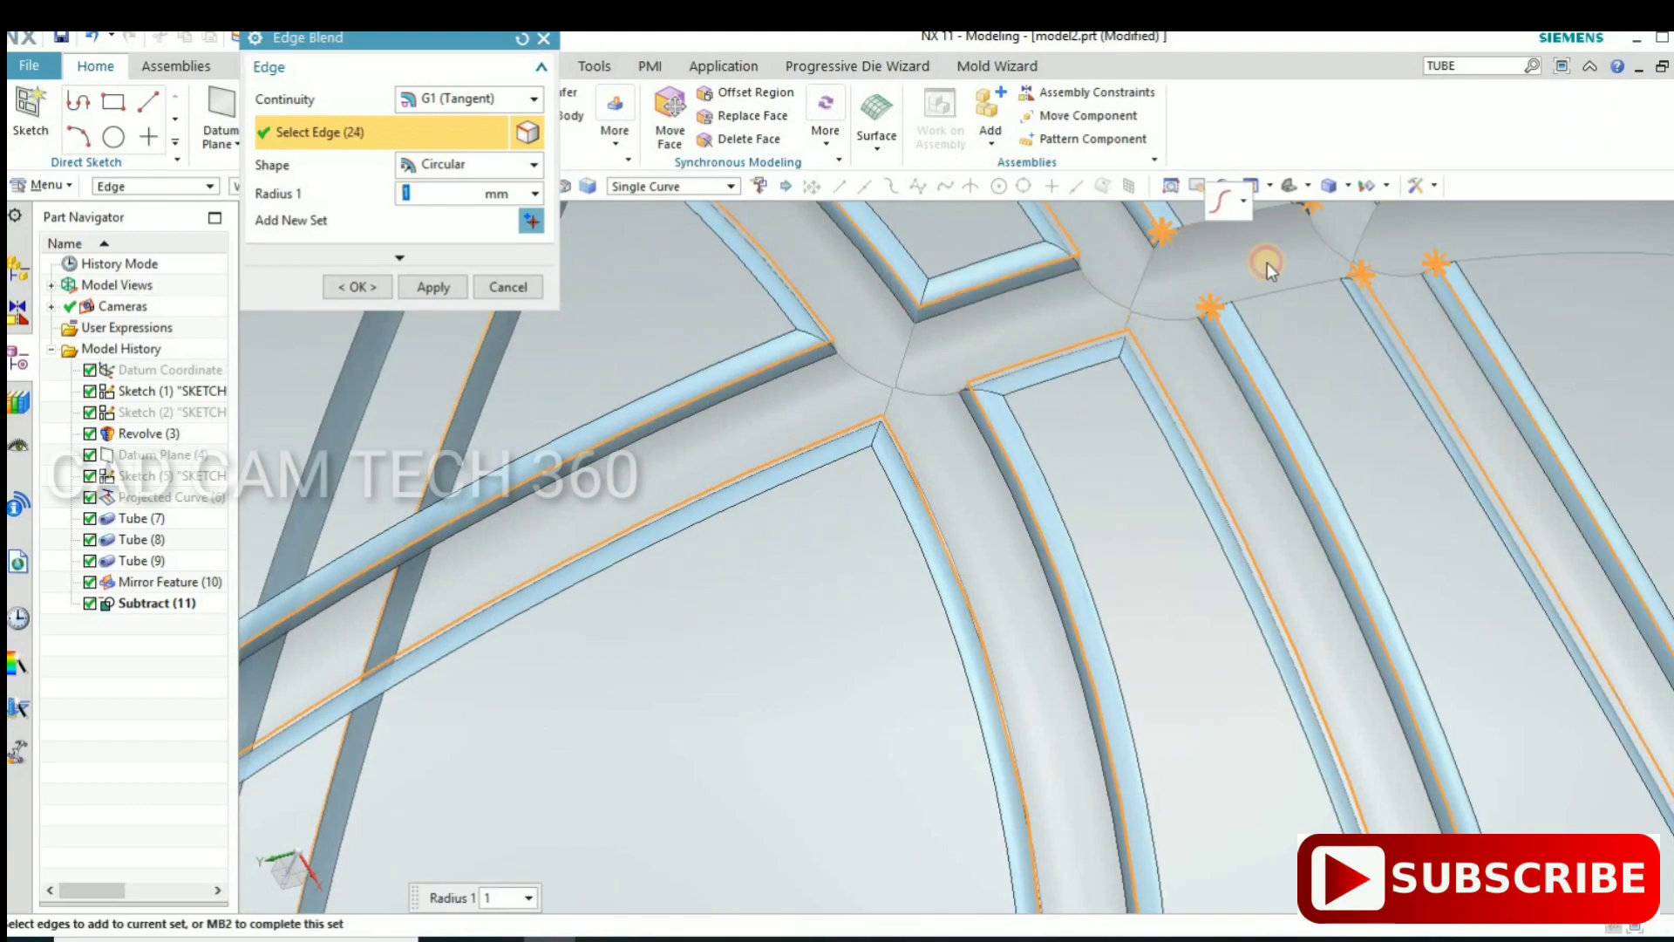
left_click(1243, 203)
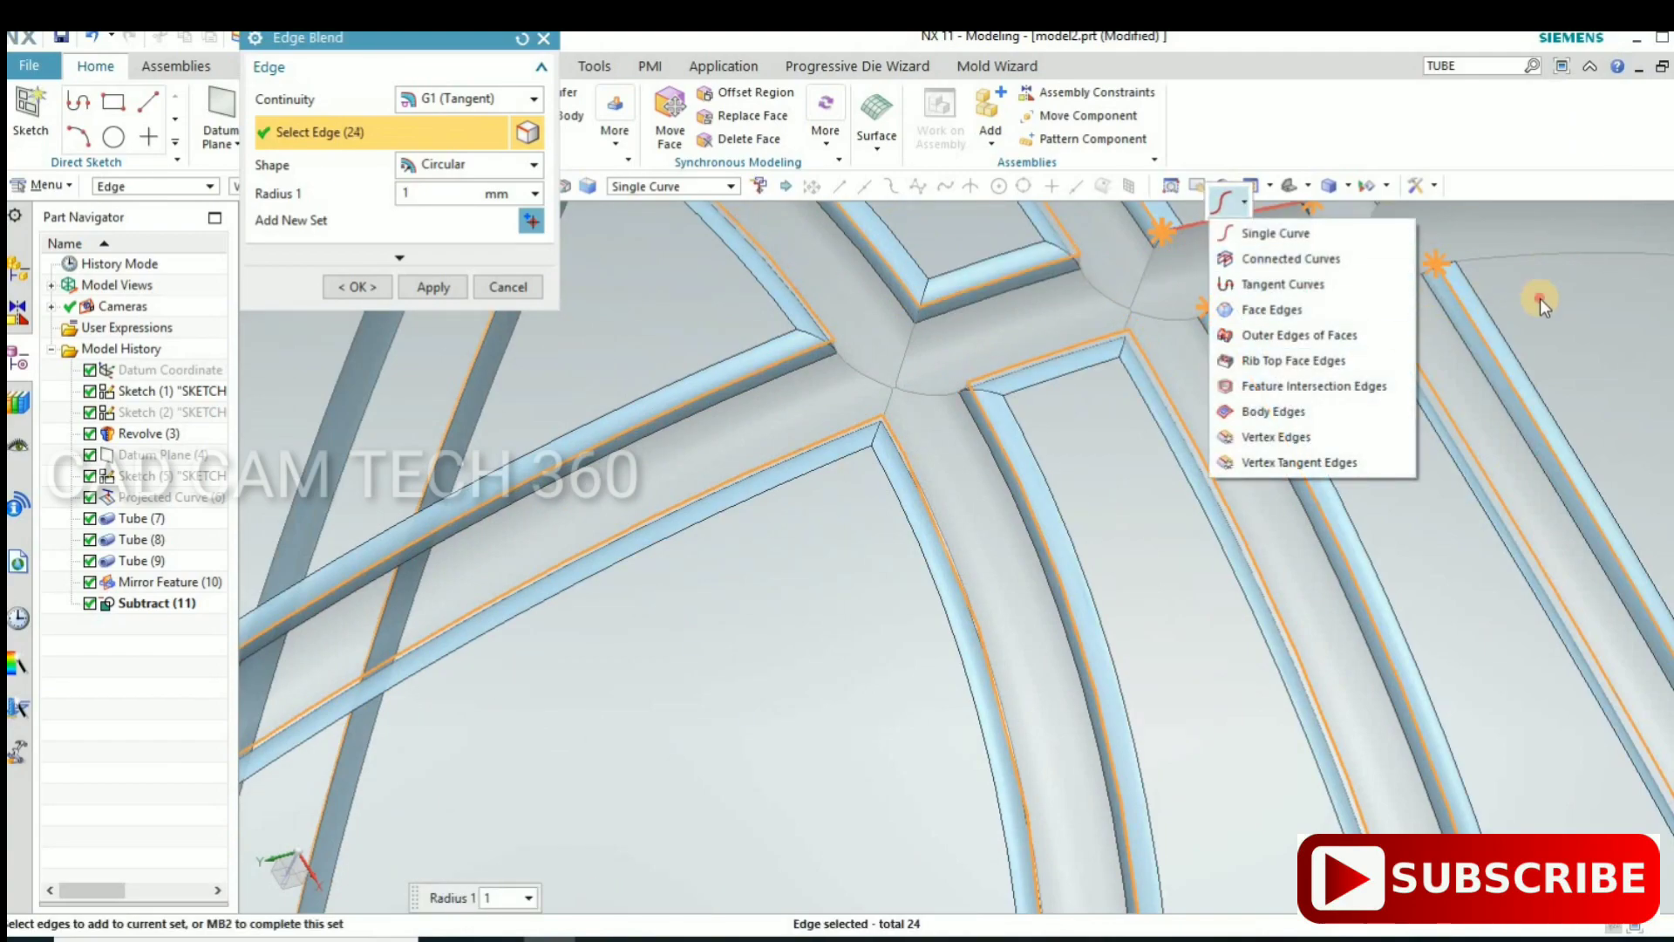
left_click(1259, 228)
left_click(1277, 279)
left_click(1095, 317)
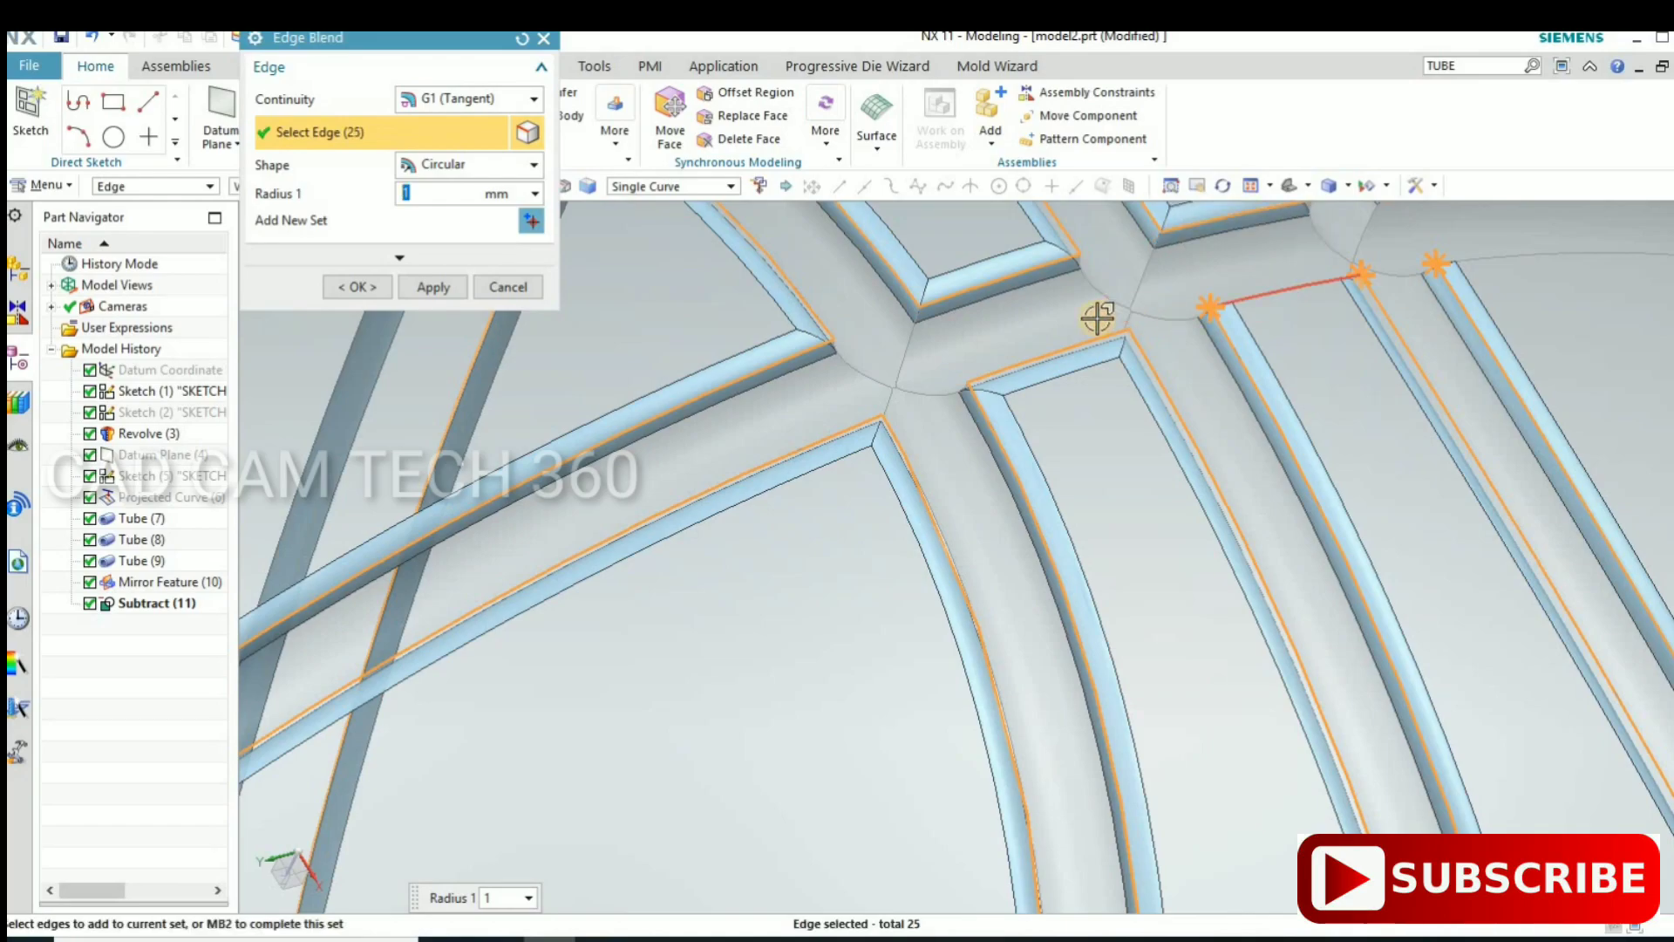
middle_click_drag(1095, 318, 1215, 311)
scroll(1215, 310, "up", 3)
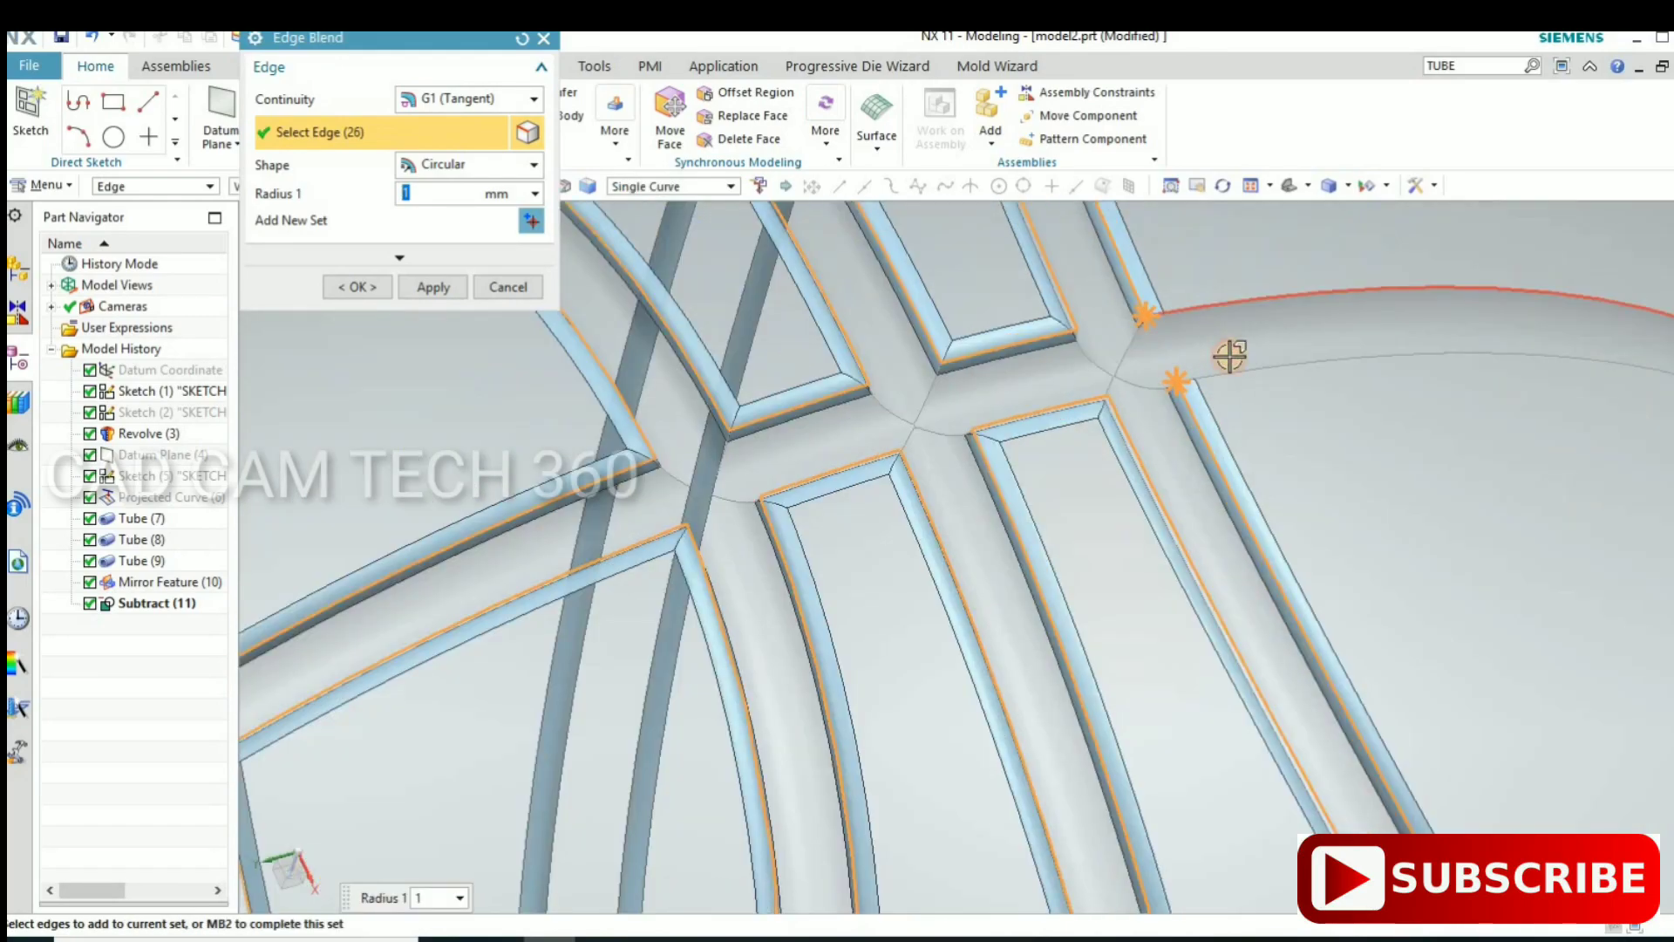
left_click(1221, 378)
left_click(1221, 378)
Step: Confirm the 1 mm blend on all 28 edges, creating Edge Blend (12)
scroll(1232, 389, "down", 5)
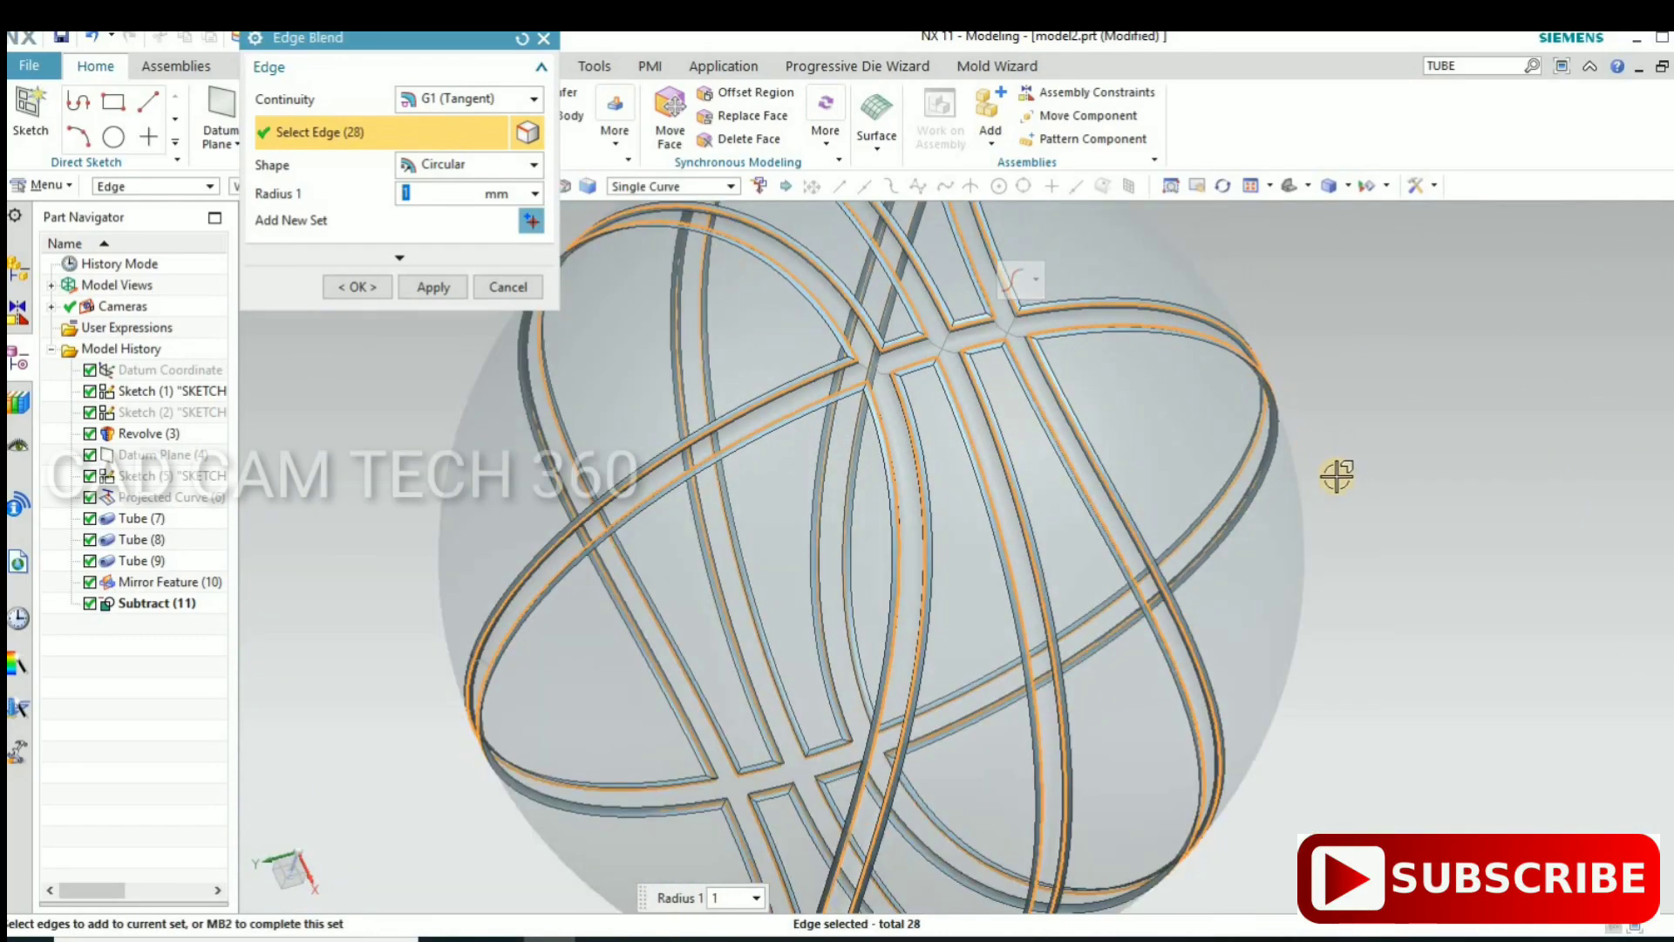
scroll(1285, 500, "down", 2)
middle_click_drag(1286, 500, 754, 362)
scroll(754, 362, "up", 3)
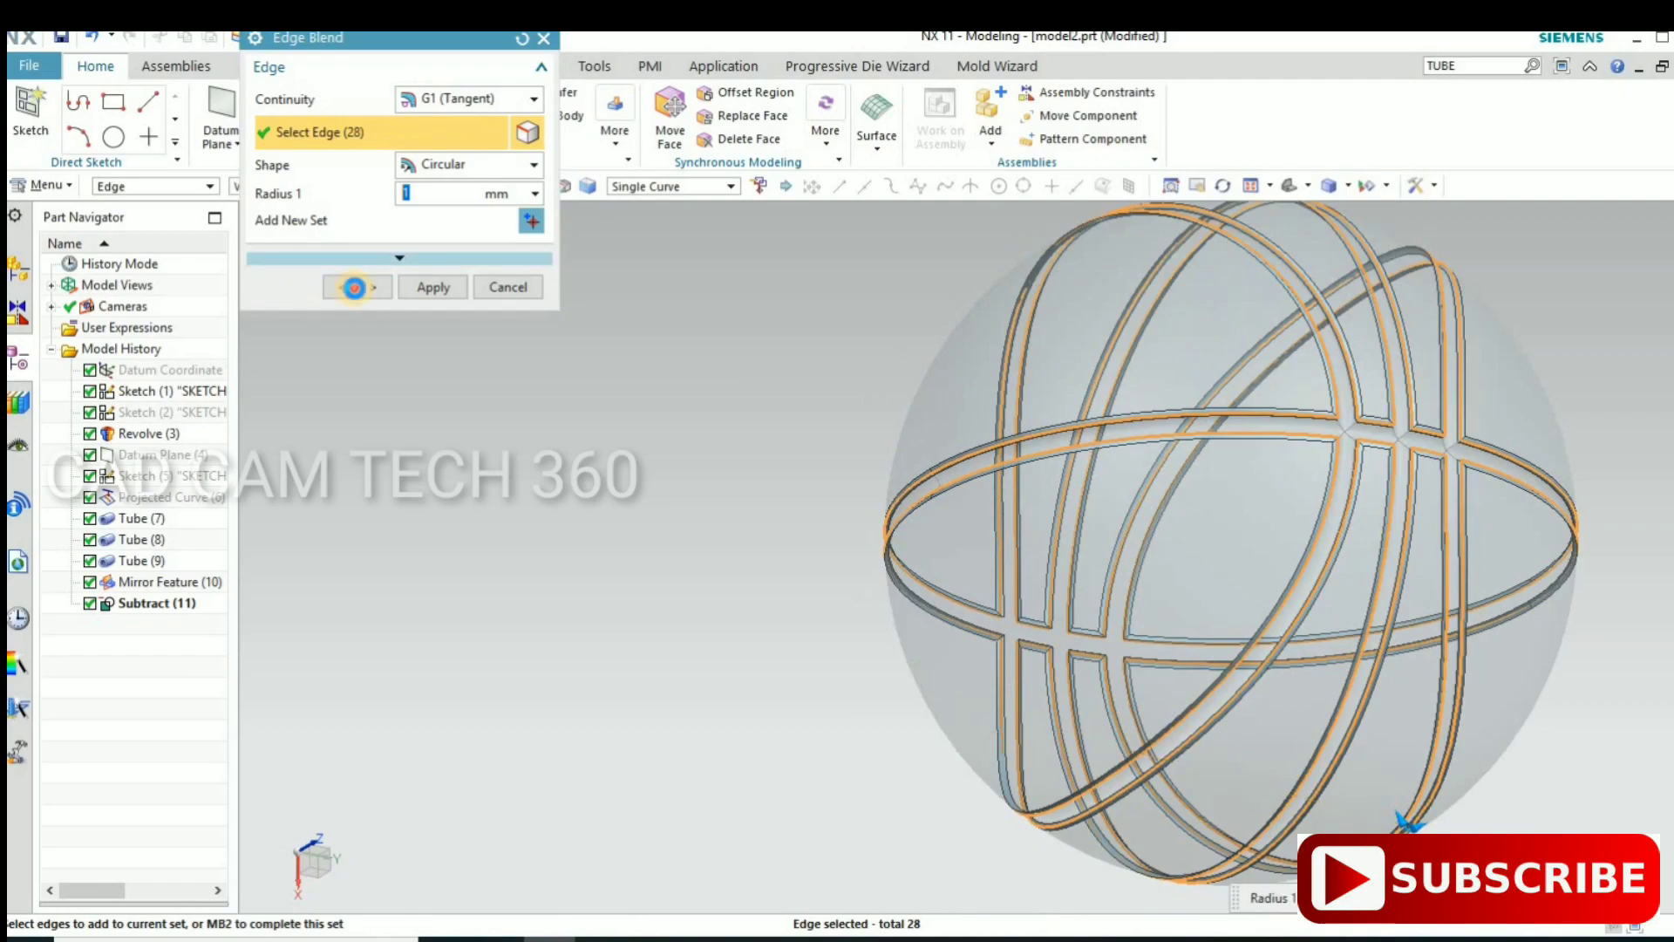
left_click(355, 287)
middle_click_drag(665, 579, 745, 493)
scroll(1225, 517, "up", 5)
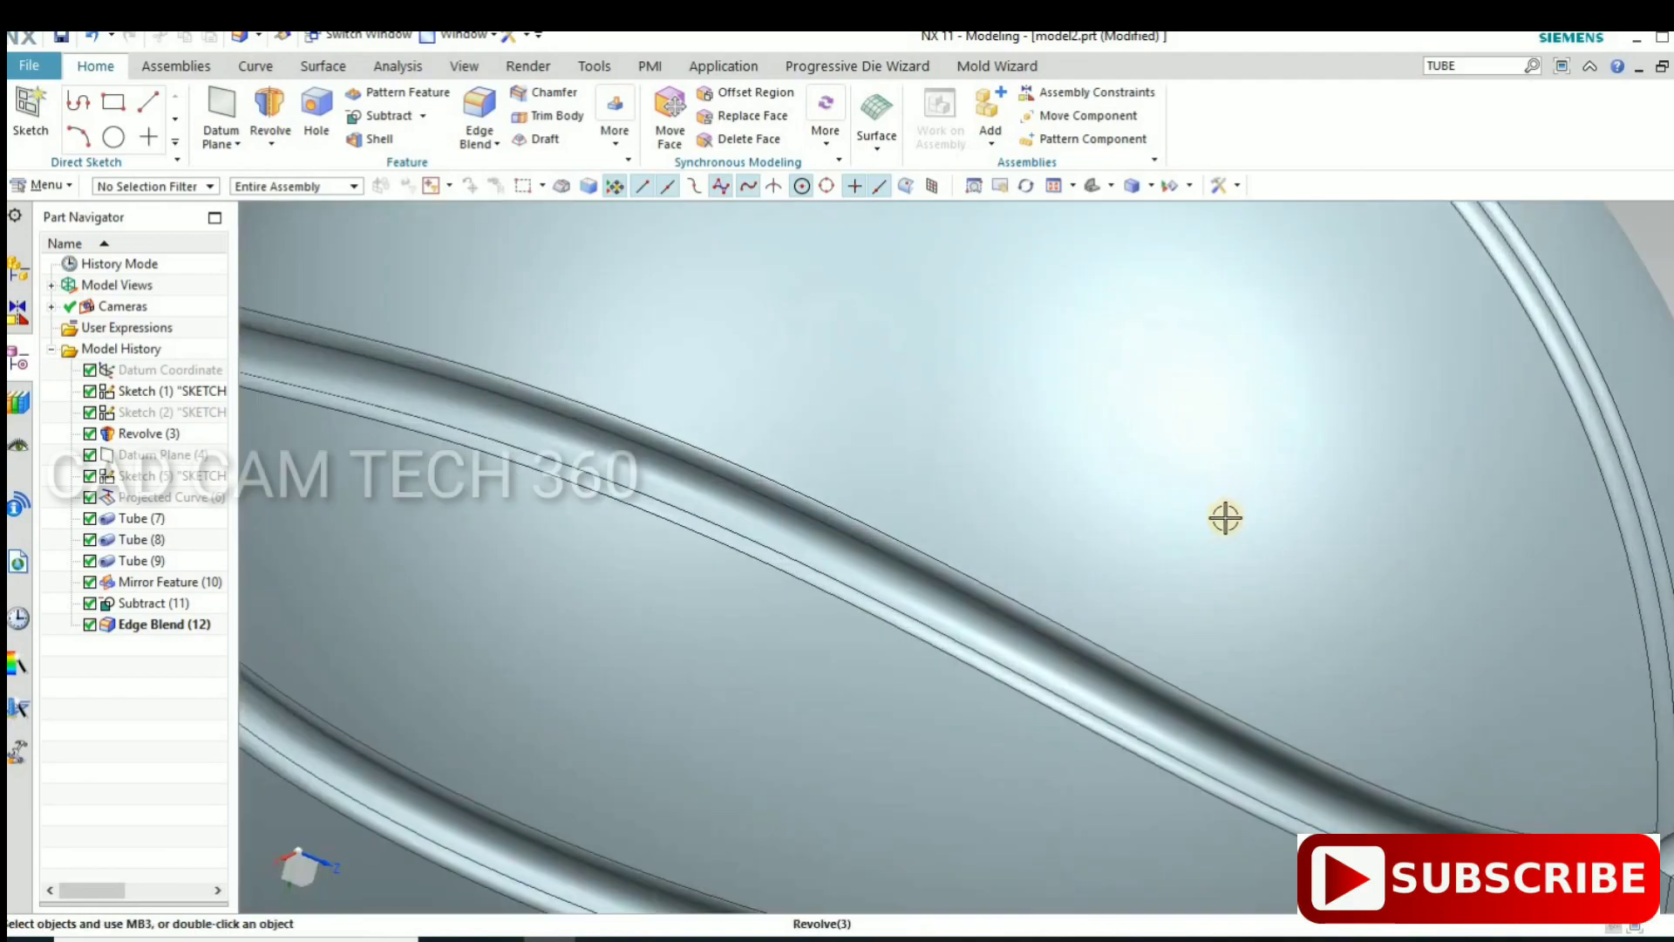
scroll(1151, 495, "down", 5)
middle_click_drag(815, 571, 809, 581)
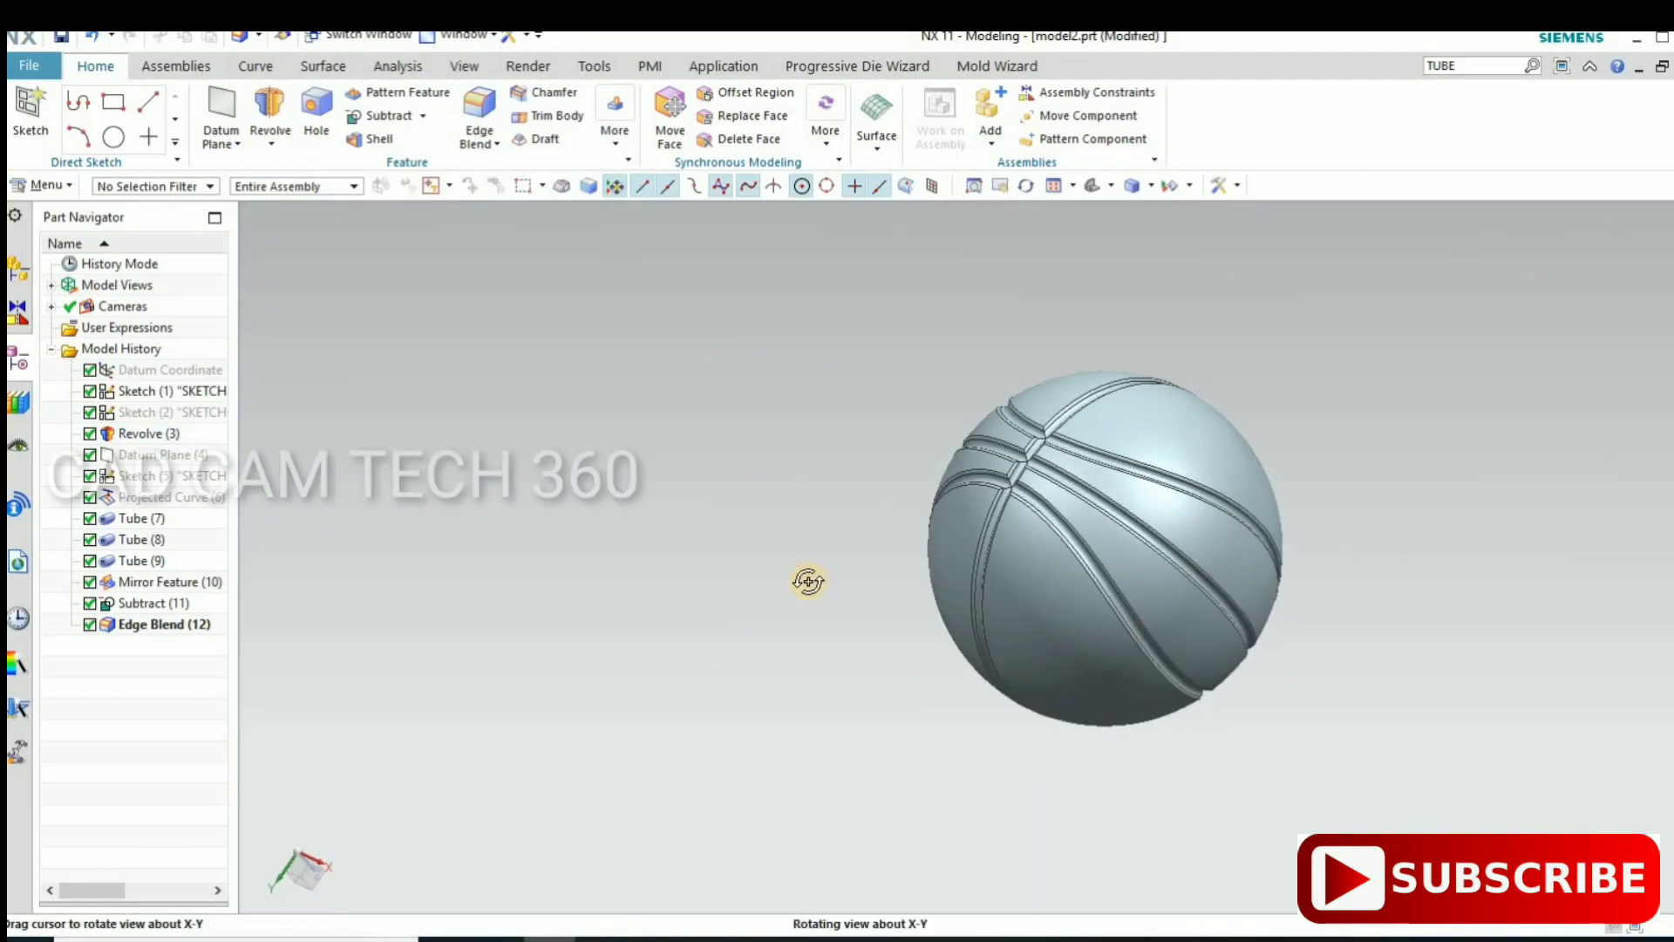
middle_click_drag(1275, 524, 1241, 483)
left_click(1233, 504)
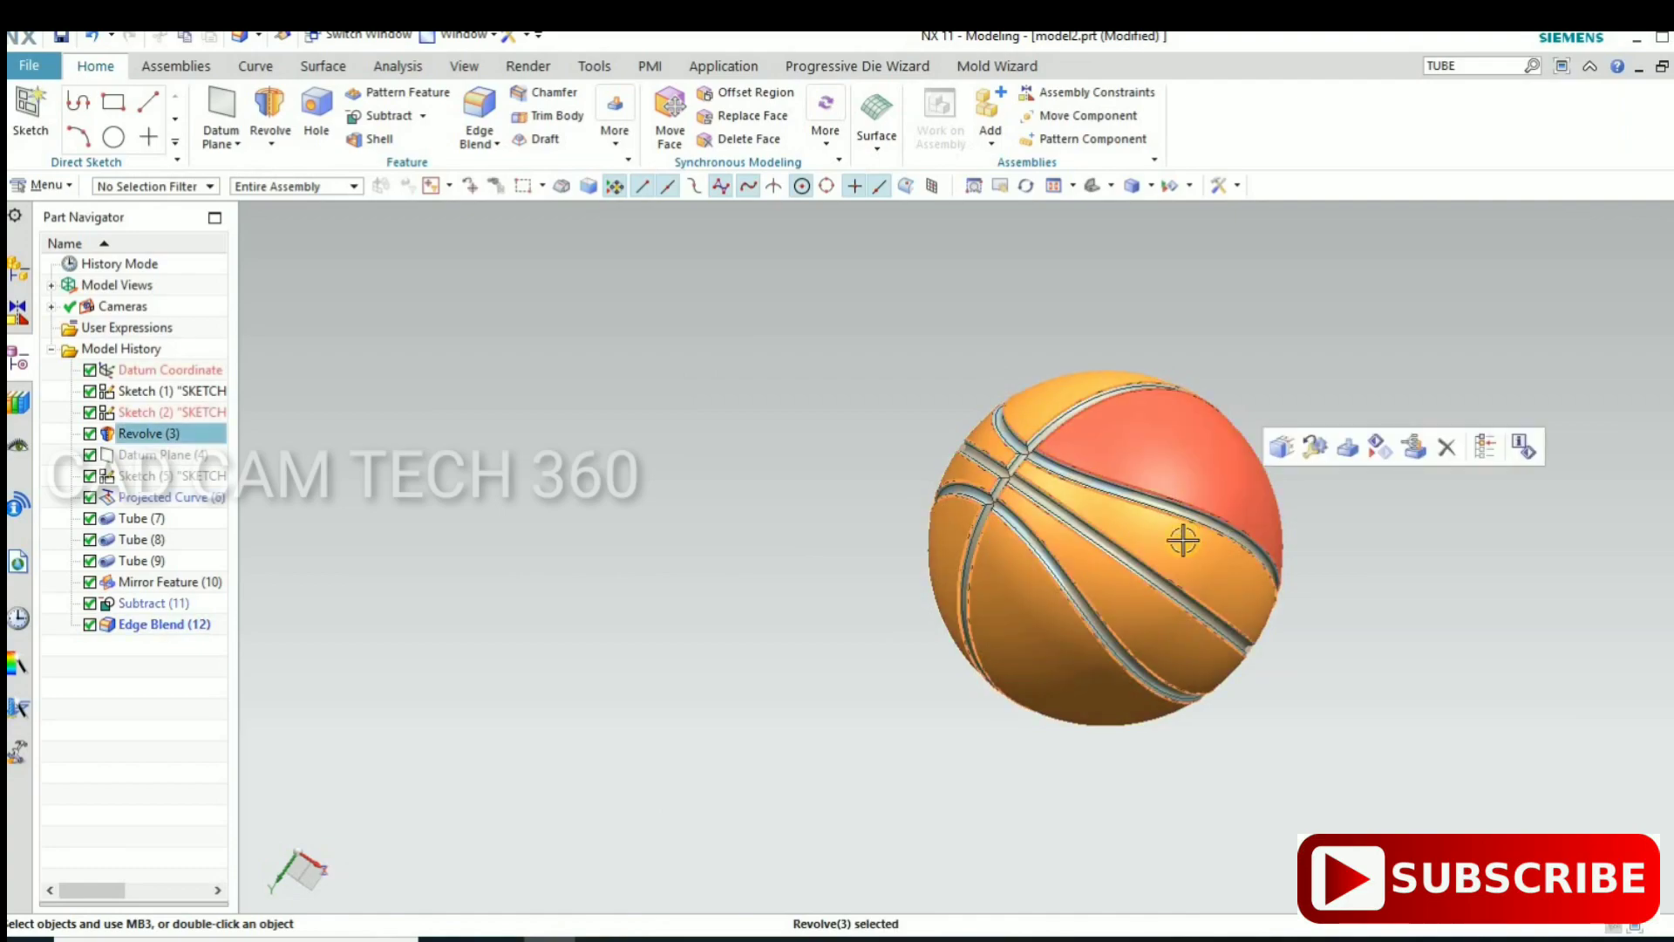
Step: Recolour the ball body yellow (color ID 47, Medium Olive) via Edit Object Display
left_click(1233, 516)
key("ctrl+j")
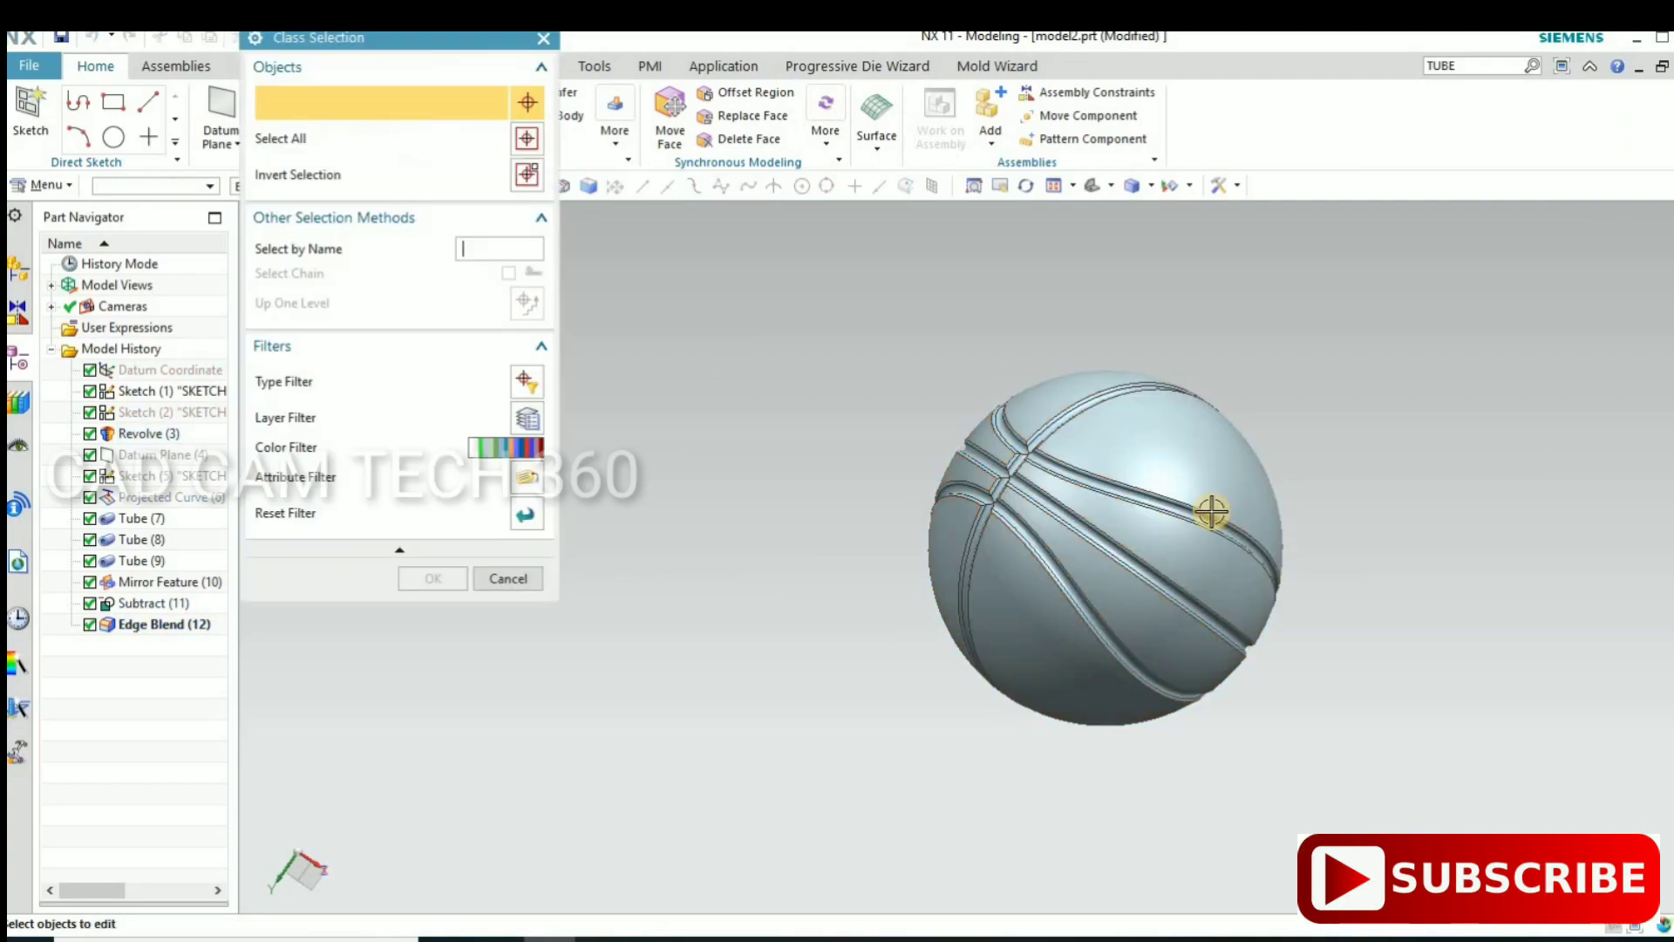
left_click(1188, 476)
left_click(443, 579)
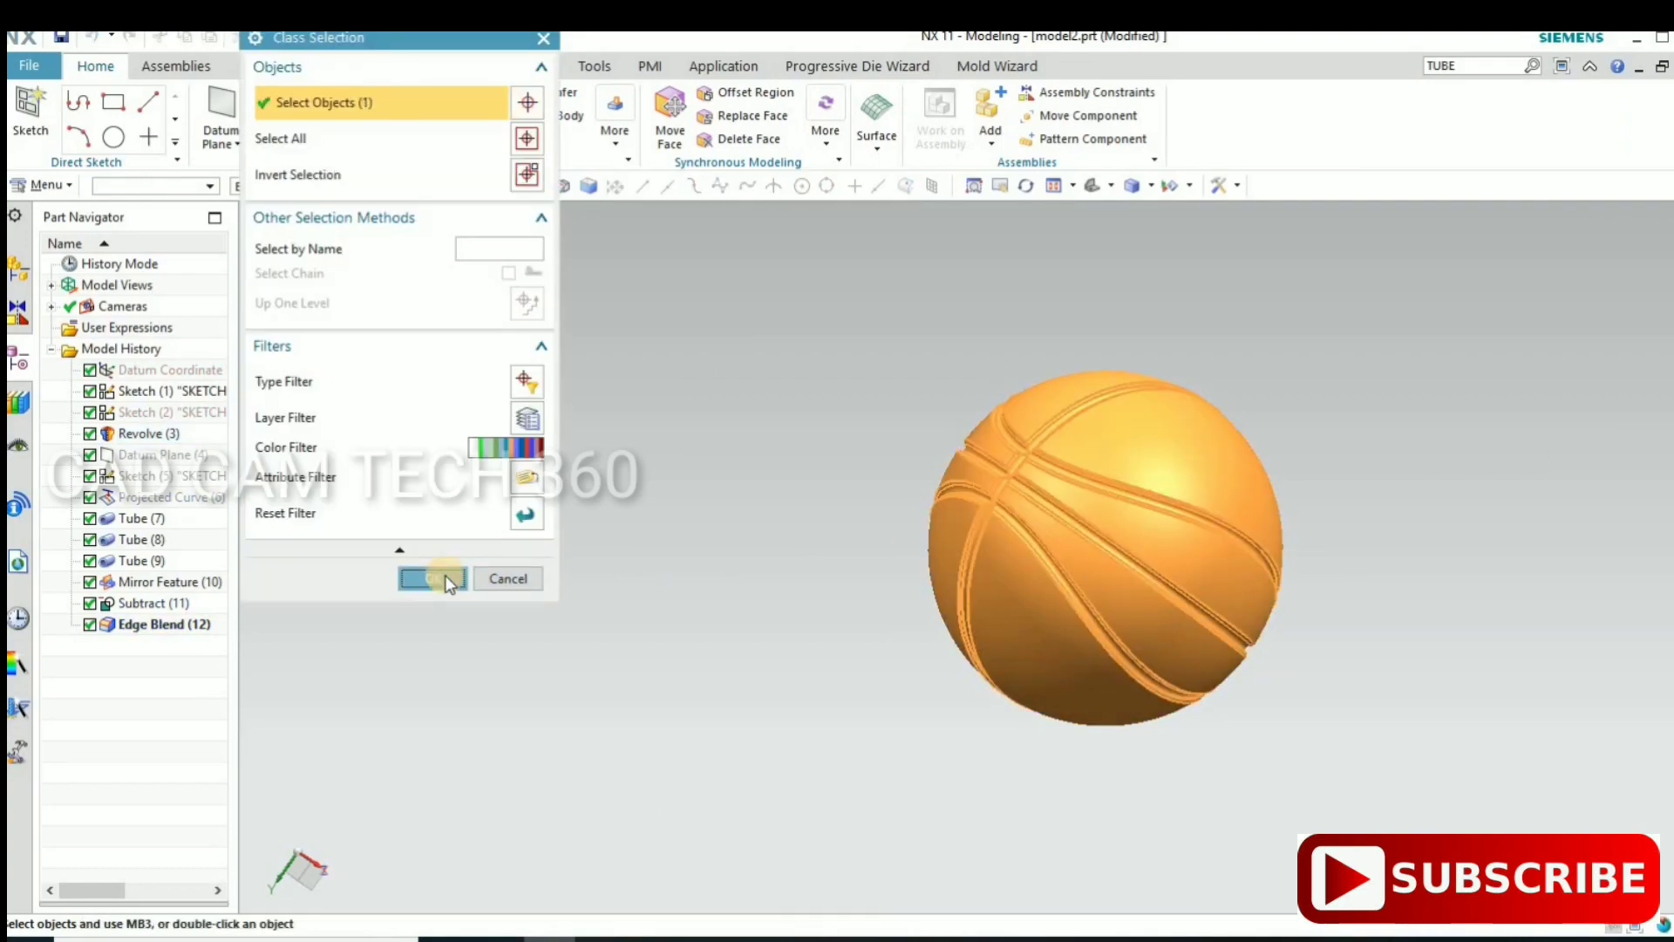
left_click(488, 163)
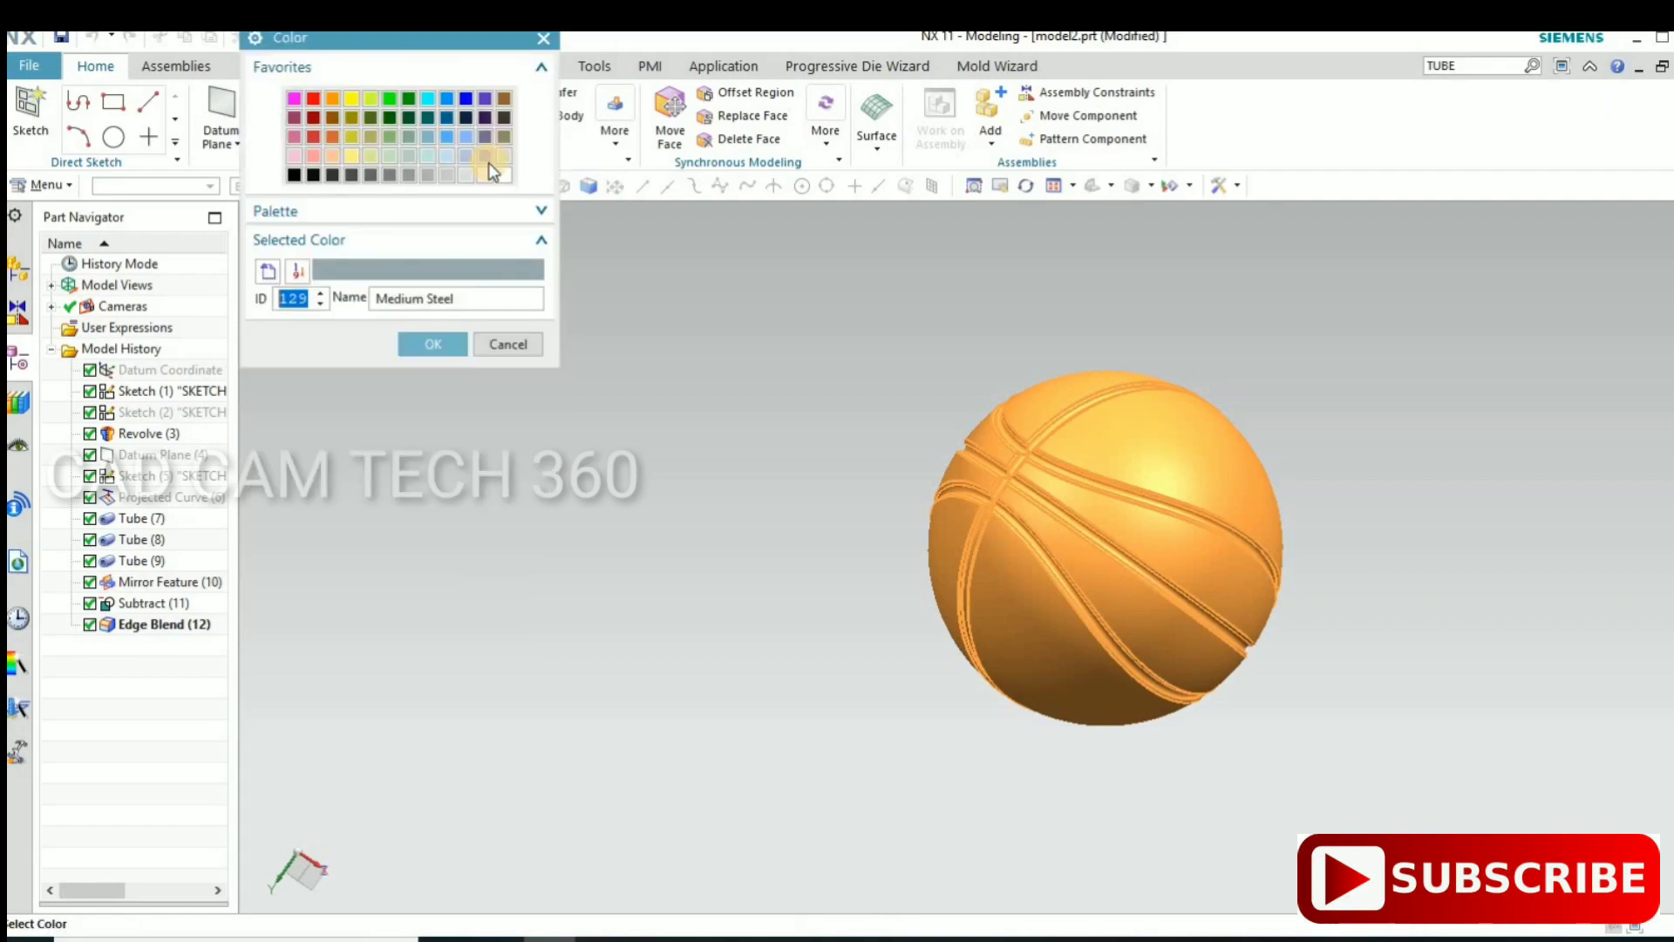
left_click(348, 138)
left_click(430, 344)
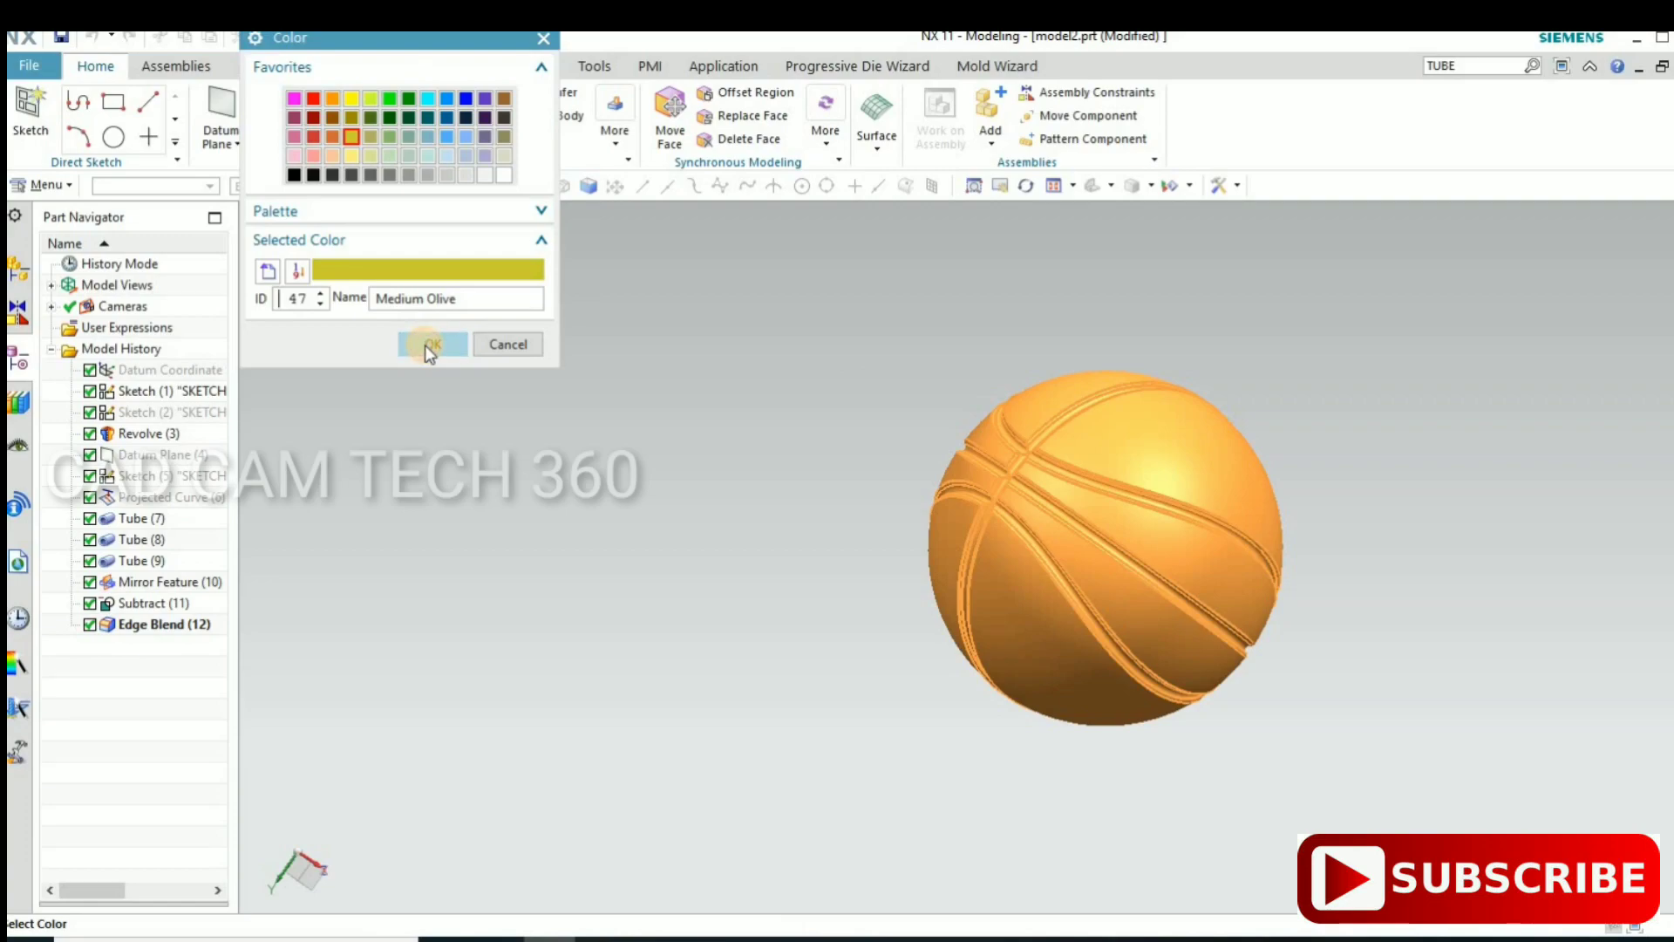
left_click(357, 633)
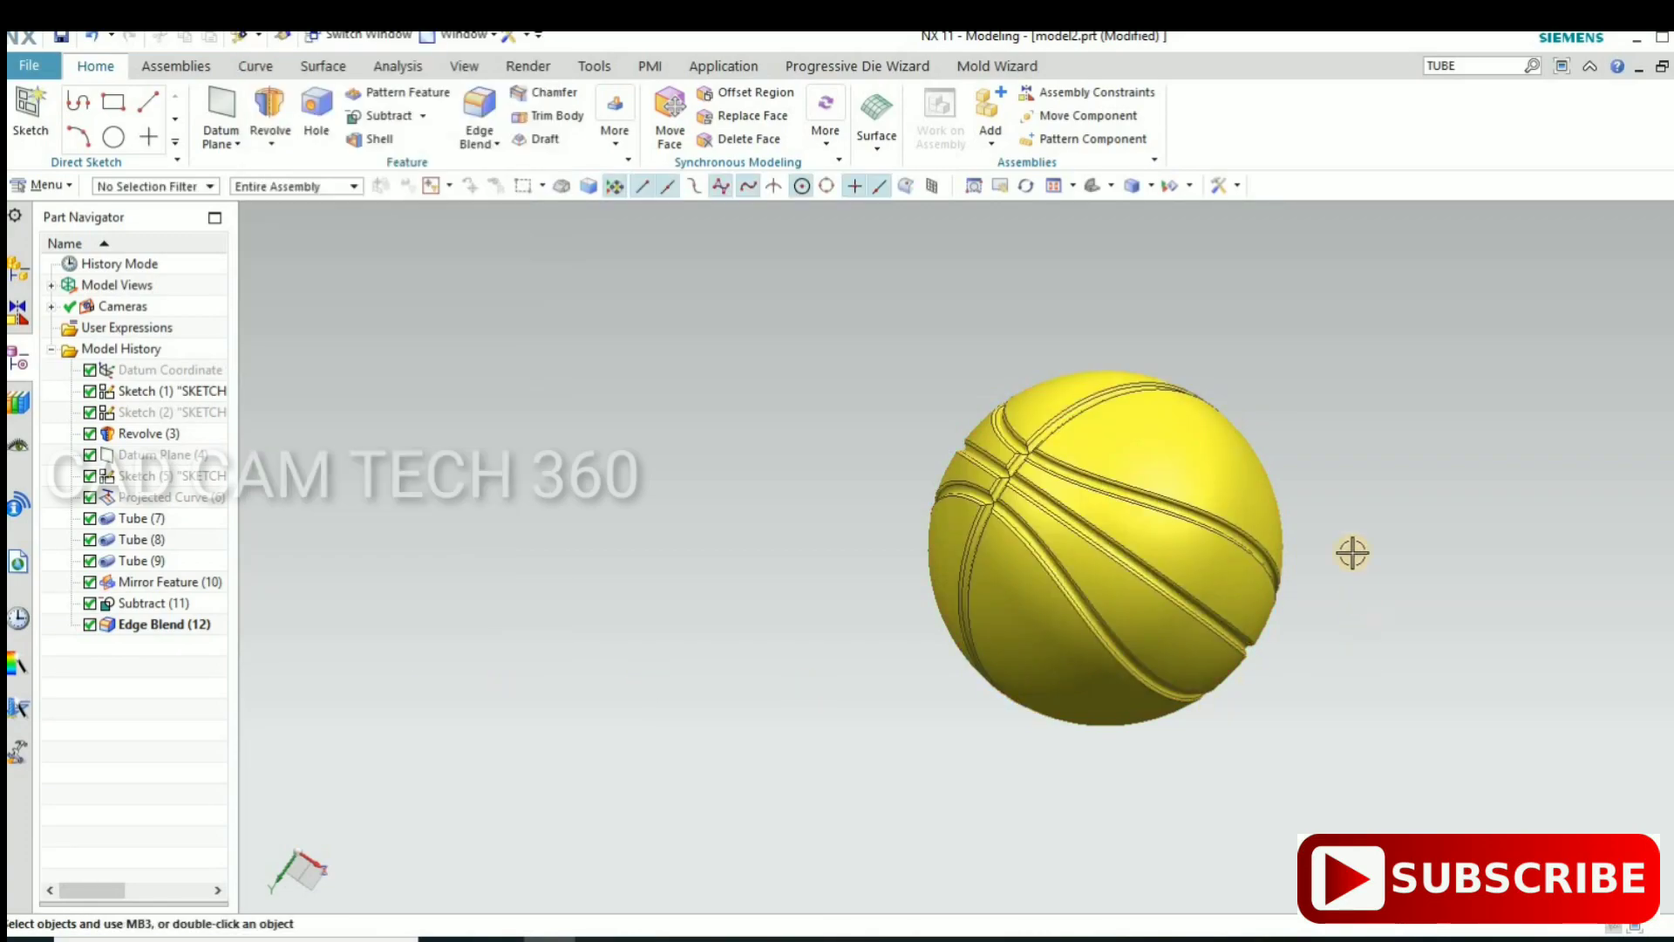
scroll(1317, 436, "up", 3)
scroll(1282, 436, "down", 3)
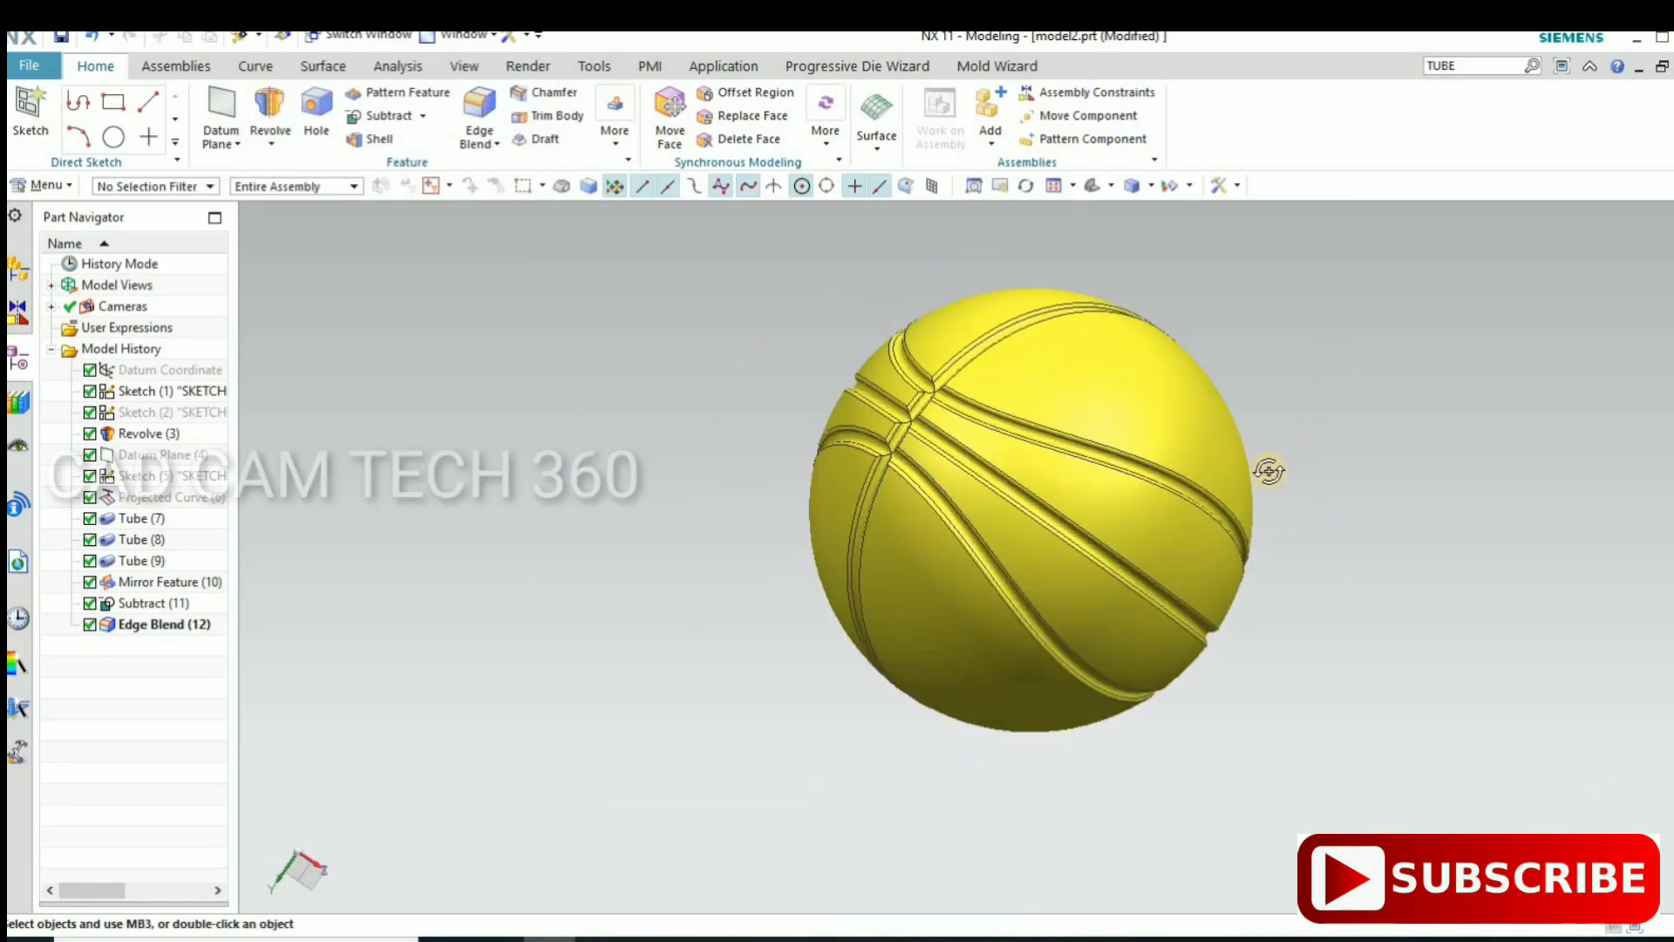